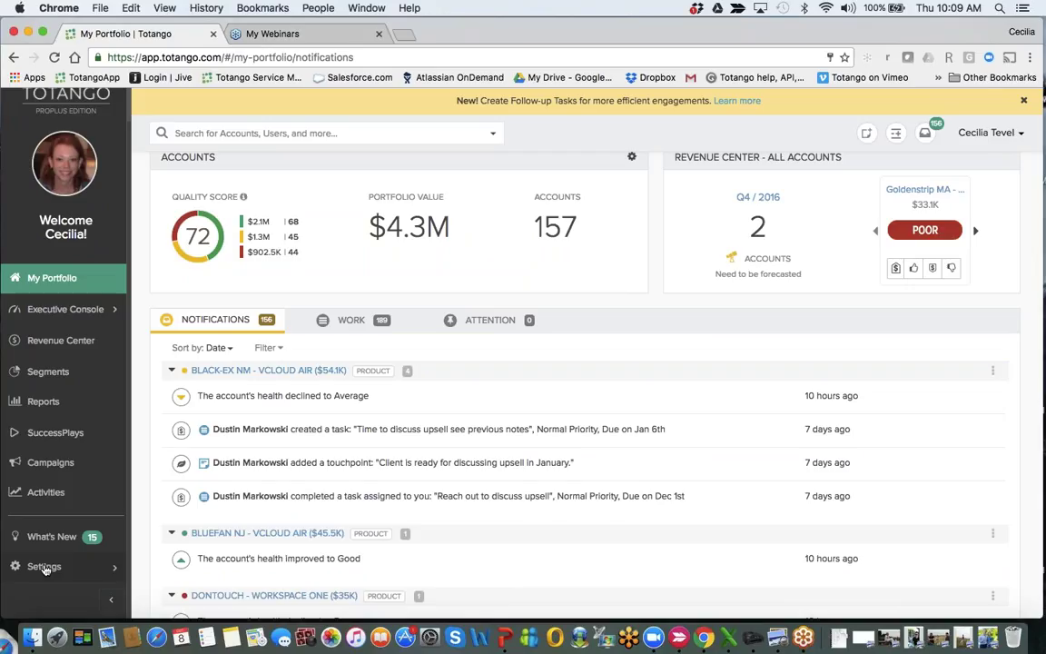
Open the SuccessFlows page under Settings and scroll through the flow cards.
{"action": "left_click", "coordinate": [44, 566]}
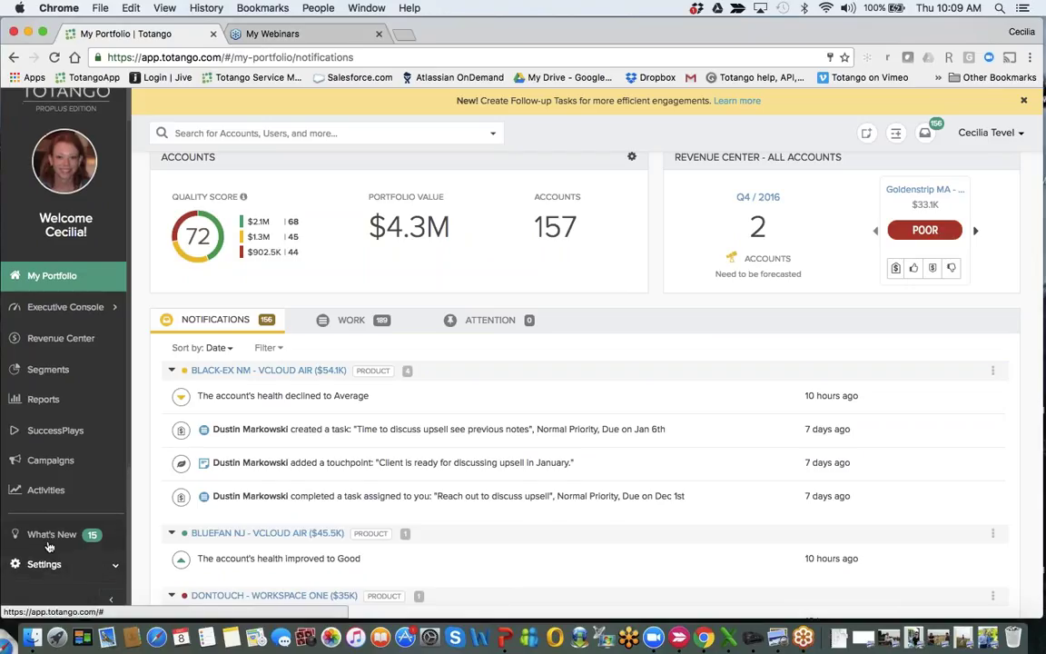
{"action": "scroll", "coordinate": [48, 545], "scroll_direction": "down", "scroll_amount": 3}
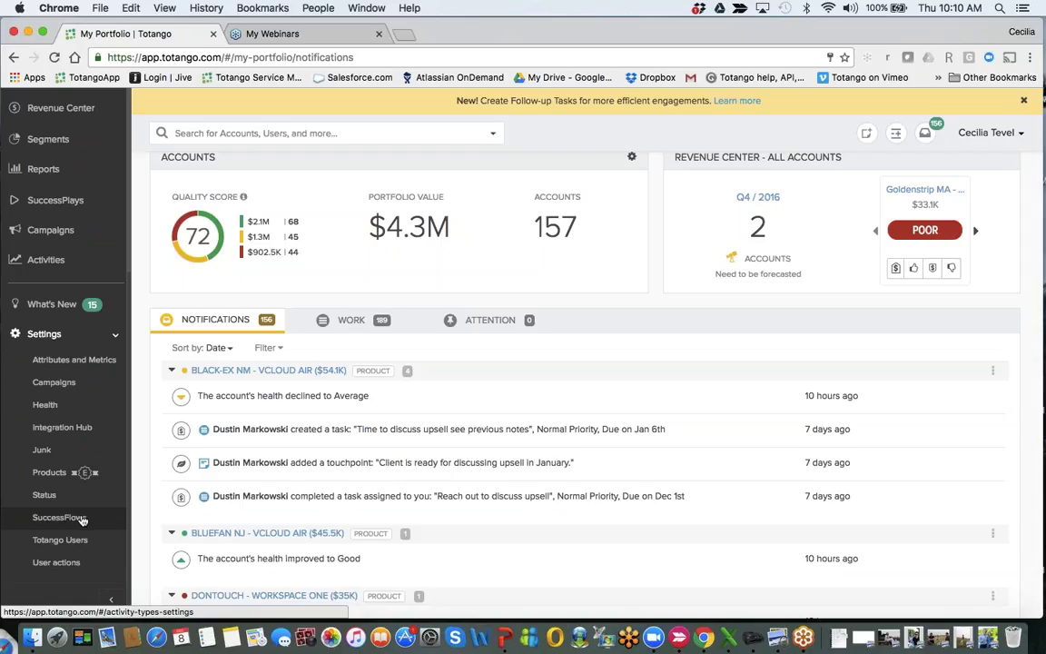
{"action": "left_click", "coordinate": [80, 518]}
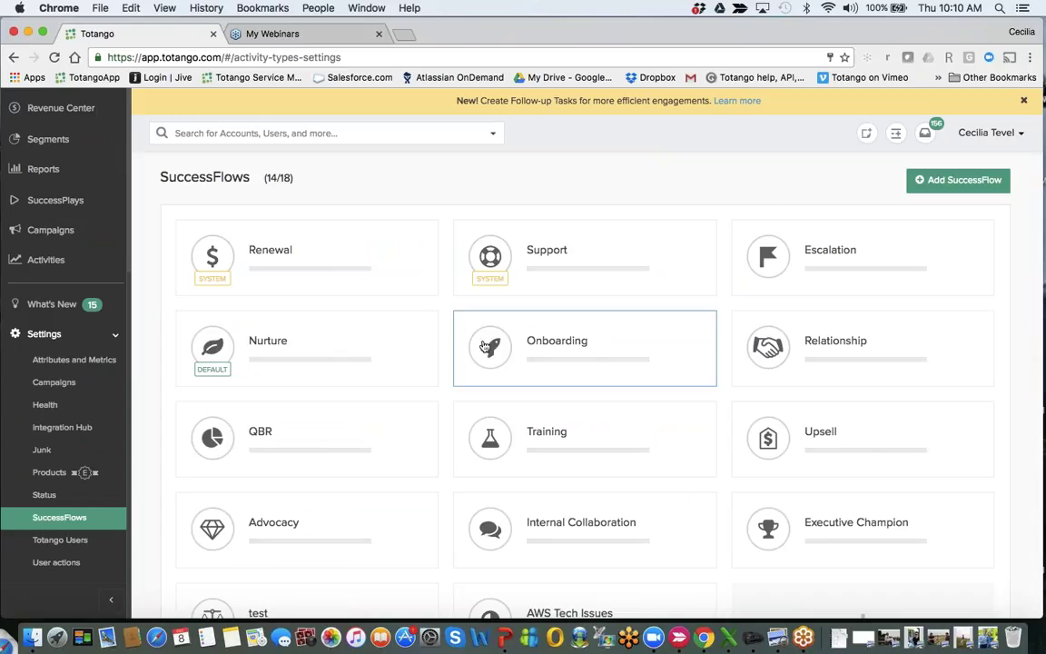
{"action": "scroll", "coordinate": [584, 436], "scroll_direction": "down", "scroll_amount": 4}
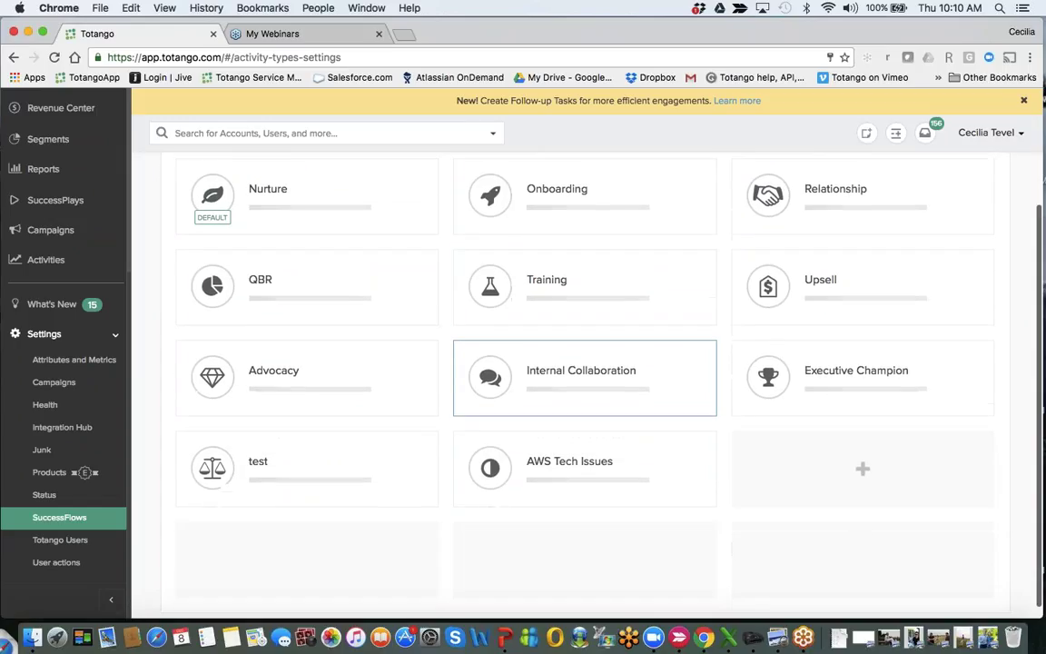
{"action": "scroll", "coordinate": [584, 436], "scroll_direction": "up", "scroll_amount": 3}
{"action": "scroll", "coordinate": [584, 436], "scroll_direction": "down", "scroll_amount": 2}
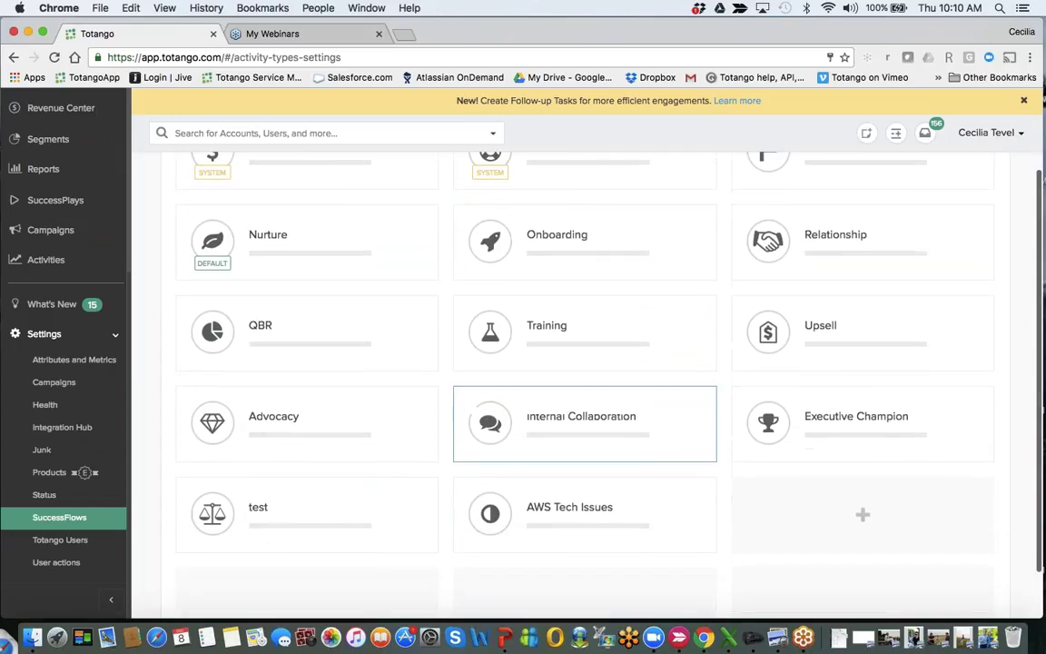
{"action": "scroll", "coordinate": [584, 427], "scroll_direction": "up", "scroll_amount": 2}
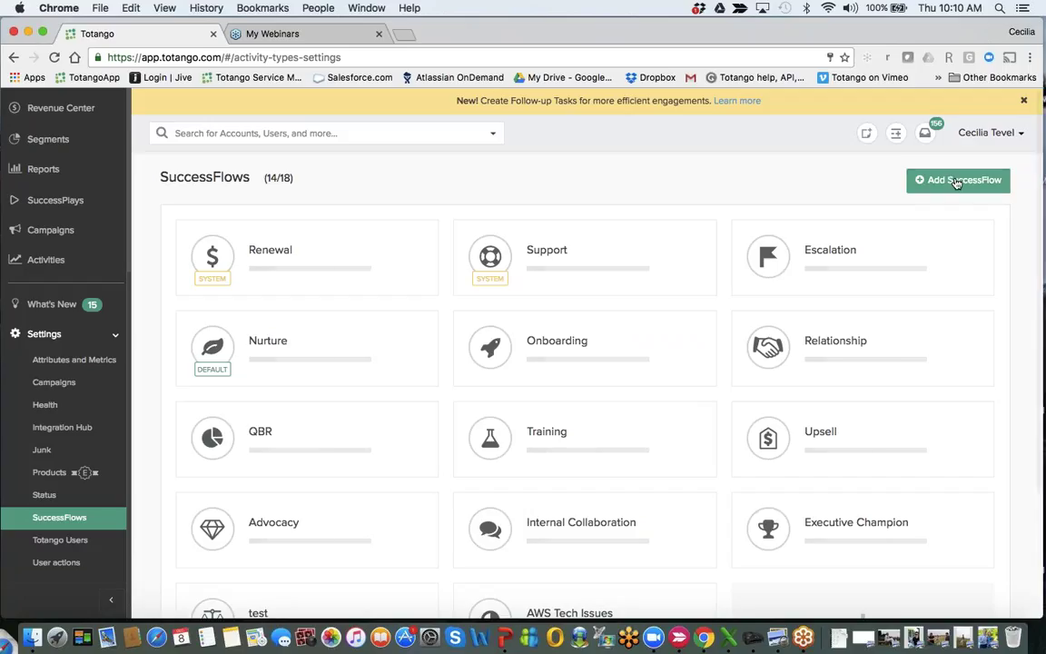
Start a new SuccessFlow, cancel it, and scroll back up through the flow list.
{"action": "left_click", "coordinate": [956, 181]}
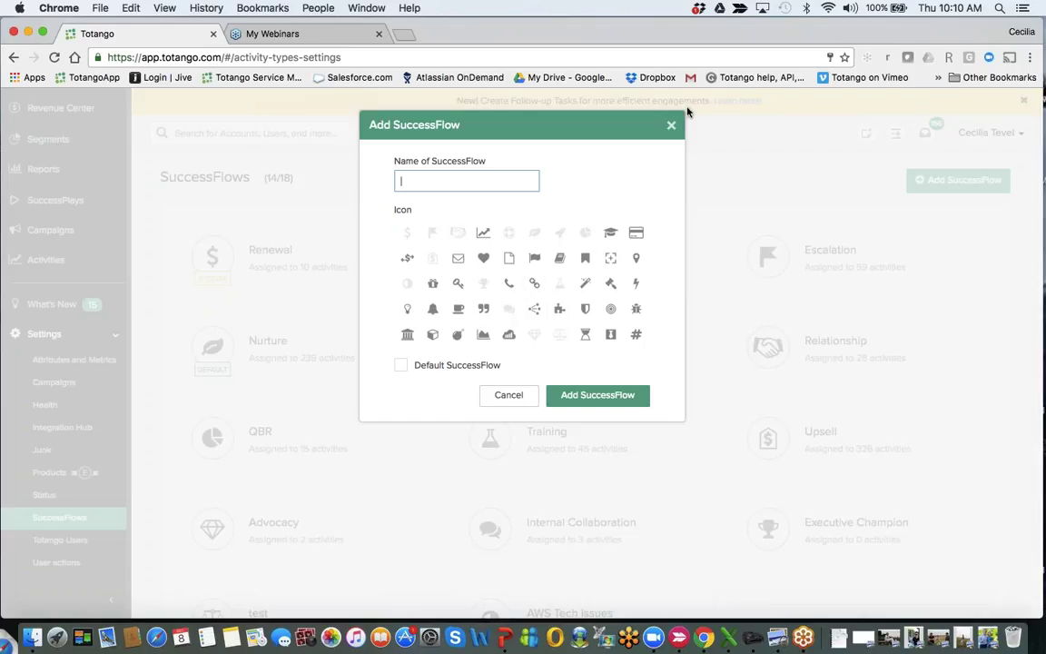
{"action": "left_click", "coordinate": [671, 125]}
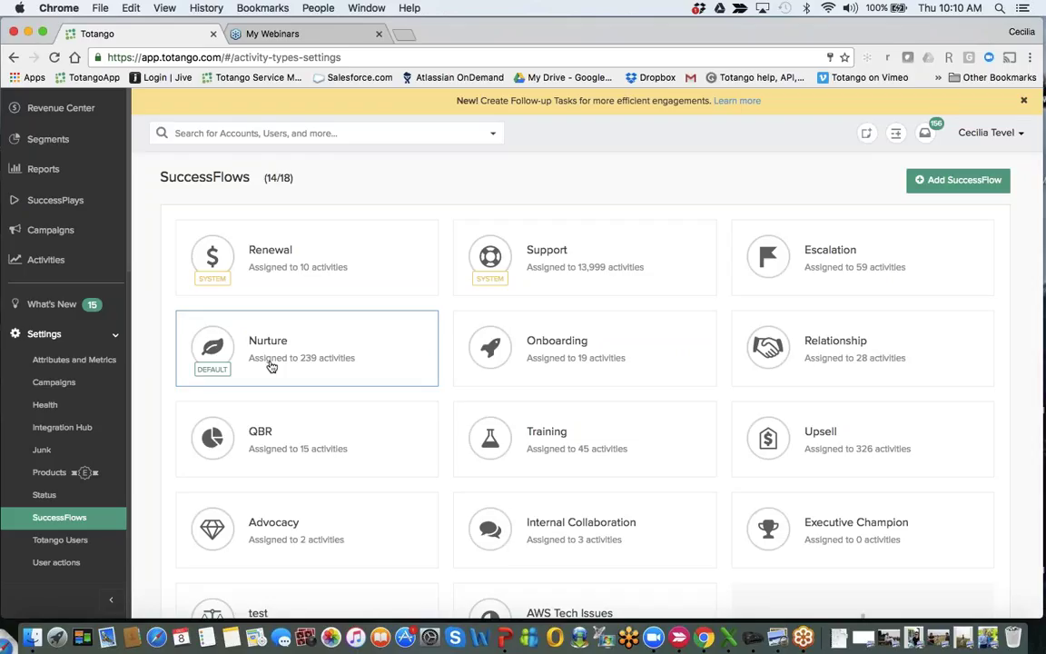
{"action": "scroll", "coordinate": [272, 436], "scroll_direction": "down", "scroll_amount": 3}
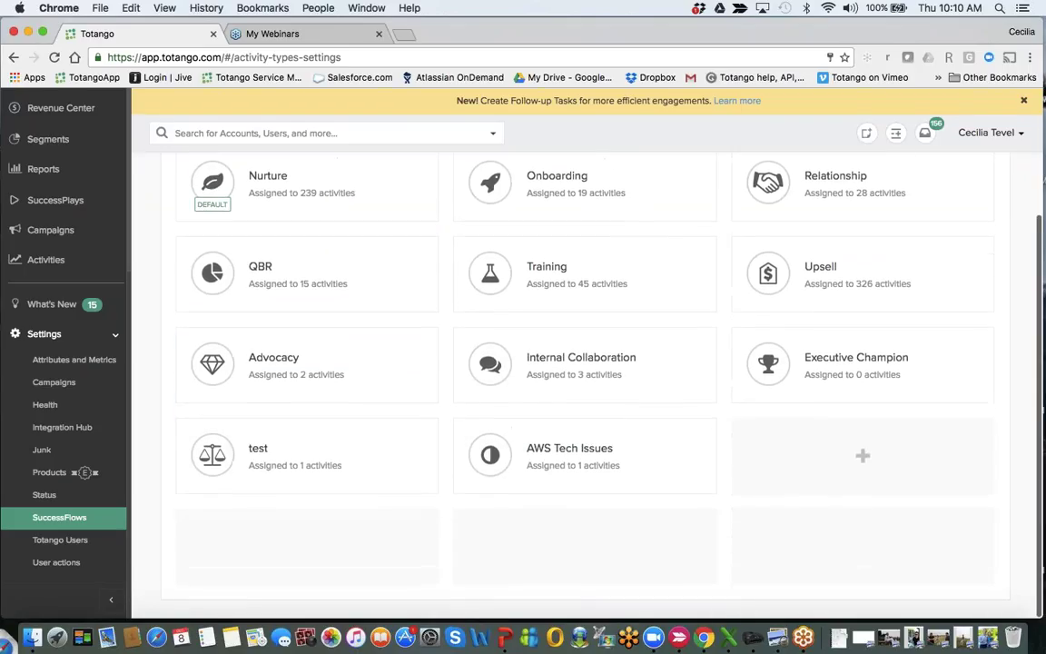
{"action": "scroll", "coordinate": [273, 436], "scroll_direction": "up", "scroll_amount": 3}
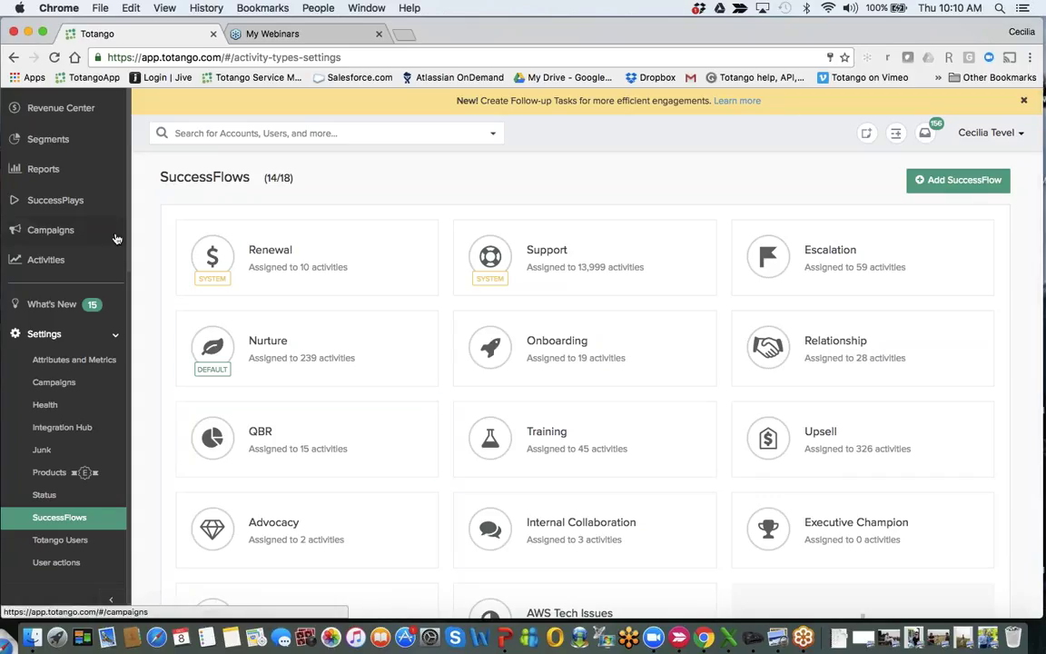
{"action": "scroll", "coordinate": [99, 238], "scroll_direction": "up", "scroll_amount": 3}
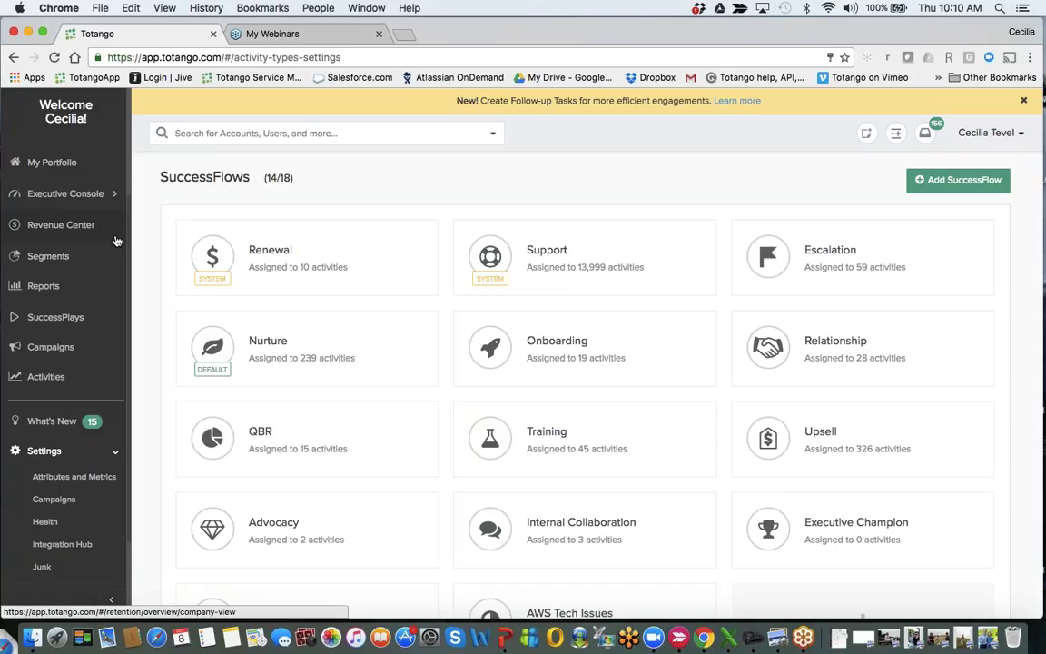
{"action": "scroll", "coordinate": [115, 238], "scroll_direction": "up", "scroll_amount": 4}
Return to My Portfolio and open the TWITTER ($24K) account from the notifications.
{"action": "left_click", "coordinate": [51, 334]}
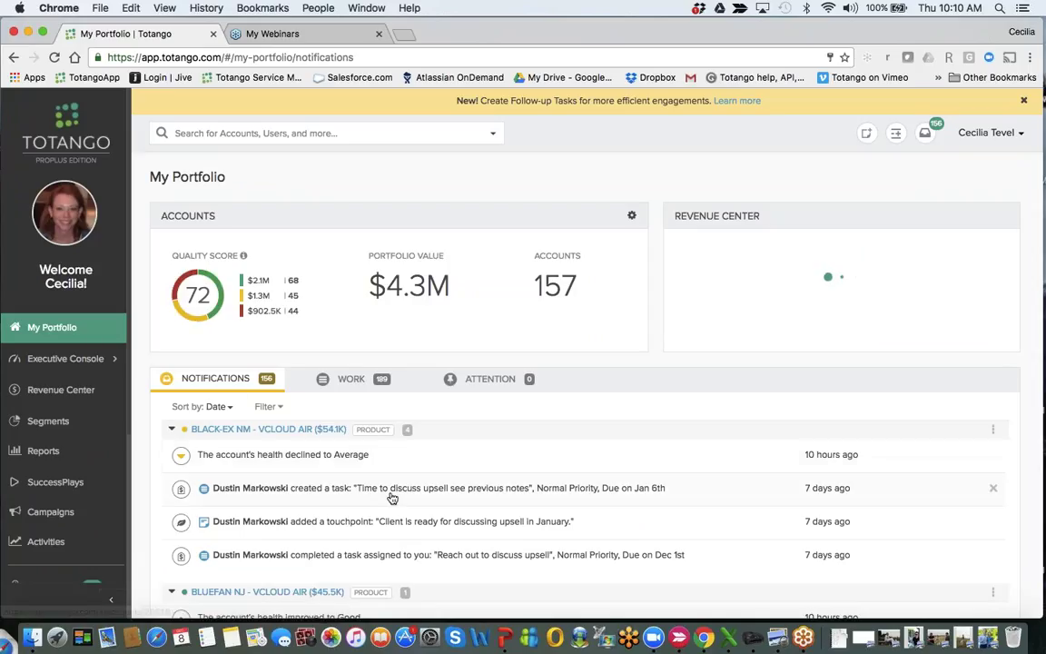
{"action": "scroll", "coordinate": [390, 490], "scroll_direction": "down", "scroll_amount": 10}
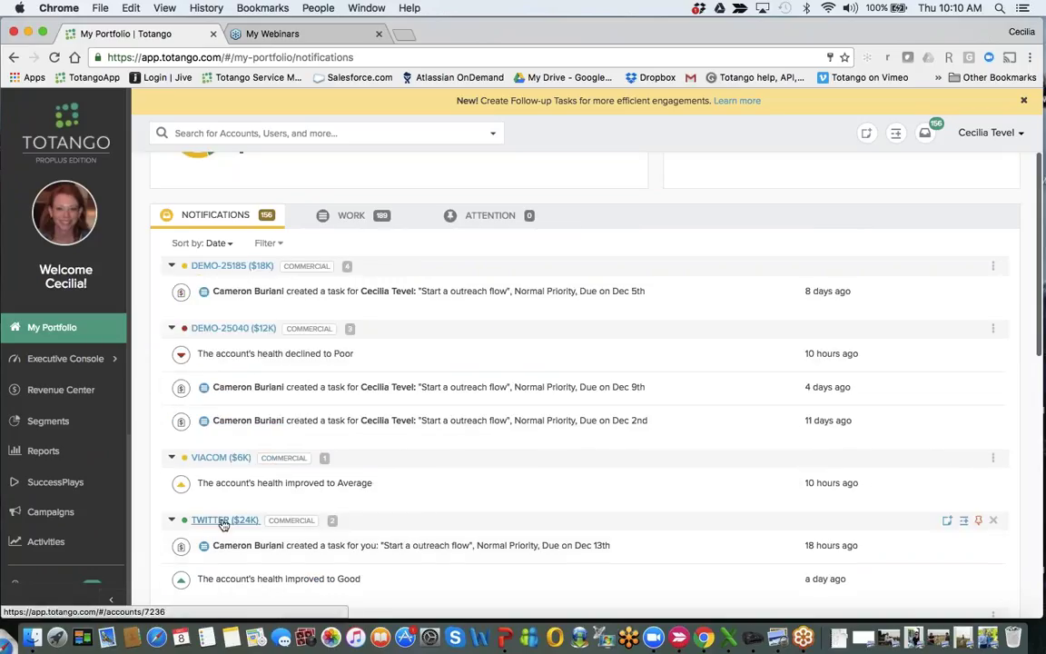
{"action": "left_click", "coordinate": [224, 520]}
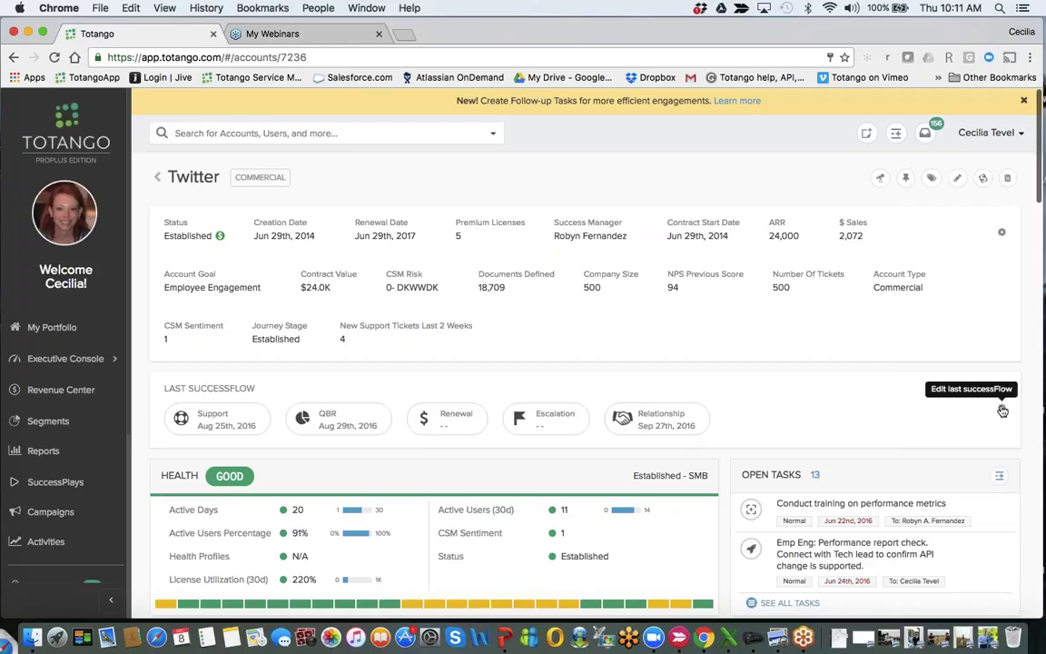
Open and discard a new task, then start a touchpoint from the Twitter account's Timeline.
{"action": "scroll", "coordinate": [1002, 411], "scroll_direction": "down", "scroll_amount": 3}
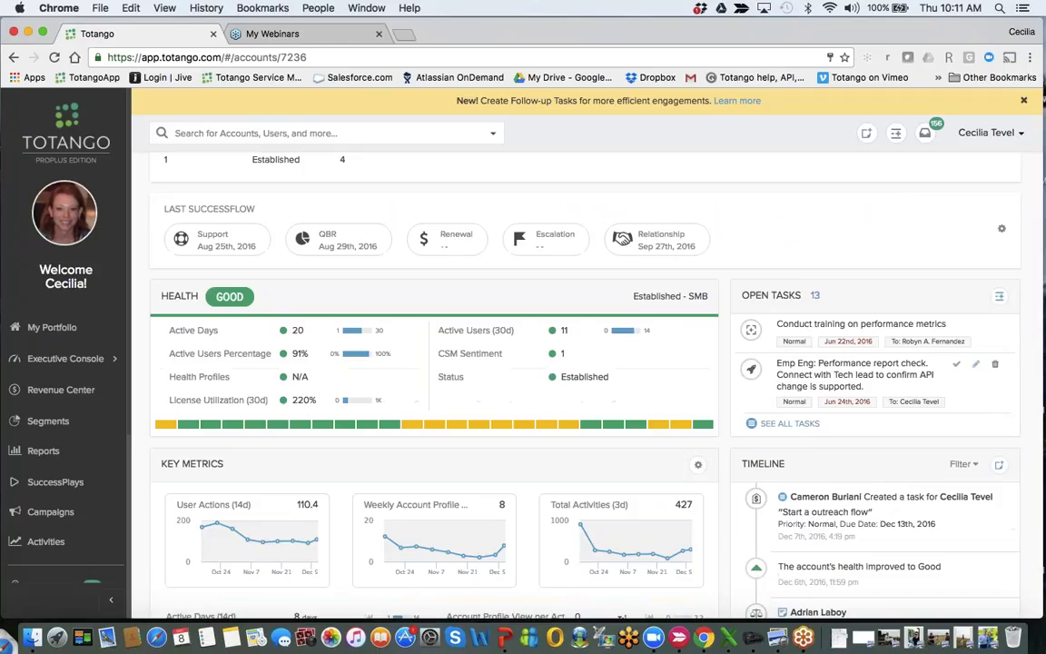
{"action": "left_click", "coordinate": [999, 296]}
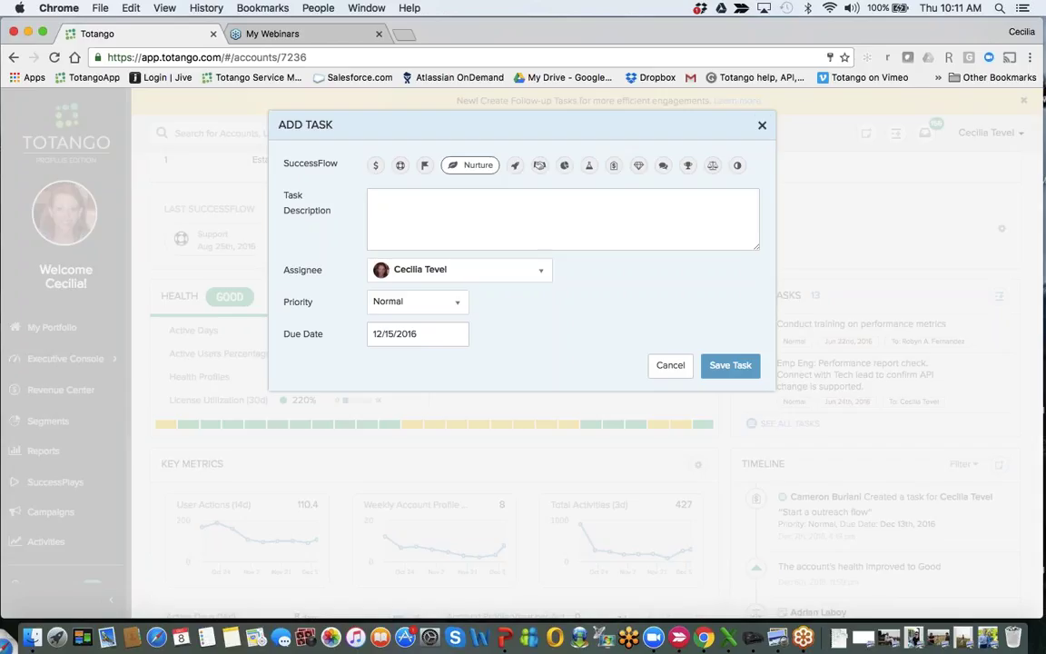
{"action": "left_click", "coordinate": [762, 126]}
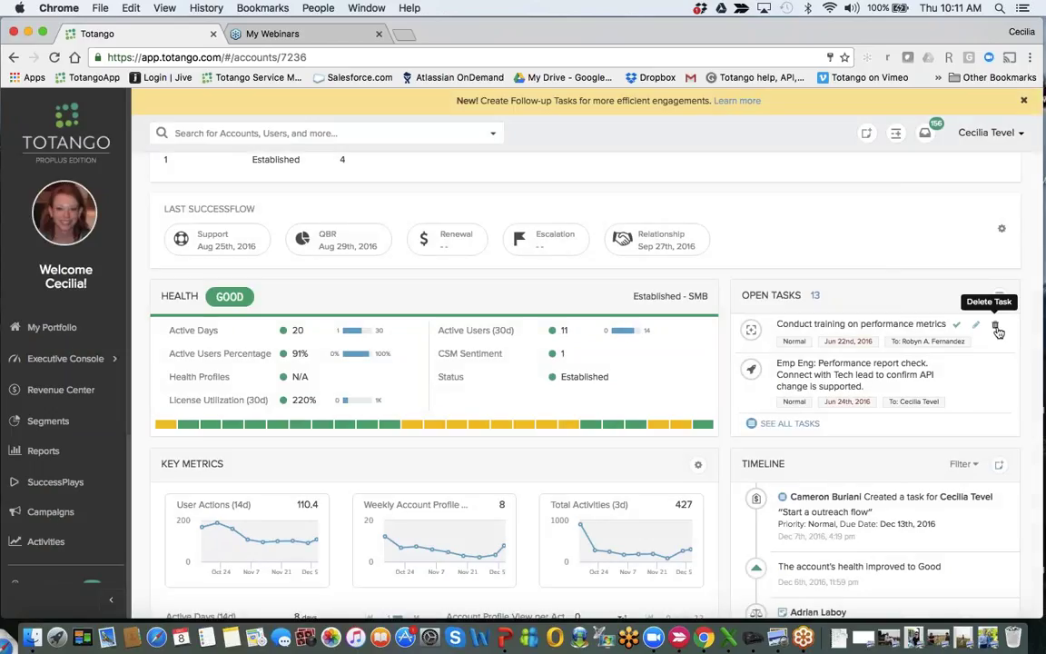
{"action": "scroll", "coordinate": [997, 328], "scroll_direction": "down", "scroll_amount": 4}
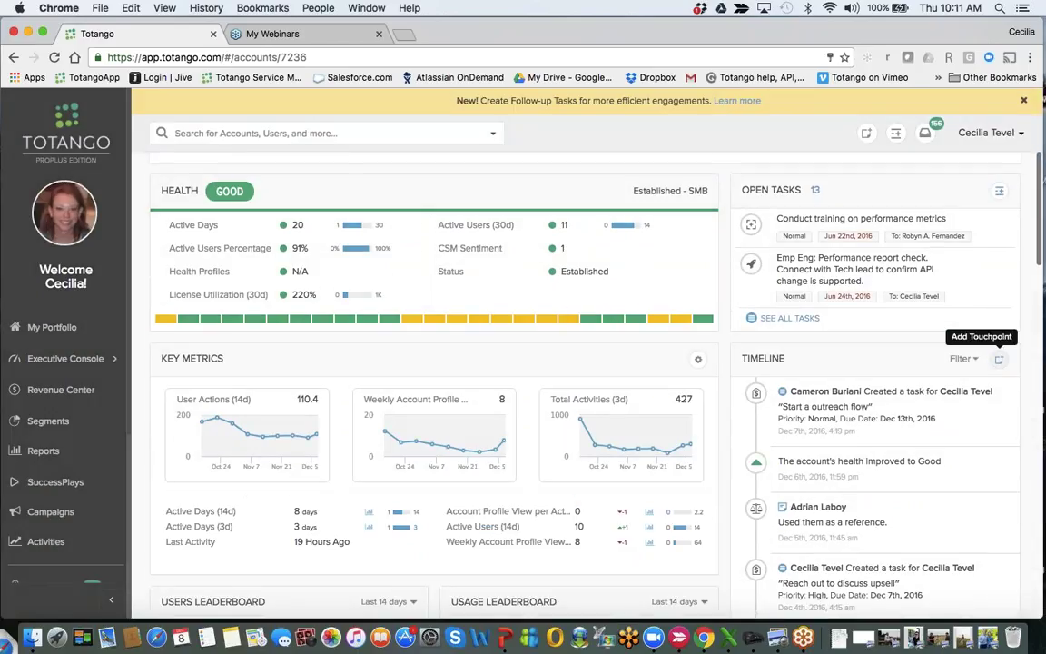
{"action": "left_click", "coordinate": [1000, 361]}
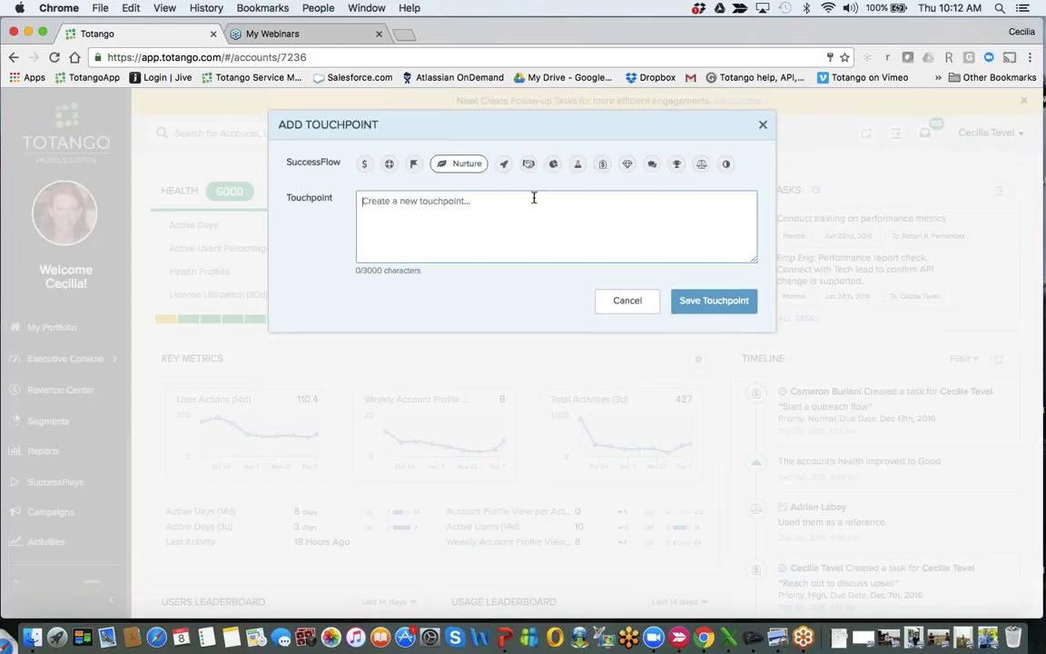
Try Escalation, Relationship and Upsell as the touchpoint's SuccessFlow, then dismiss the form unsaved.
{"action": "left_click", "coordinate": [413, 166]}
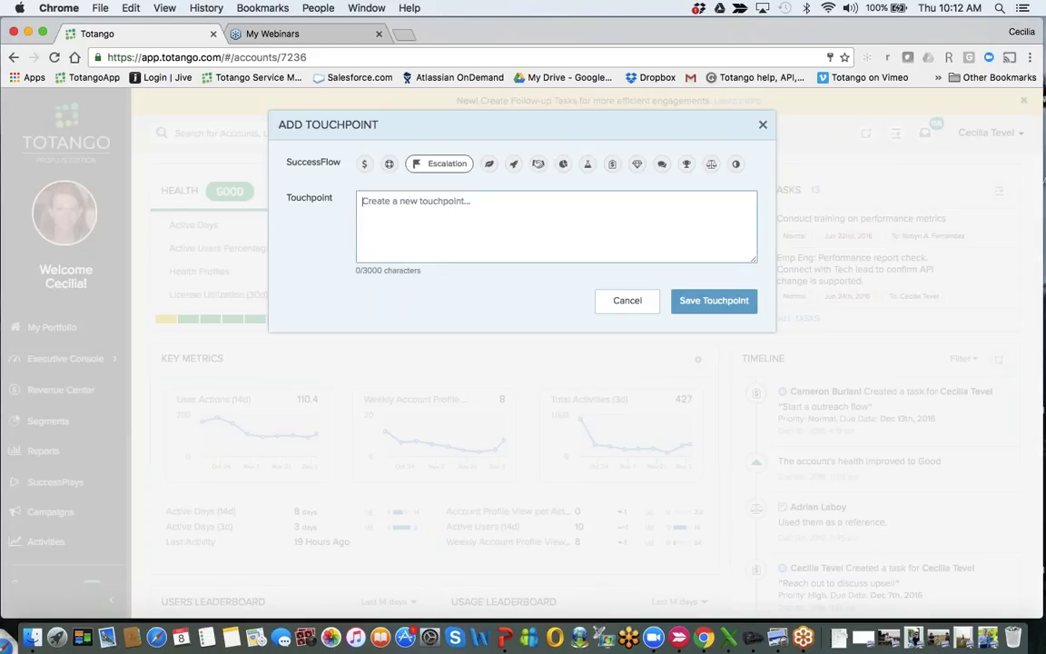
{"action": "left_click", "coordinate": [537, 163]}
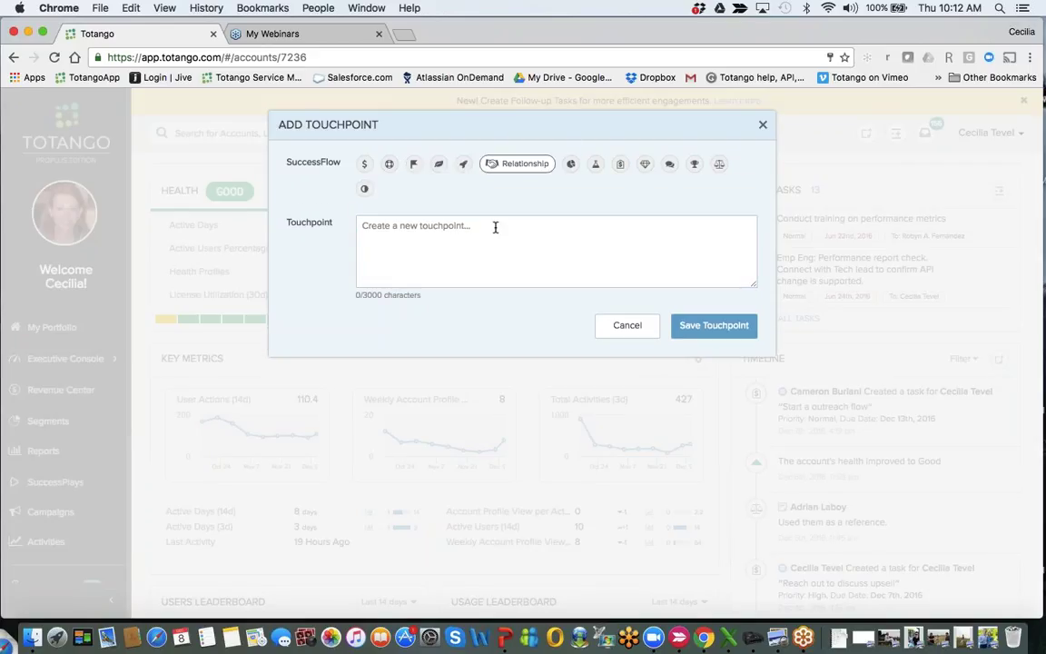
{"action": "left_click", "coordinate": [621, 165]}
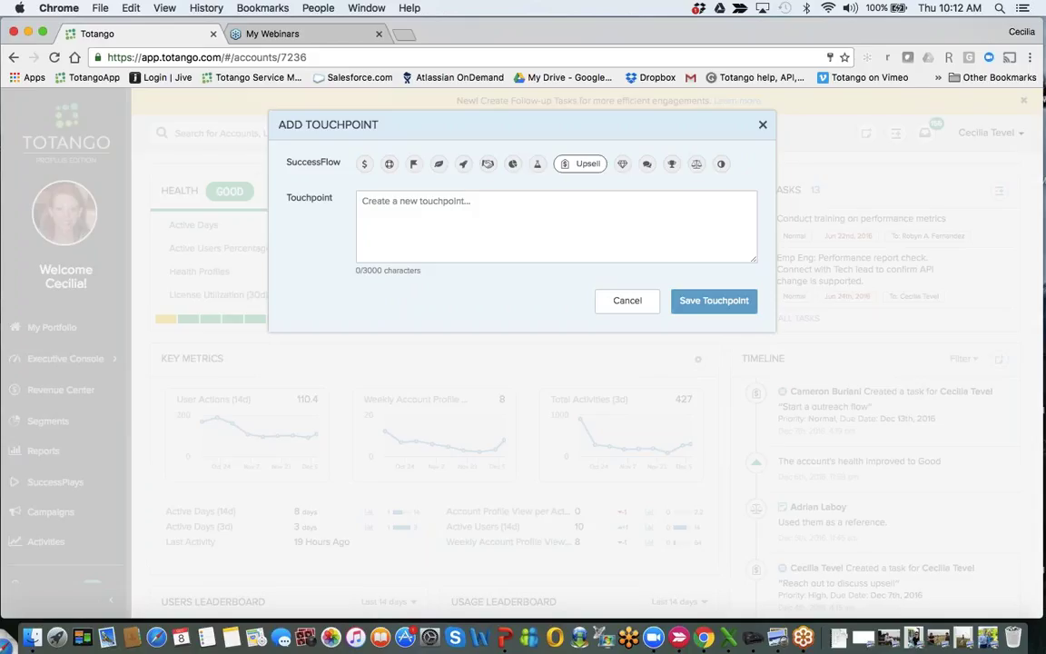
{"action": "left_click", "coordinate": [924, 339]}
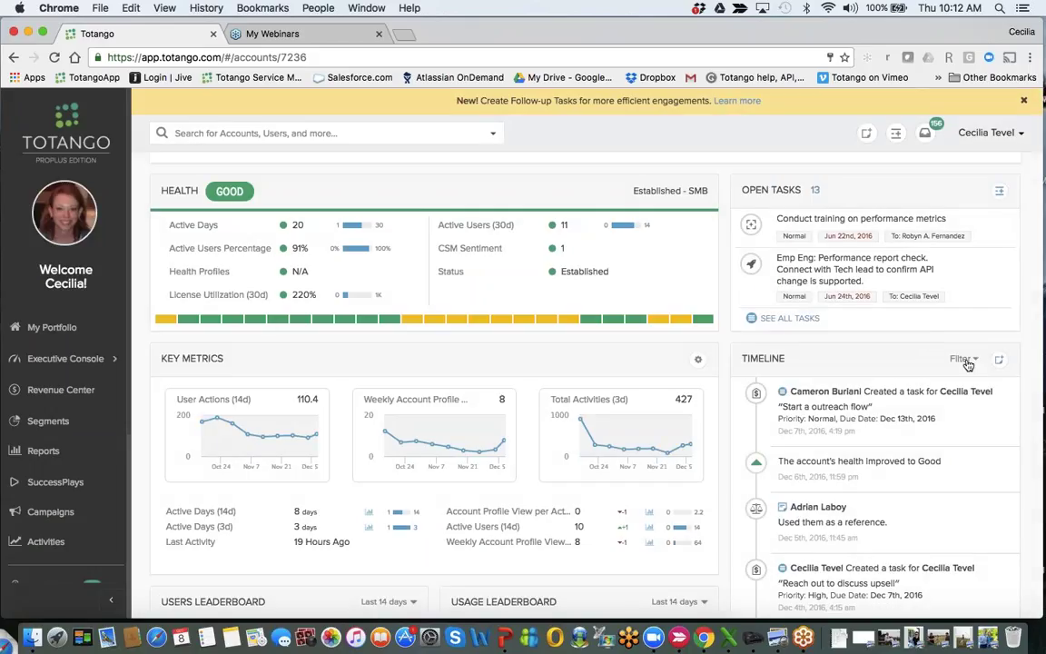
Filter the Timeline to Nurture entries, then clear the filter to list all activity.
{"action": "left_click", "coordinate": [965, 359]}
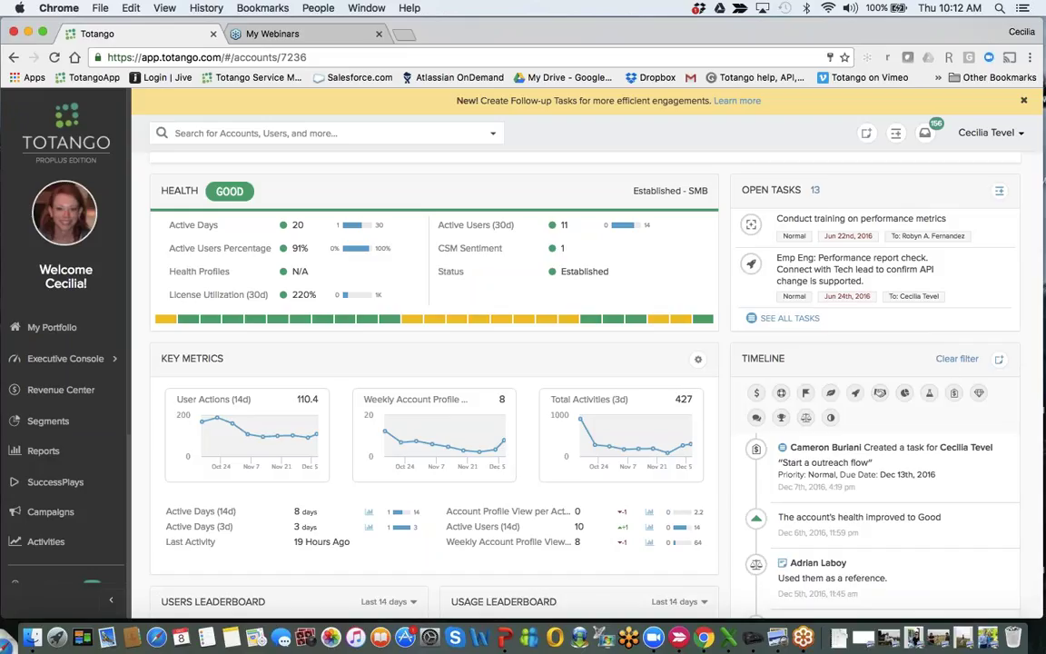
{"action": "left_click", "coordinate": [830, 392]}
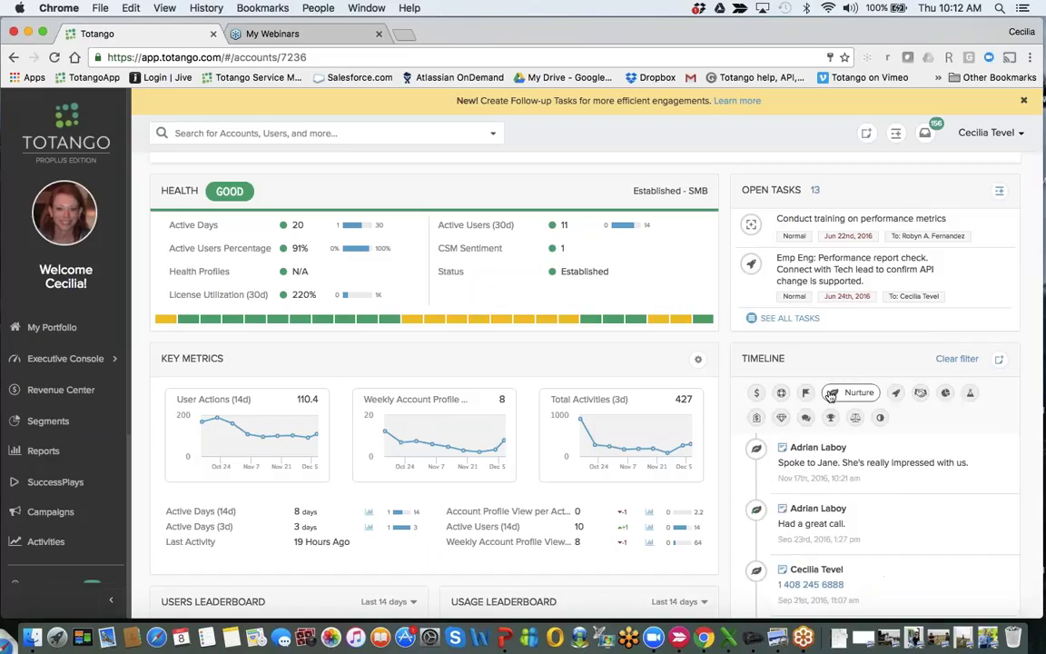
{"action": "scroll", "coordinate": [895, 456], "scroll_direction": "down", "scroll_amount": 3}
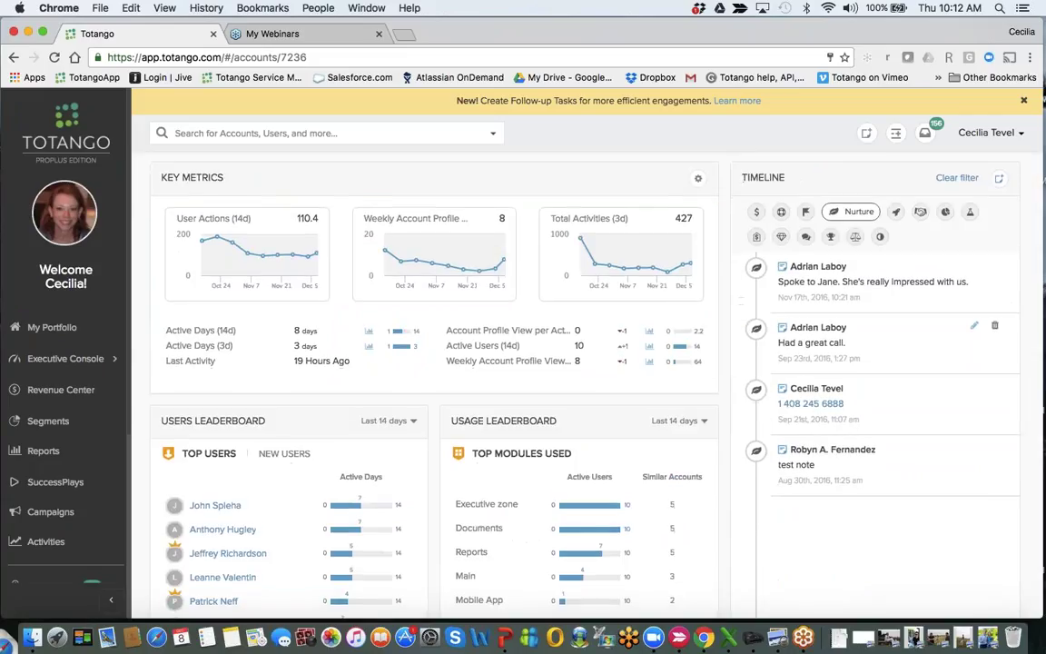
{"action": "scroll", "coordinate": [896, 456], "scroll_direction": "up", "scroll_amount": 2}
{"action": "scroll", "coordinate": [896, 464], "scroll_direction": "down", "scroll_amount": 1}
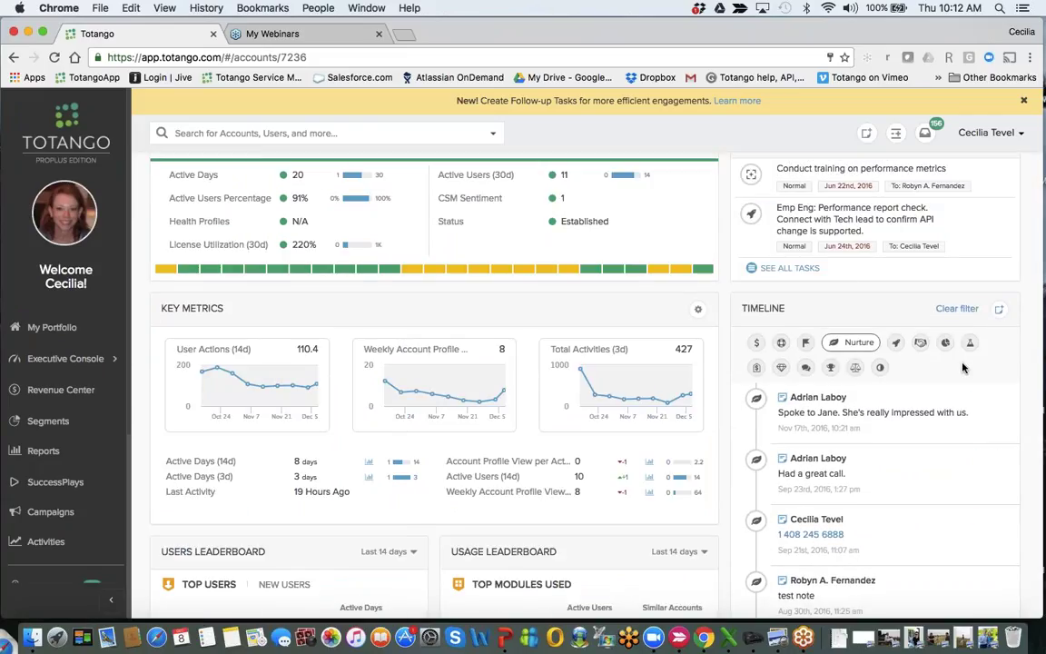
{"action": "left_click", "coordinate": [957, 308]}
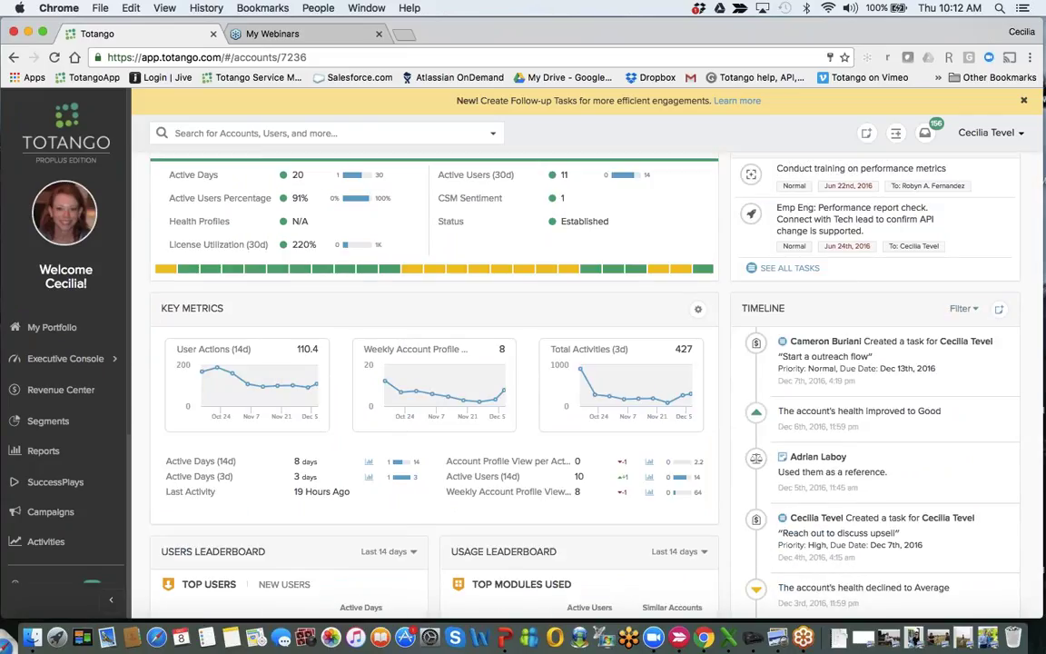
{"action": "scroll", "coordinate": [527, 364], "scroll_direction": "down", "scroll_amount": 3}
{"action": "scroll", "coordinate": [527, 363], "scroll_direction": "up", "scroll_amount": 5}
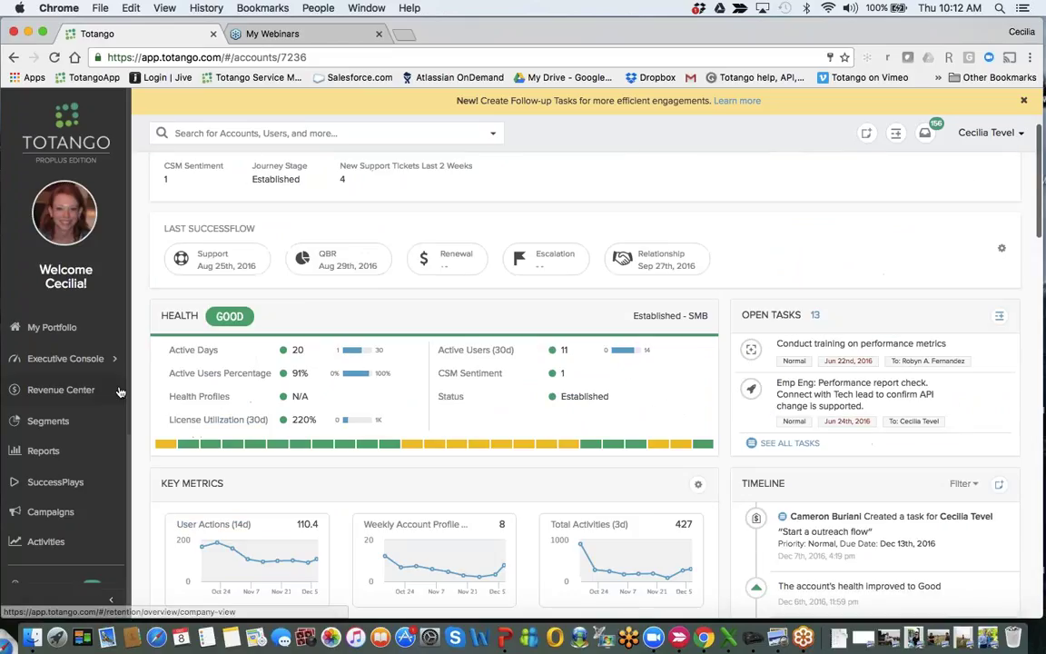
Open the Team Performance Console from the Executive Console section.
{"action": "left_click", "coordinate": [91, 359]}
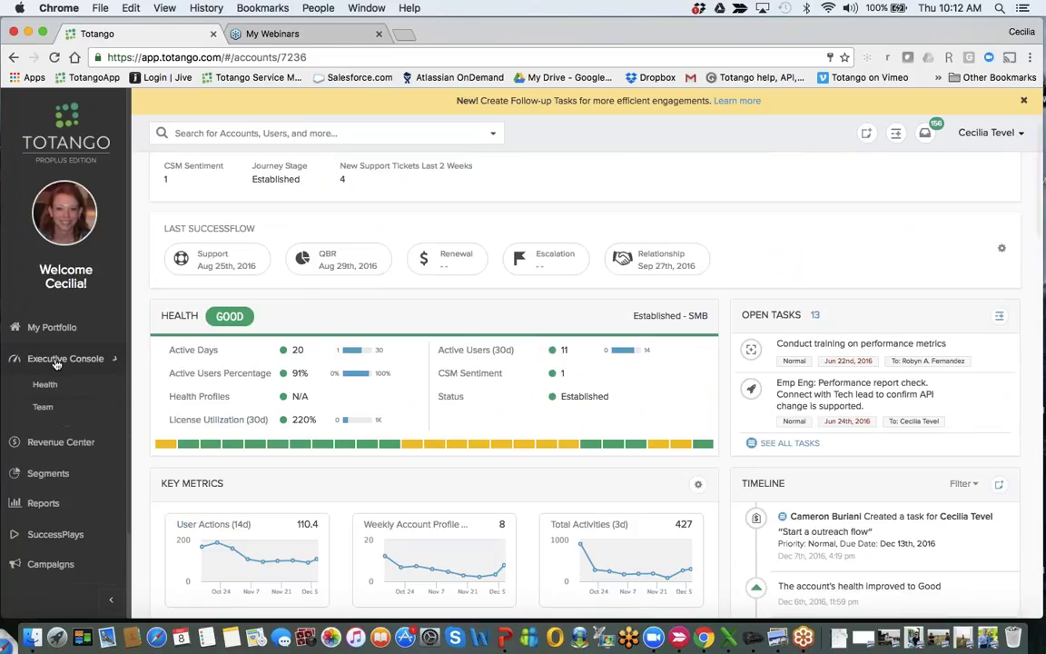
{"action": "left_click", "coordinate": [43, 407]}
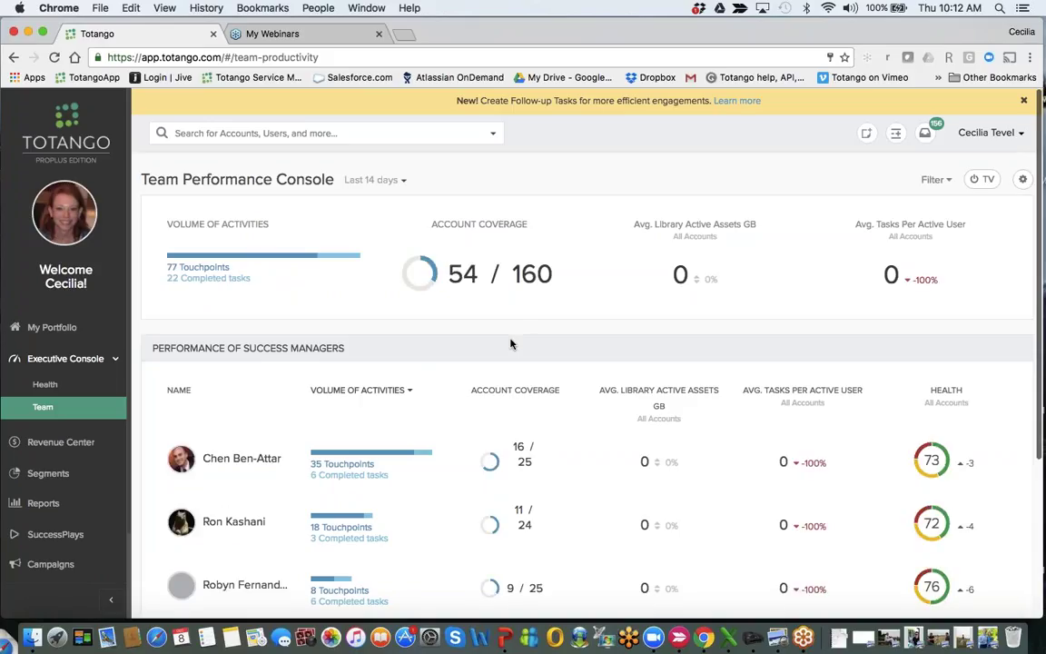
{"action": "mouse_move", "coordinate": [346, 450]}
{"action": "mouse_move", "coordinate": [333, 517]}
Filter team activity to Nurture, review it, then clear the filter.
{"action": "left_click", "coordinate": [934, 180]}
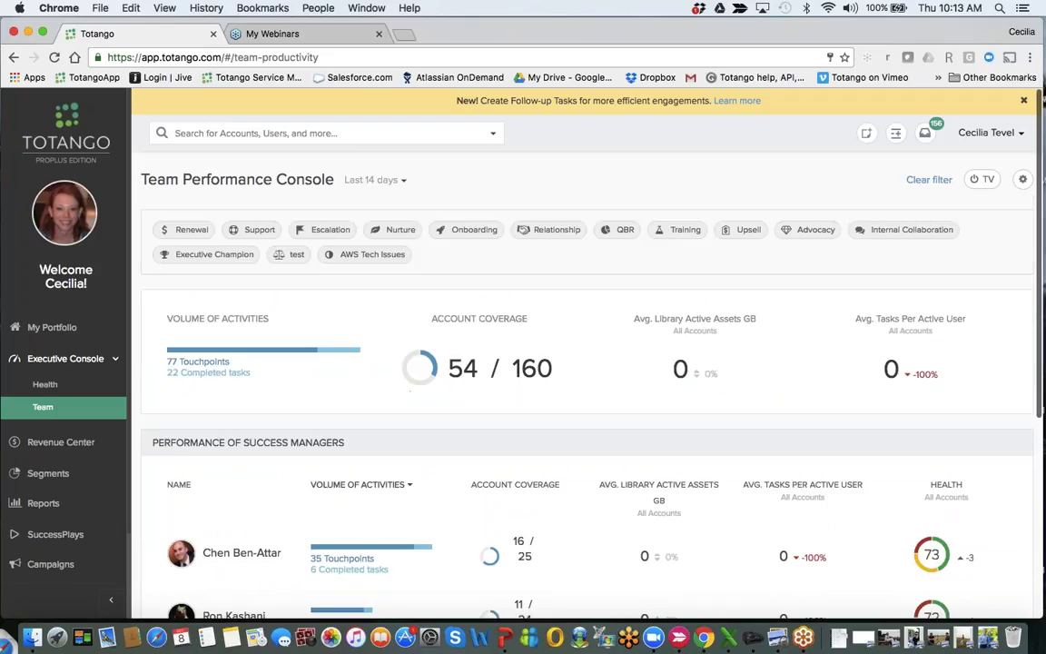
{"action": "left_click", "coordinate": [397, 230]}
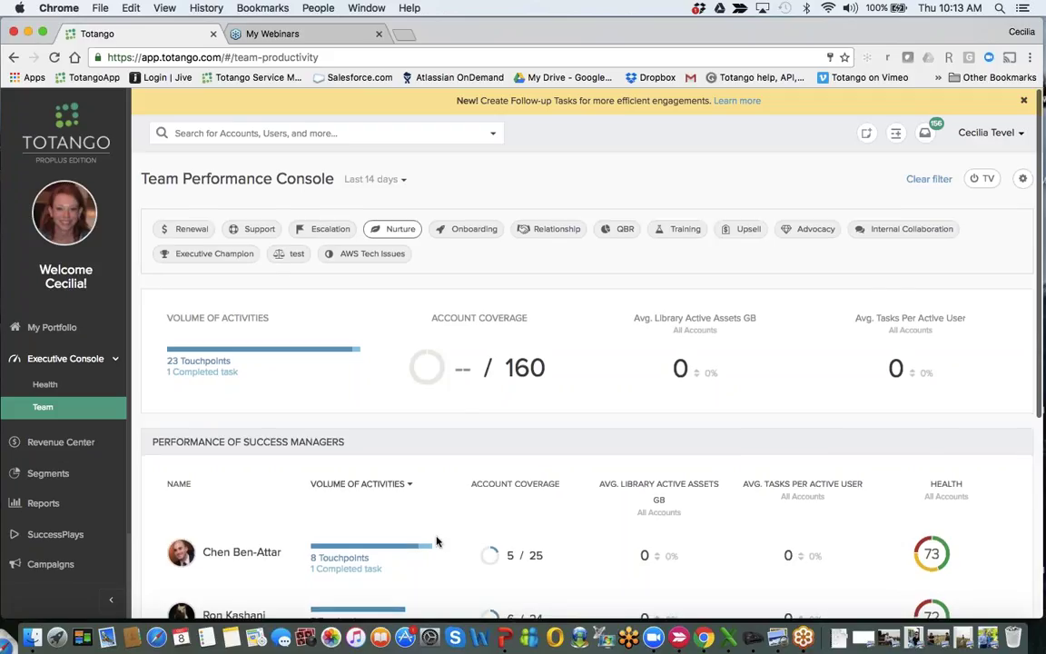
{"action": "scroll", "coordinate": [434, 538], "scroll_direction": "down", "scroll_amount": 3}
{"action": "scroll", "coordinate": [582, 382], "scroll_direction": "up", "scroll_amount": 3}
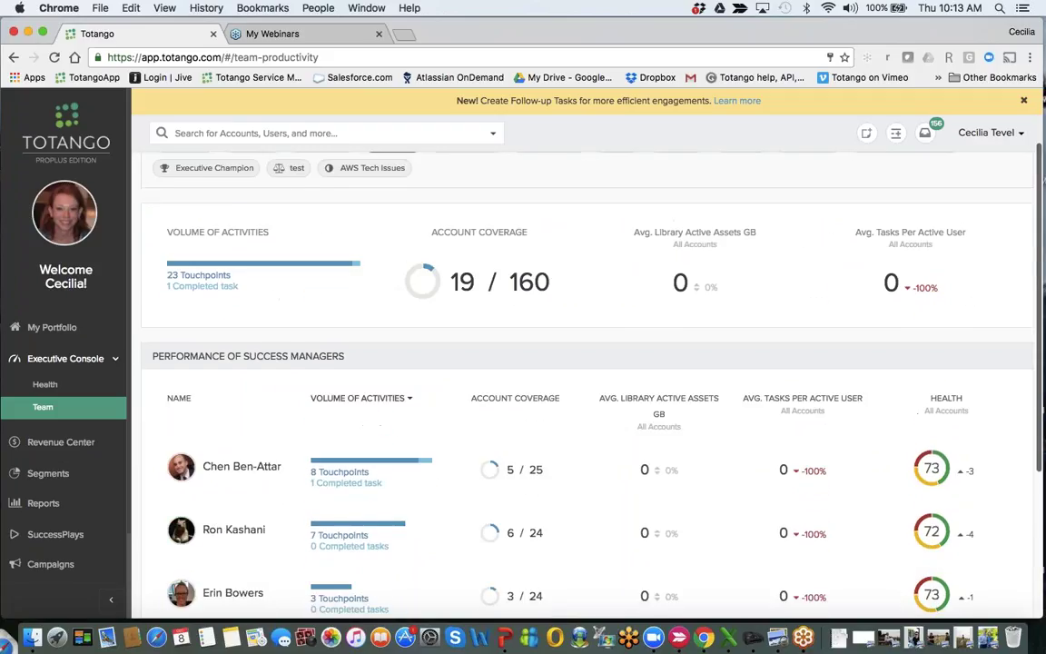
{"action": "left_click", "coordinate": [927, 180]}
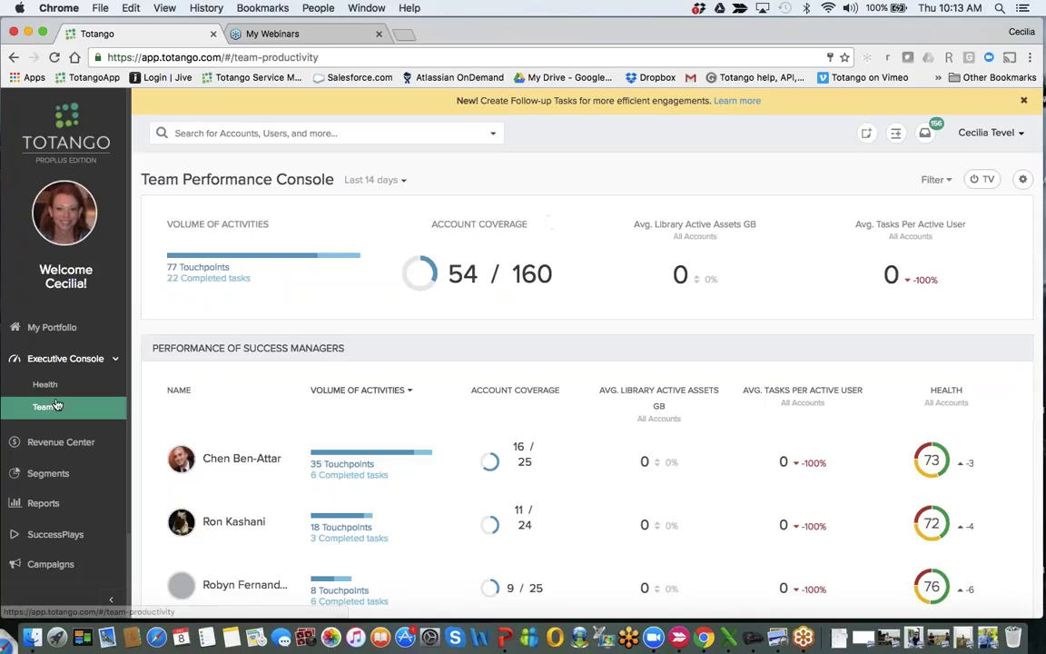
Go to Segments, expand Webinar > SuccessFlows, and open 'Executive Discussion - Overdue'.
{"action": "left_click", "coordinate": [44, 481]}
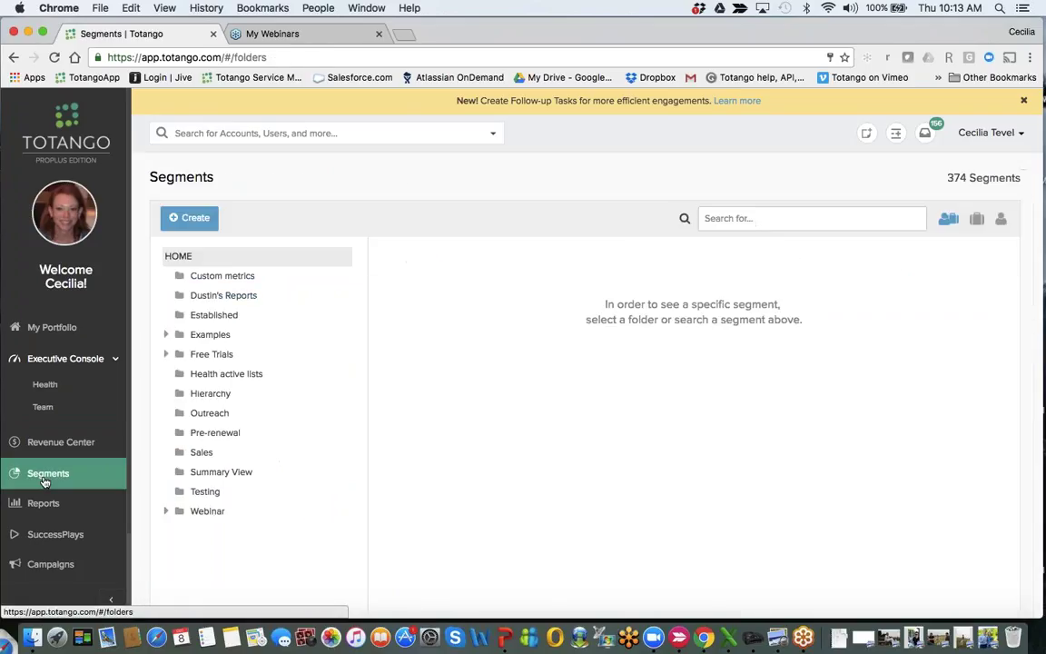
{"action": "left_click", "coordinate": [167, 511]}
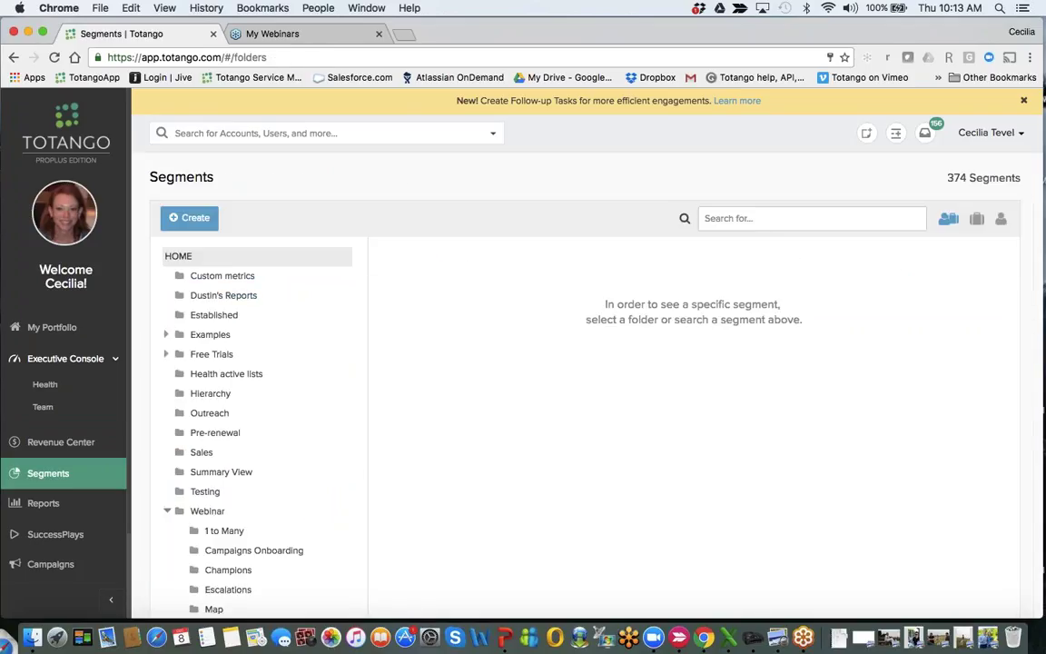
{"action": "scroll", "coordinate": [354, 486], "scroll_direction": "down", "scroll_amount": 5}
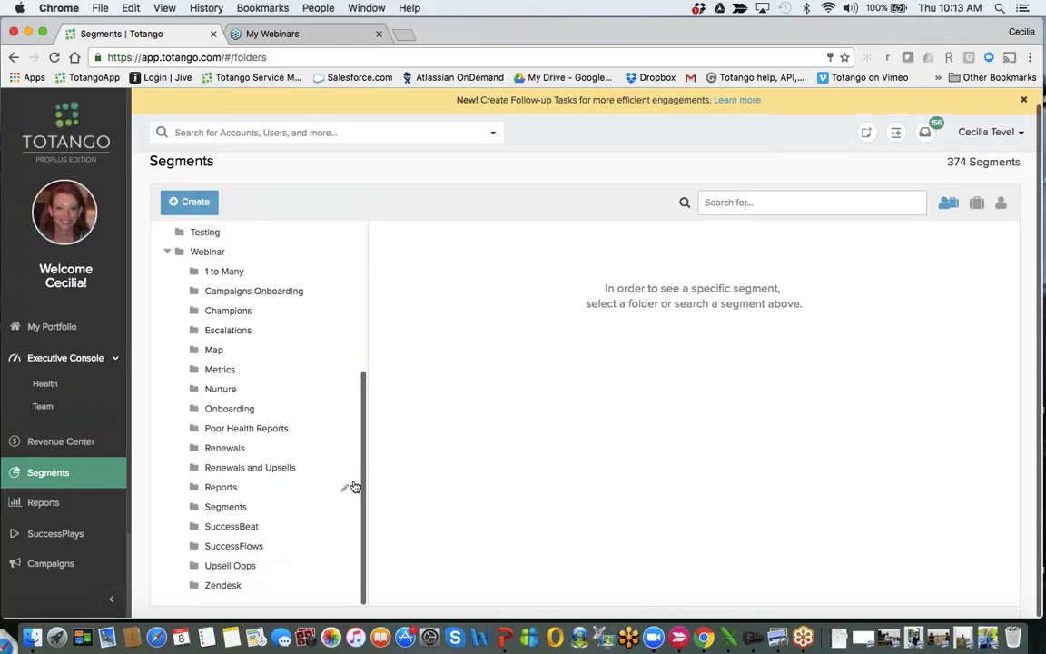
{"action": "left_click", "coordinate": [238, 550]}
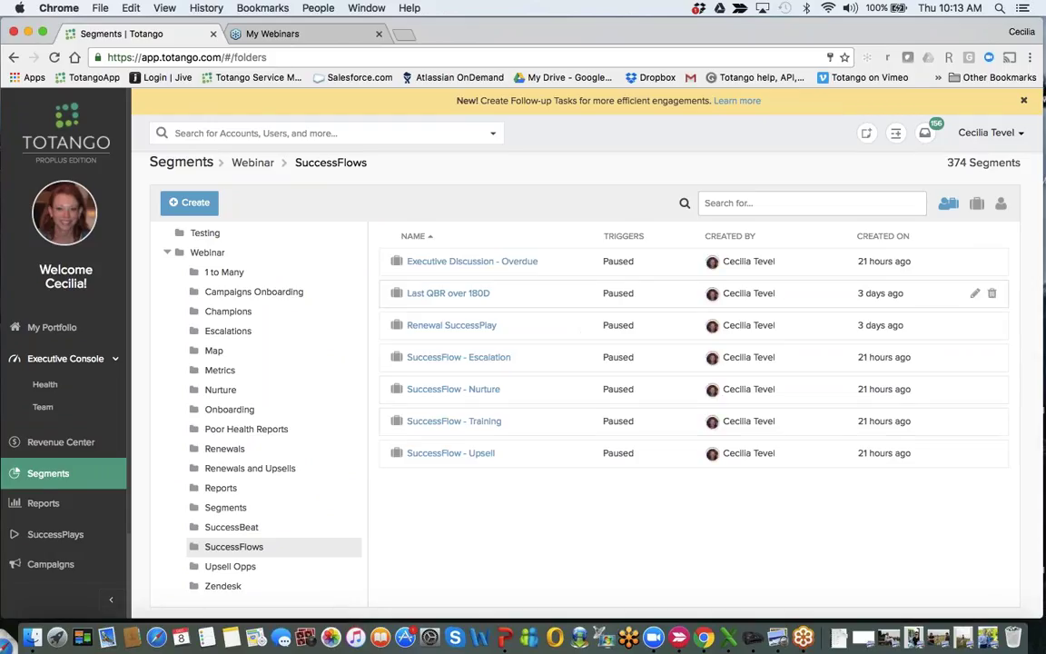
{"action": "left_click", "coordinate": [471, 263]}
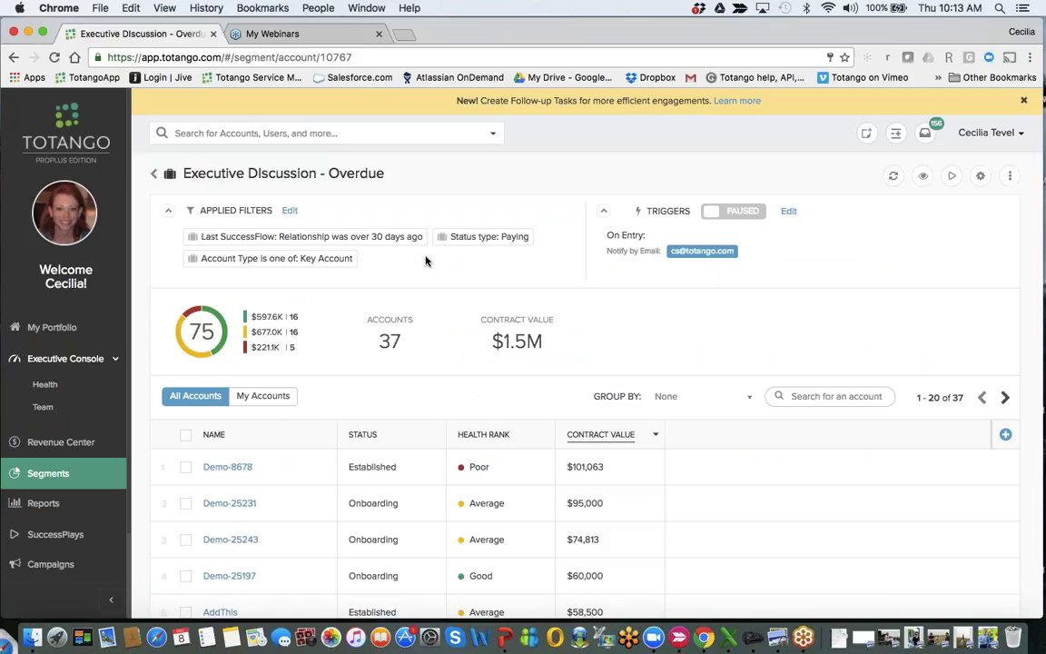
Edit the Applied Filters and add a Last SuccessFlow condition from the WORK attributes.
{"action": "left_click", "coordinate": [289, 212]}
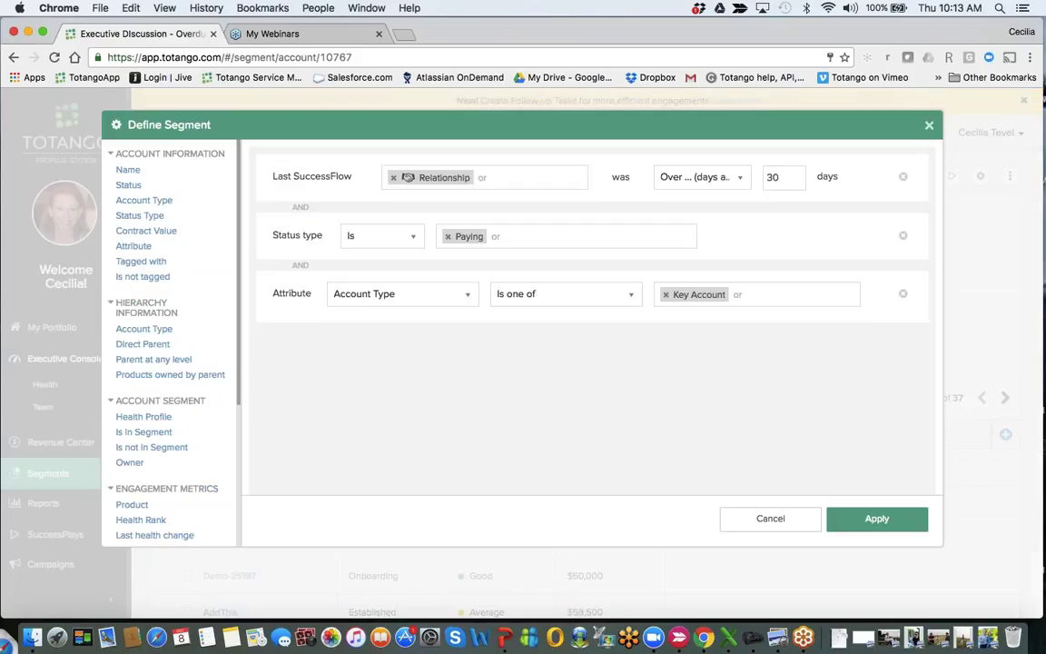
{"action": "scroll", "coordinate": [194, 400], "scroll_direction": "down", "scroll_amount": 5}
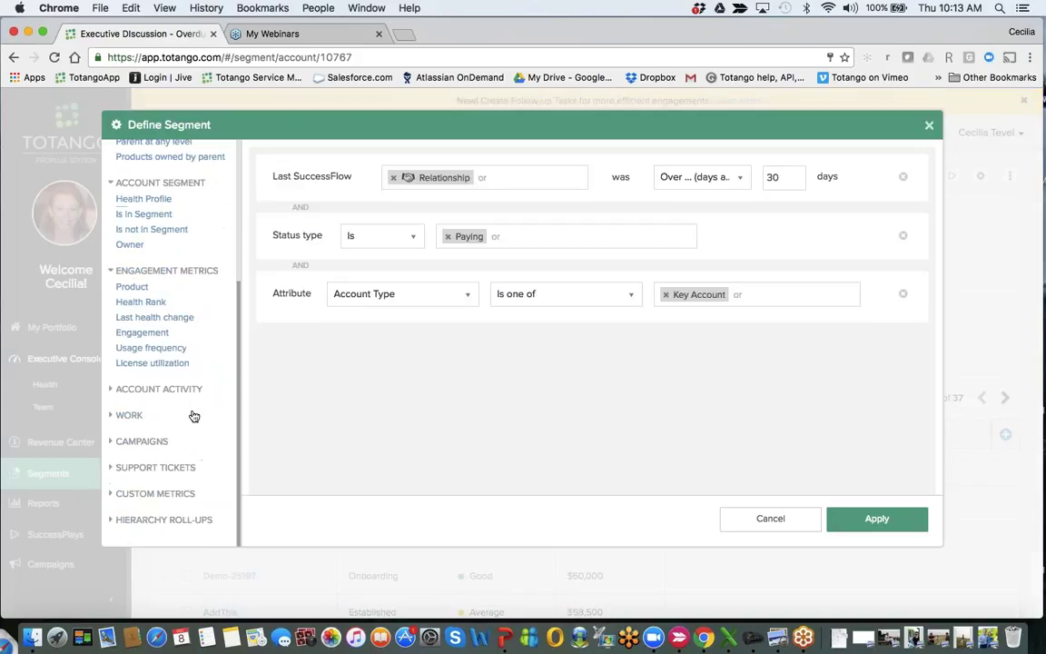
{"action": "left_click", "coordinate": [119, 417]}
{"action": "scroll", "coordinate": [212, 421], "scroll_direction": "down", "scroll_amount": 1}
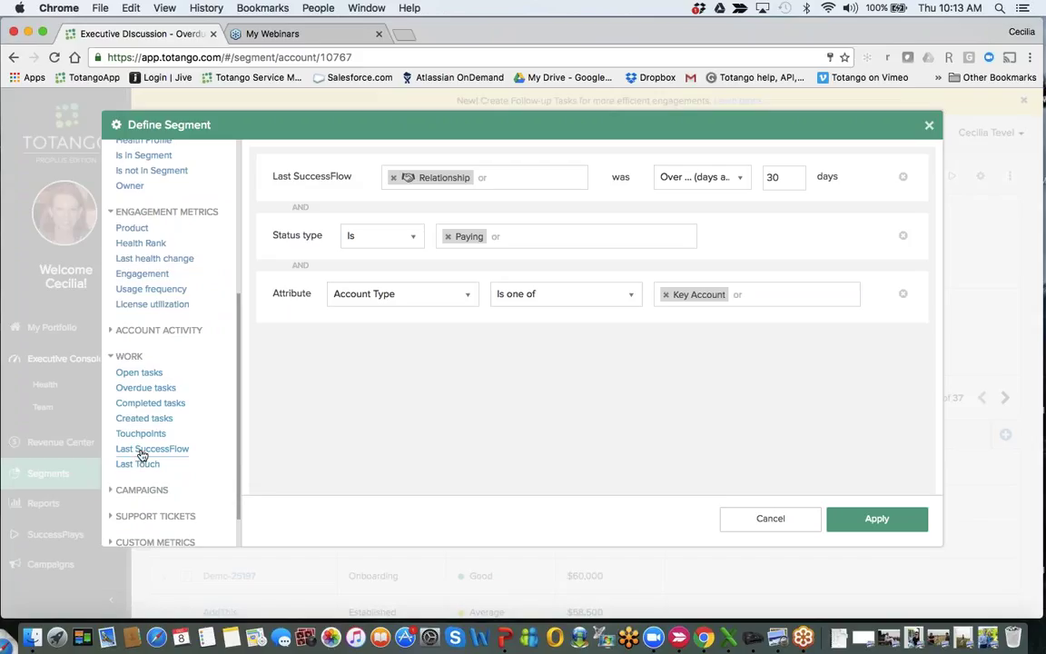
{"action": "left_click", "coordinate": [142, 450]}
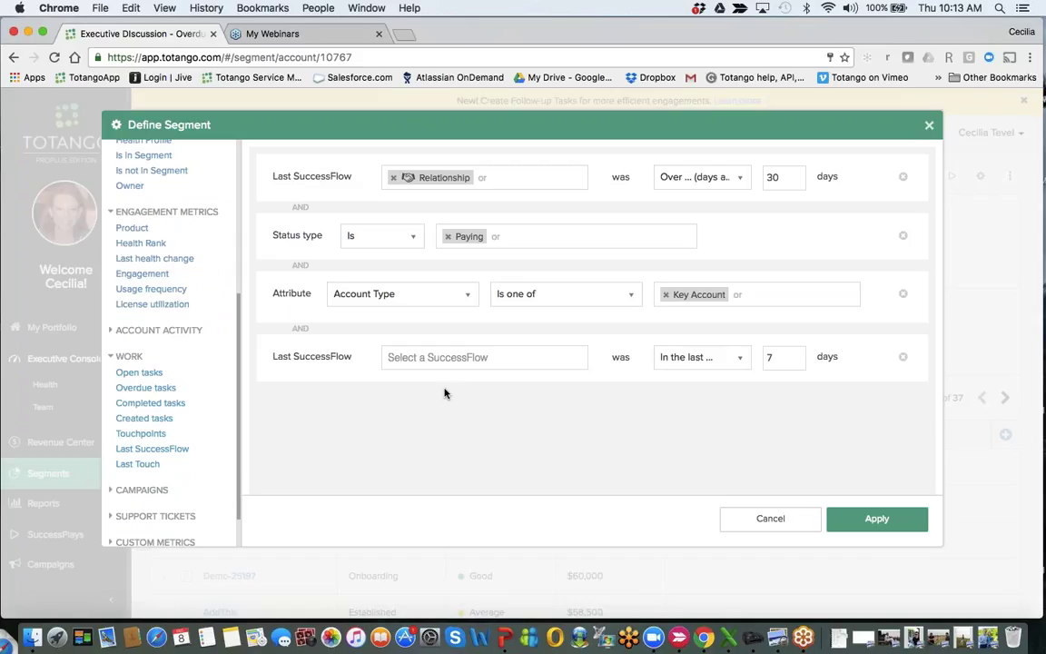
Set the condition to Escalation 'in the last', then remove it and close the filter editor.
{"action": "left_click", "coordinate": [432, 357]}
{"action": "scroll", "coordinate": [465, 209], "scroll_direction": "down", "scroll_amount": 1}
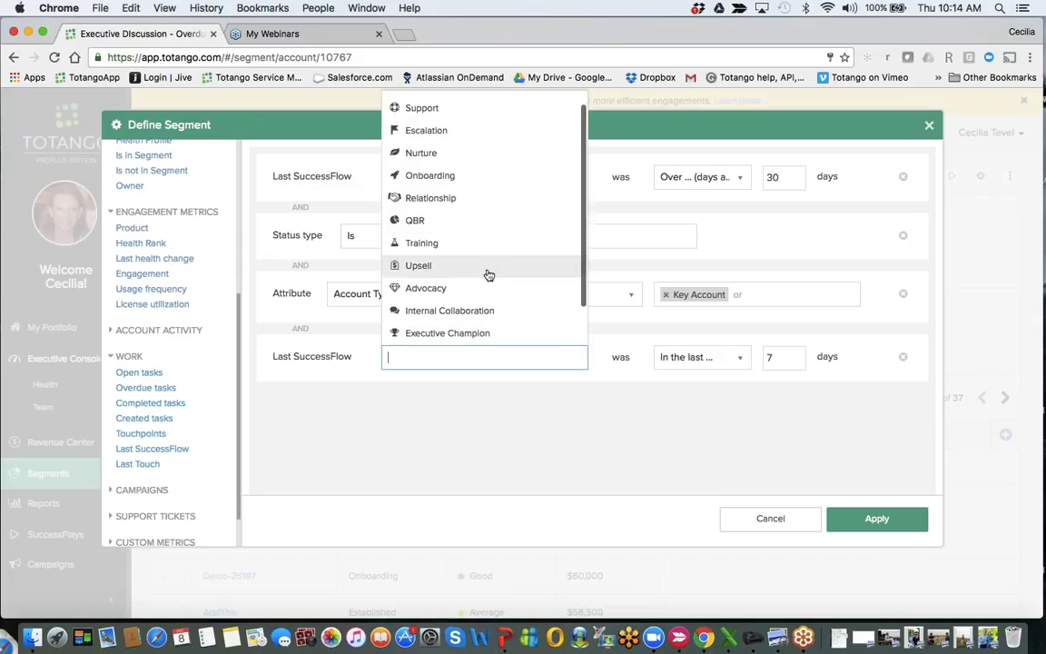
{"action": "scroll", "coordinate": [488, 273], "scroll_direction": "up", "scroll_amount": 1}
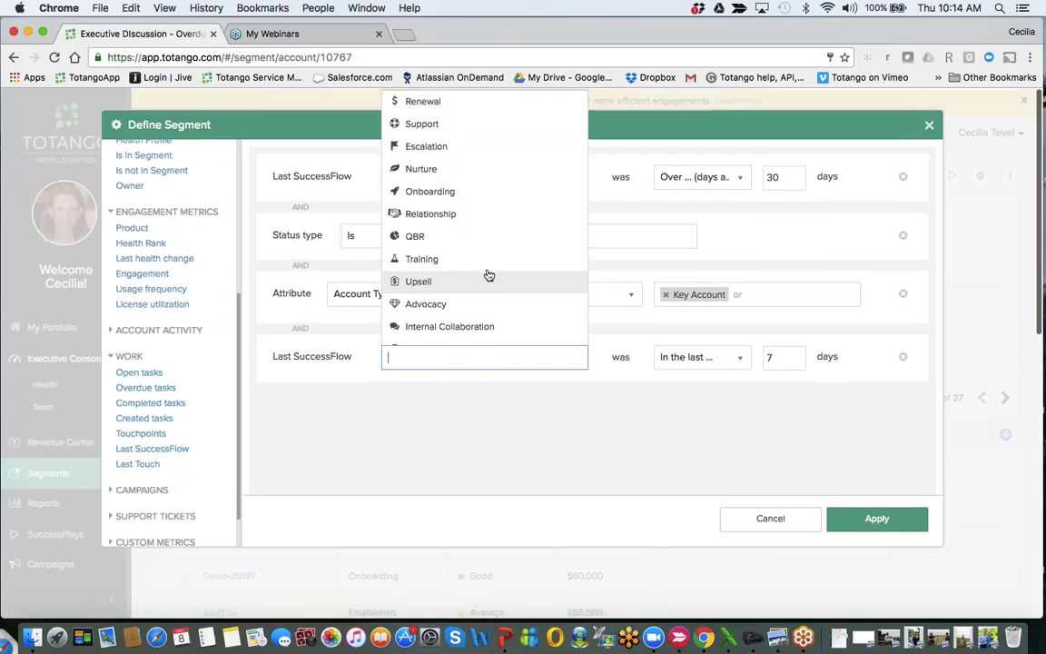
{"action": "left_click", "coordinate": [426, 146]}
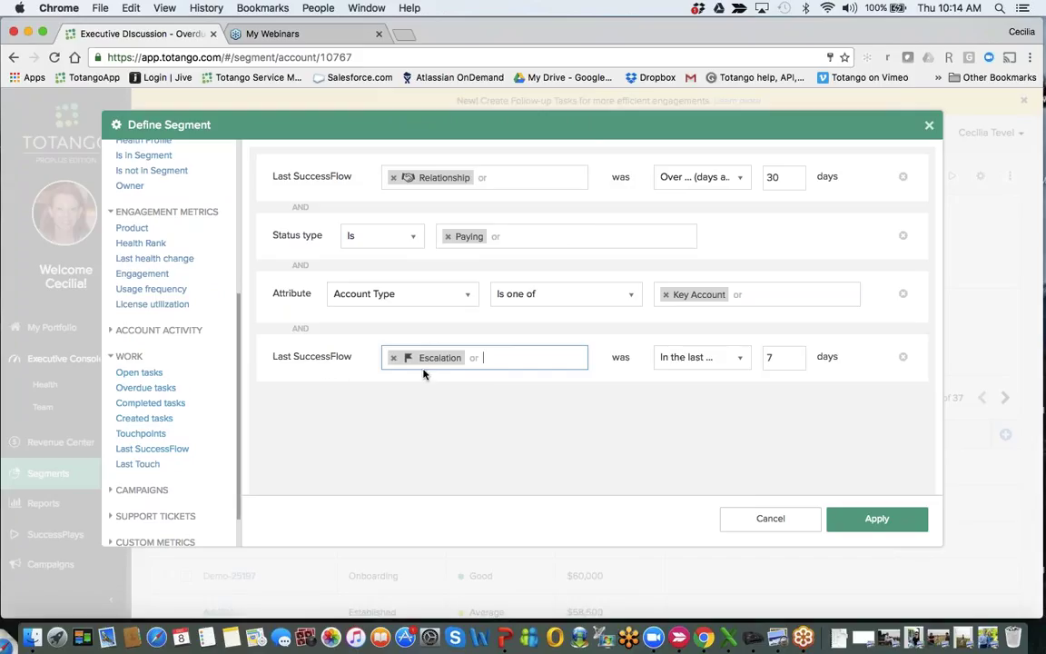
{"action": "left_click", "coordinate": [714, 363]}
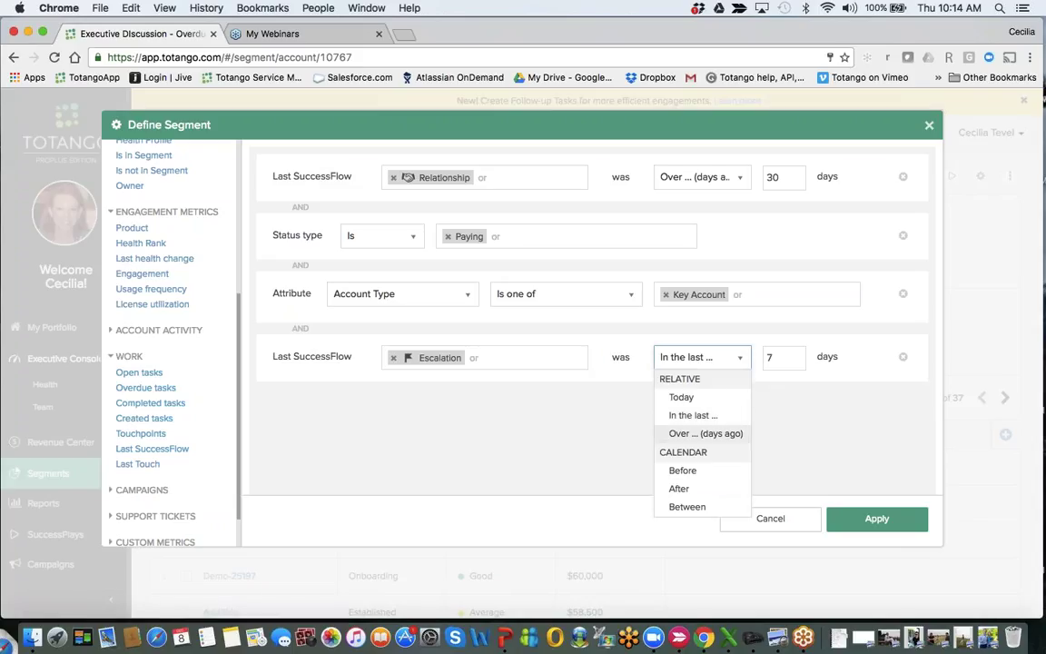
{"action": "left_click", "coordinate": [795, 450]}
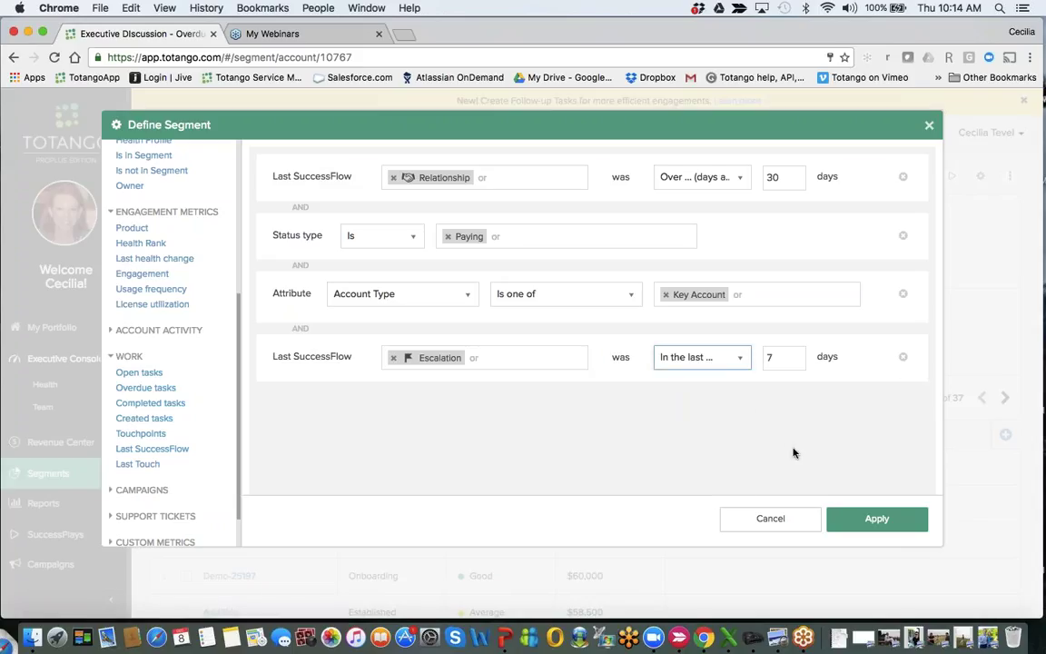
{"action": "left_click", "coordinate": [903, 357]}
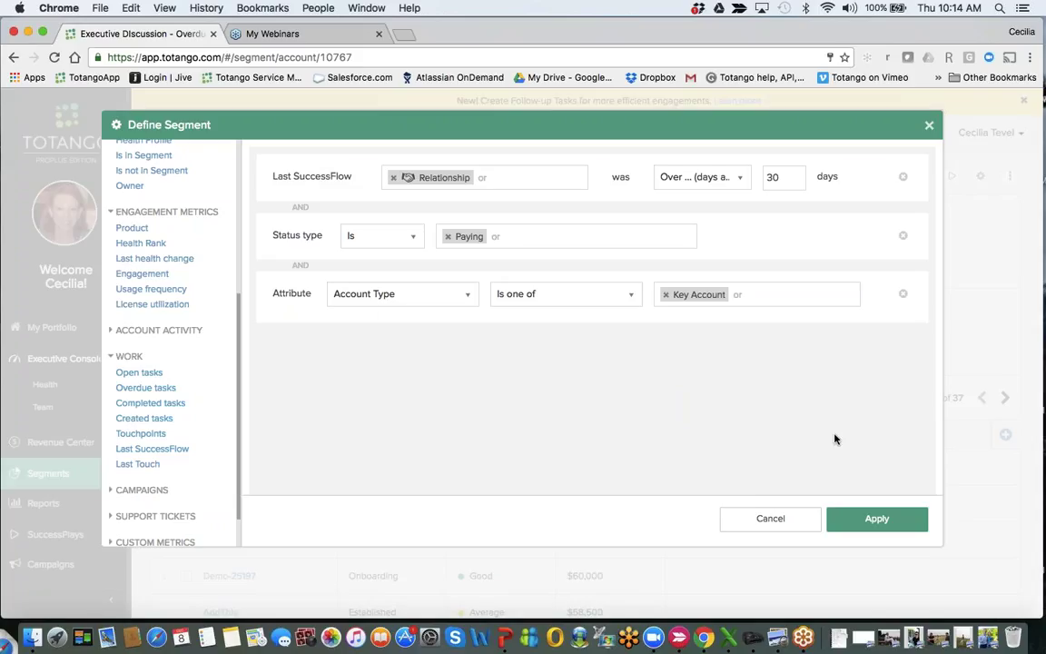
{"action": "left_click", "coordinate": [779, 523]}
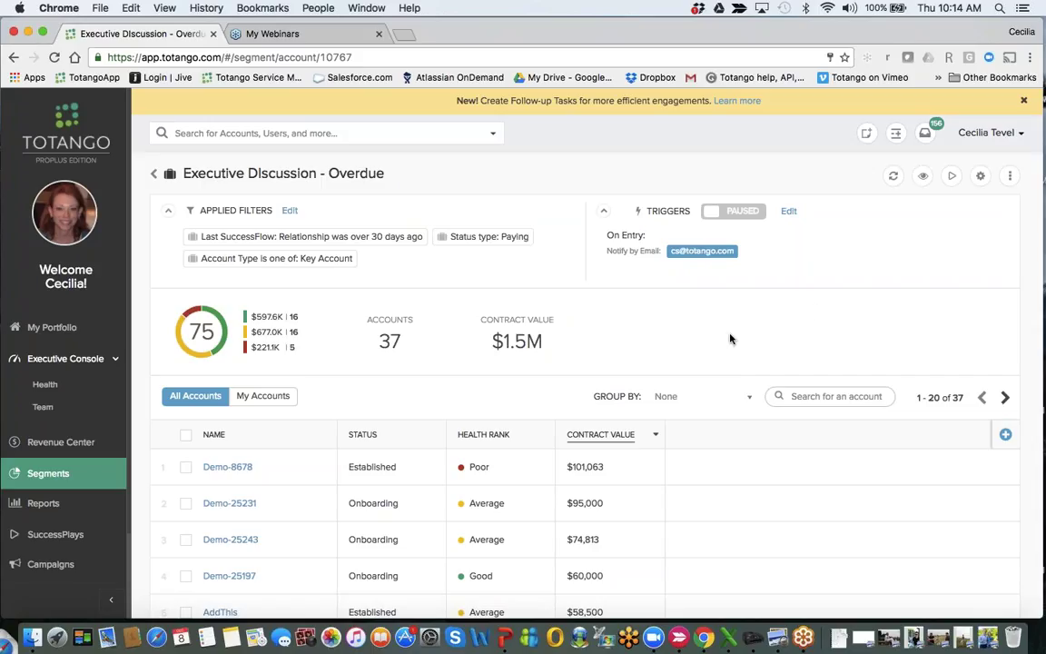
Start a SuccessPlay from the Executive Discussion - Overdue segment.
{"action": "left_click", "coordinate": [952, 179]}
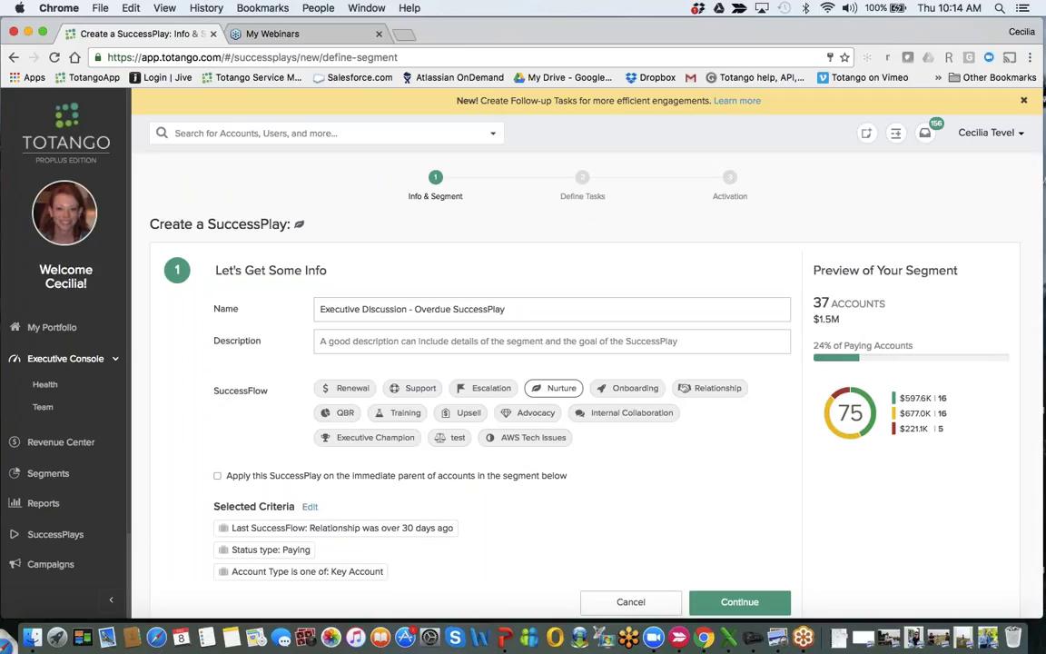
Copy the SuccessPlay name into its description field.
{"action": "triple_click", "coordinate": [412, 308]}
{"action": "key", "text": "ctrl+c"}
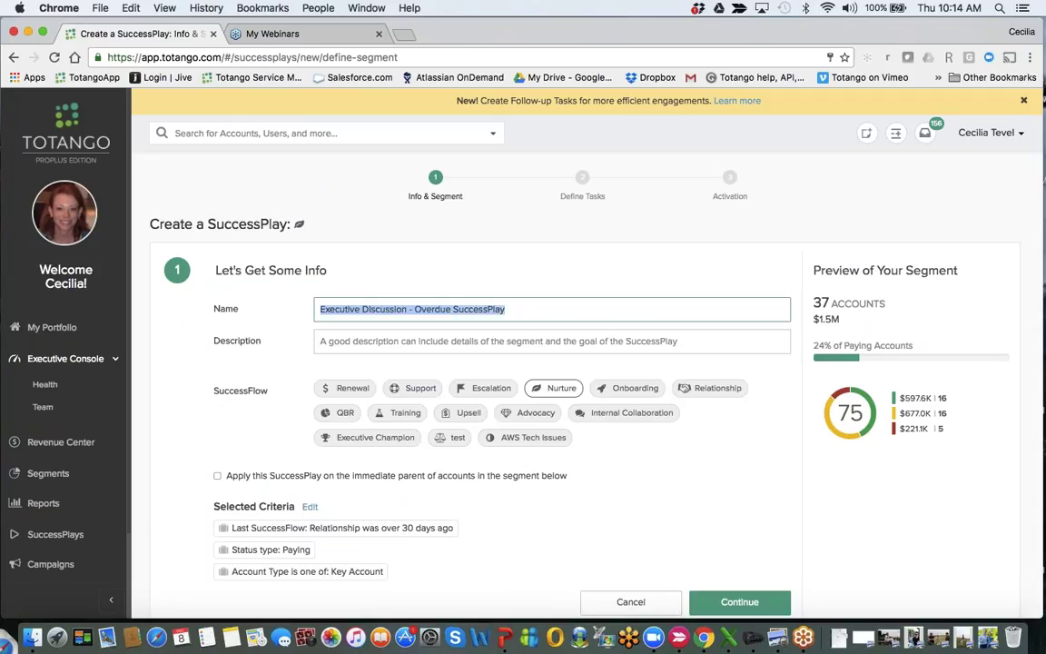
{"action": "key", "text": "Tab"}
{"action": "key", "text": "ctrl+v"}
{"action": "scroll", "coordinate": [536, 322], "scroll_direction": "down", "scroll_amount": 1}
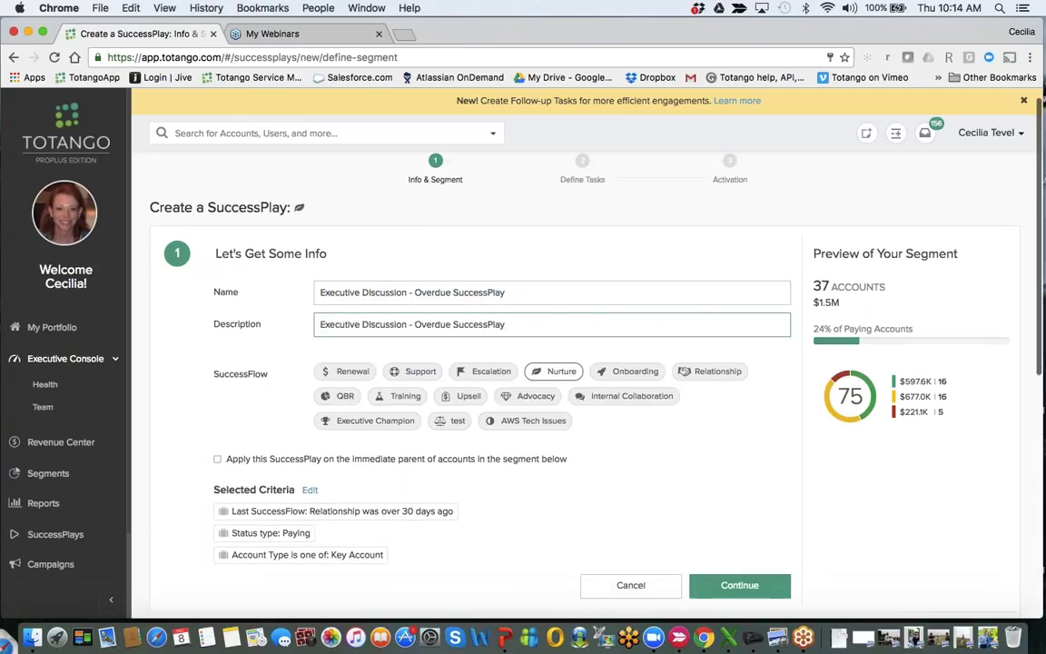
{"action": "scroll", "coordinate": [581, 381], "scroll_direction": "down", "scroll_amount": 3}
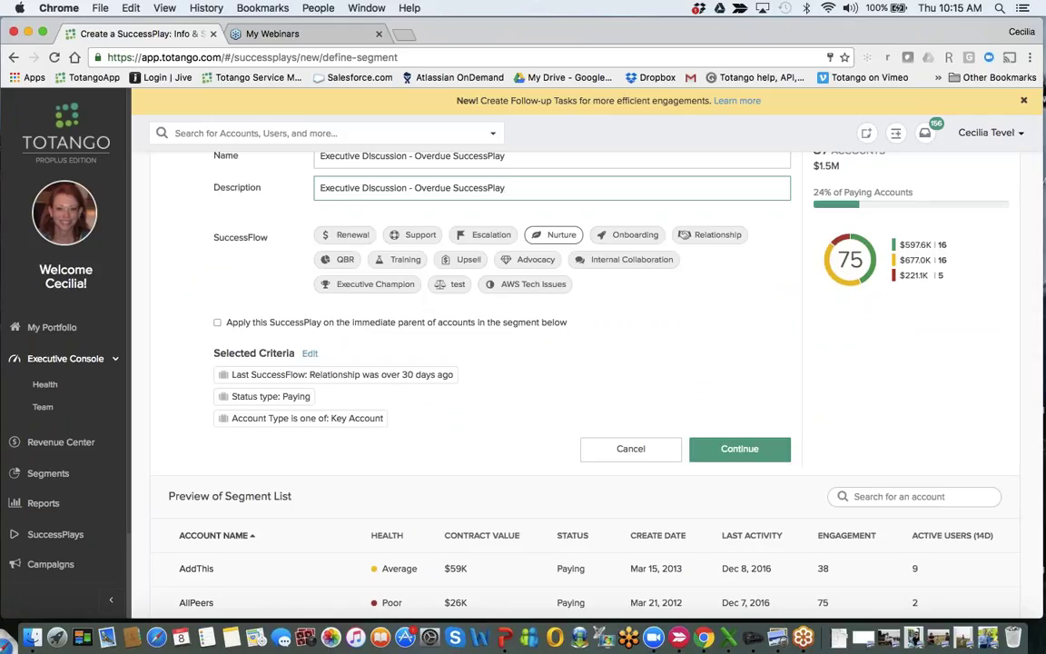
{"action": "scroll", "coordinate": [536, 364], "scroll_direction": "up", "scroll_amount": 2}
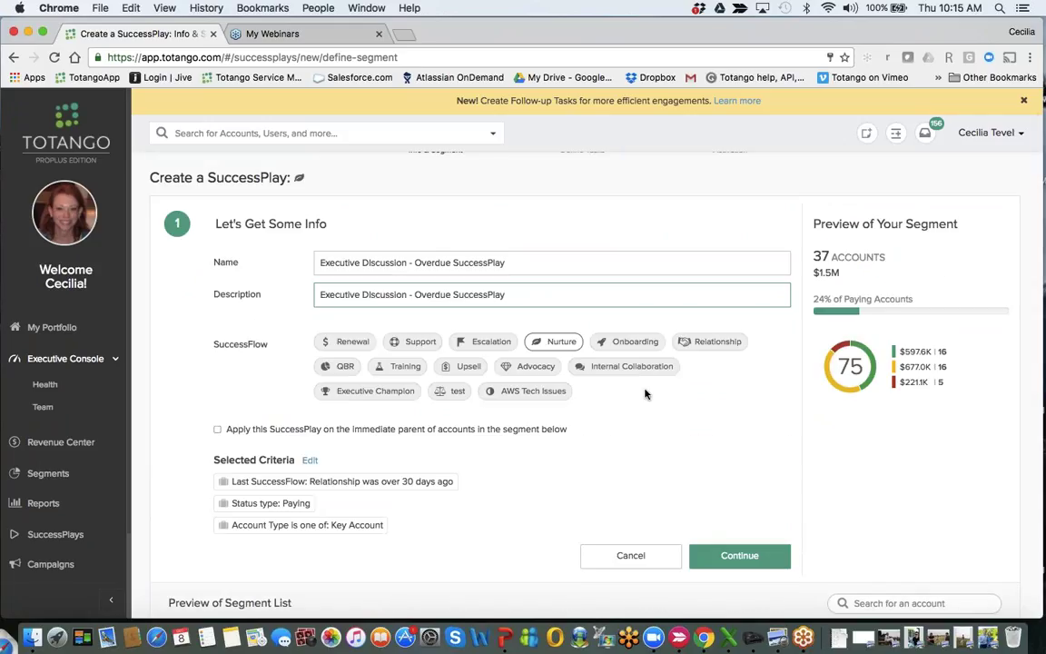
Tag the SuccessPlay with the Relationship SuccessFlow and continue to task definition.
{"action": "left_click", "coordinate": [727, 345]}
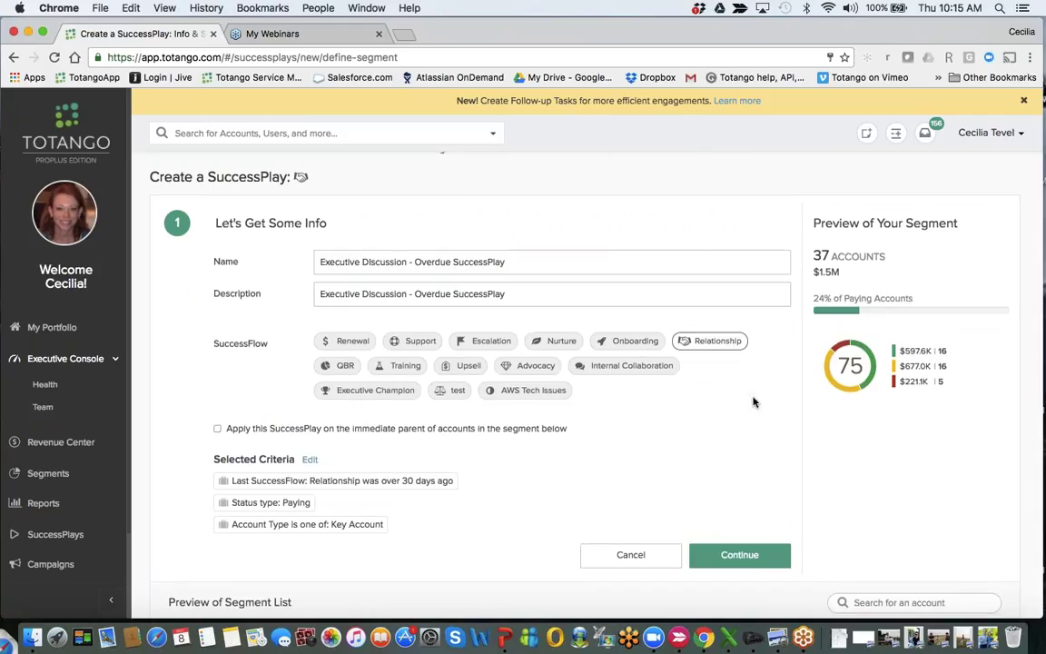
{"action": "scroll", "coordinate": [752, 401], "scroll_direction": "down", "scroll_amount": 5}
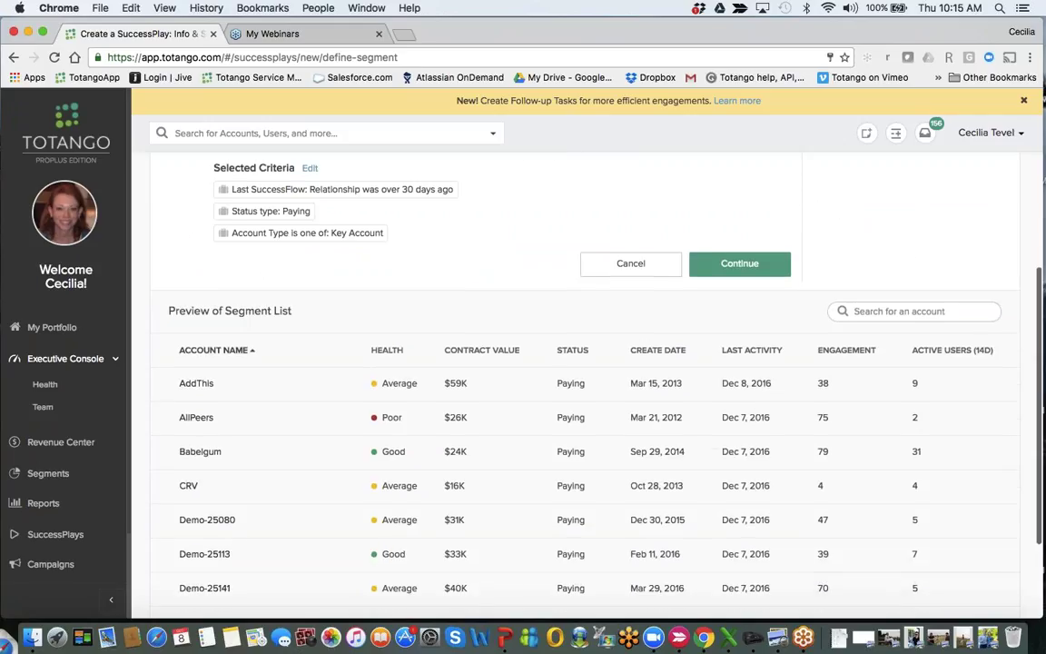
{"action": "scroll", "coordinate": [581, 408], "scroll_direction": "down", "scroll_amount": 2}
{"action": "scroll", "coordinate": [581, 409], "scroll_direction": "up", "scroll_amount": 5}
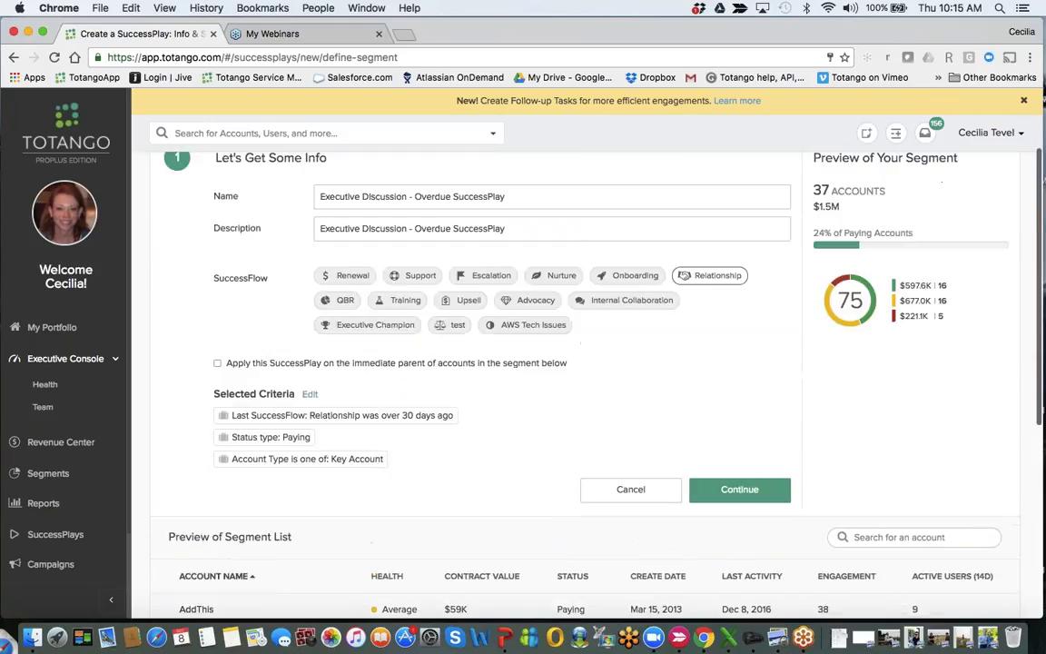
{"action": "left_click", "coordinate": [752, 497]}
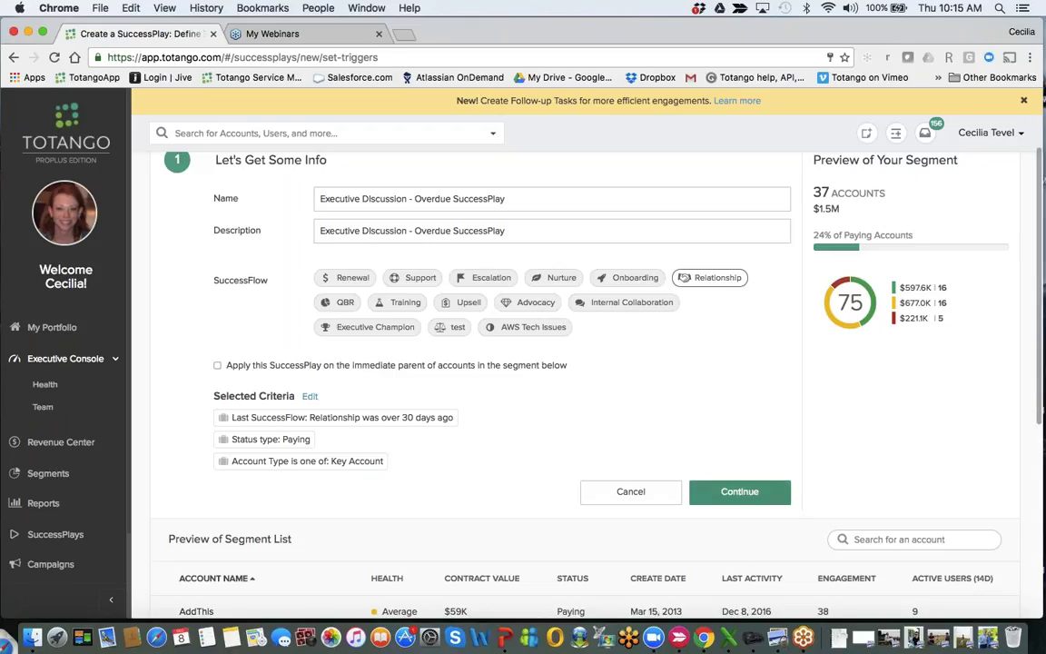
Add task 'Schedule an Exec conversation' for the Success Manager, Normal priority, due in 2 days.
{"action": "left_click", "coordinate": [475, 340]}
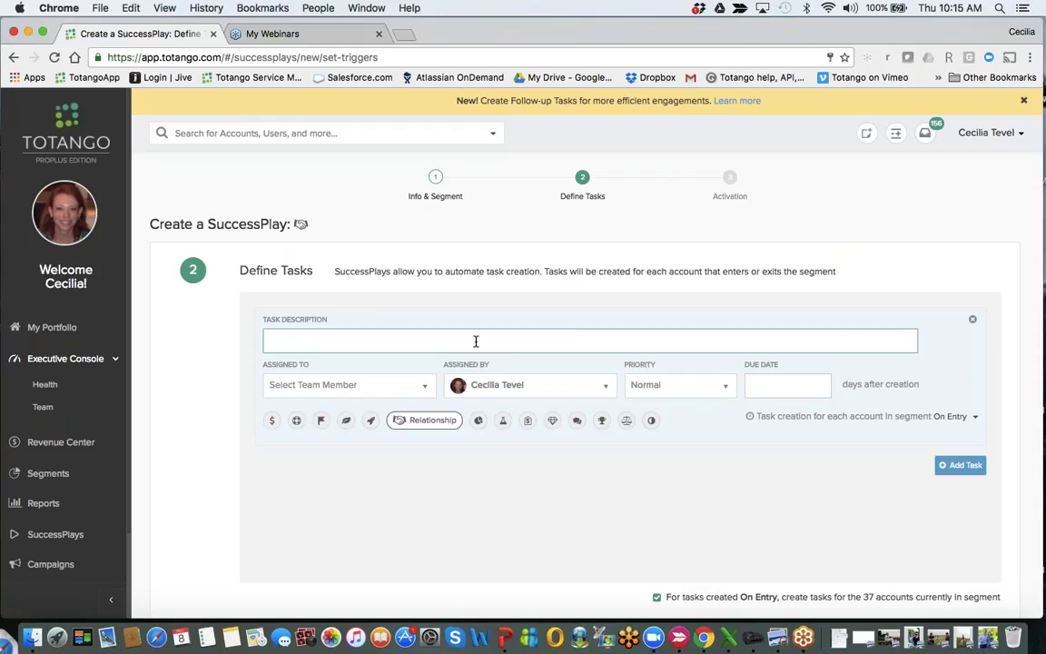
{"action": "type", "text": "Schedule an Exec conversation"}
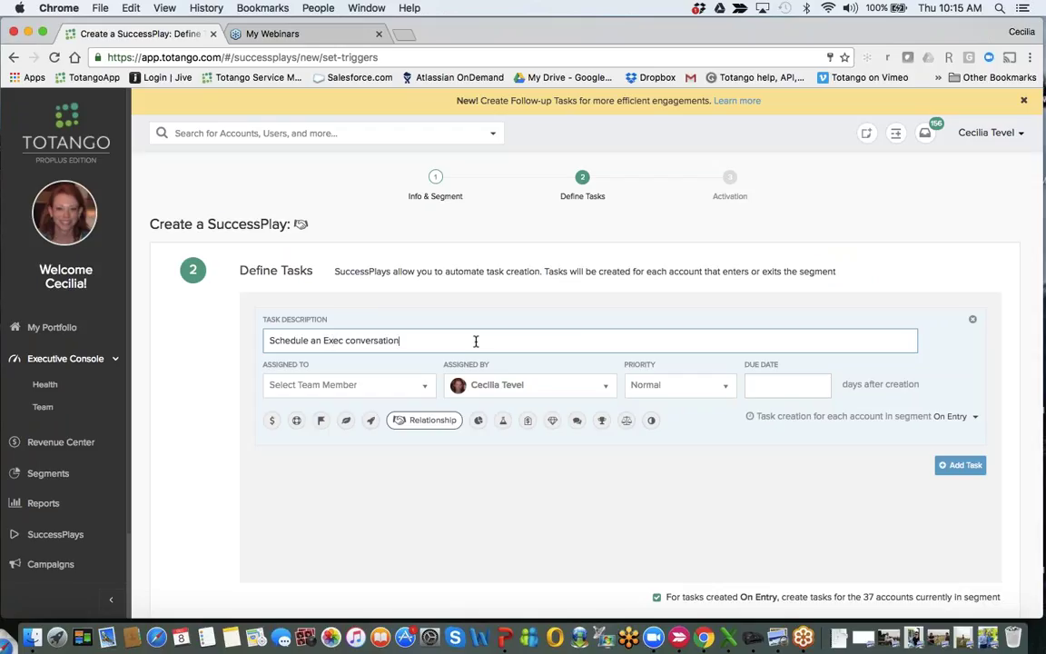
{"action": "left_click", "coordinate": [385, 385]}
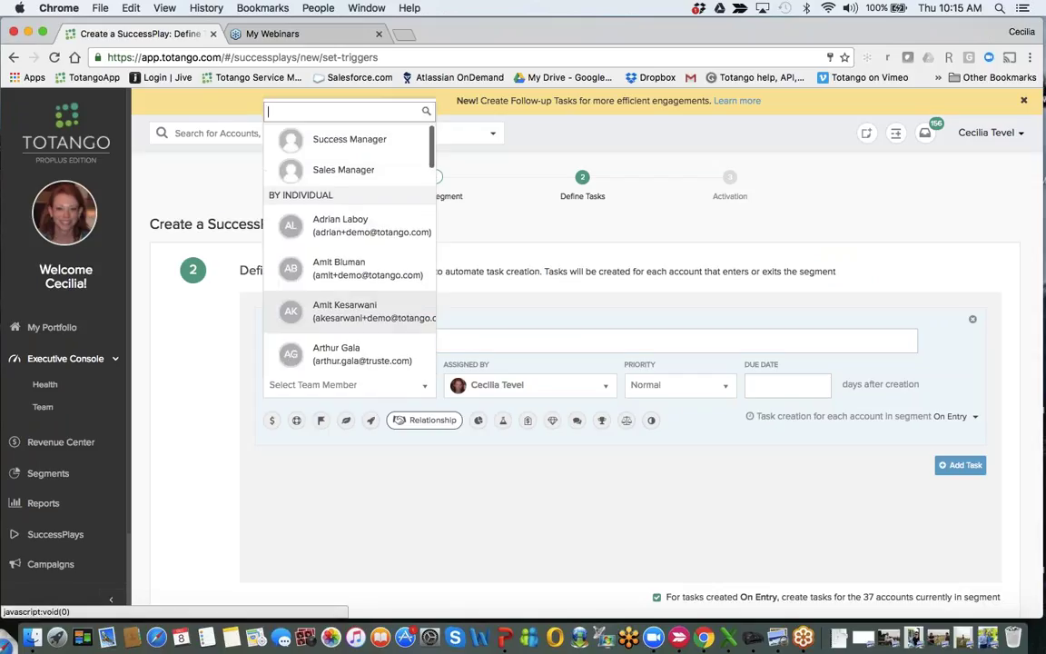
{"action": "scroll", "coordinate": [346, 156], "scroll_direction": "up", "scroll_amount": 1}
{"action": "left_click", "coordinate": [346, 157]}
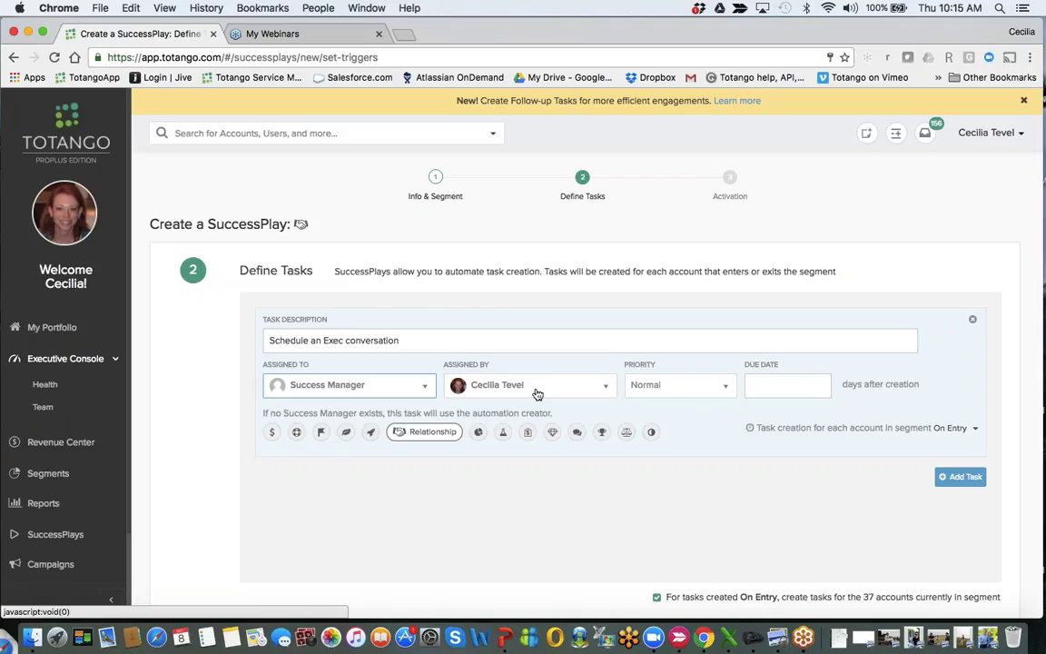
{"action": "left_click", "coordinate": [677, 385]}
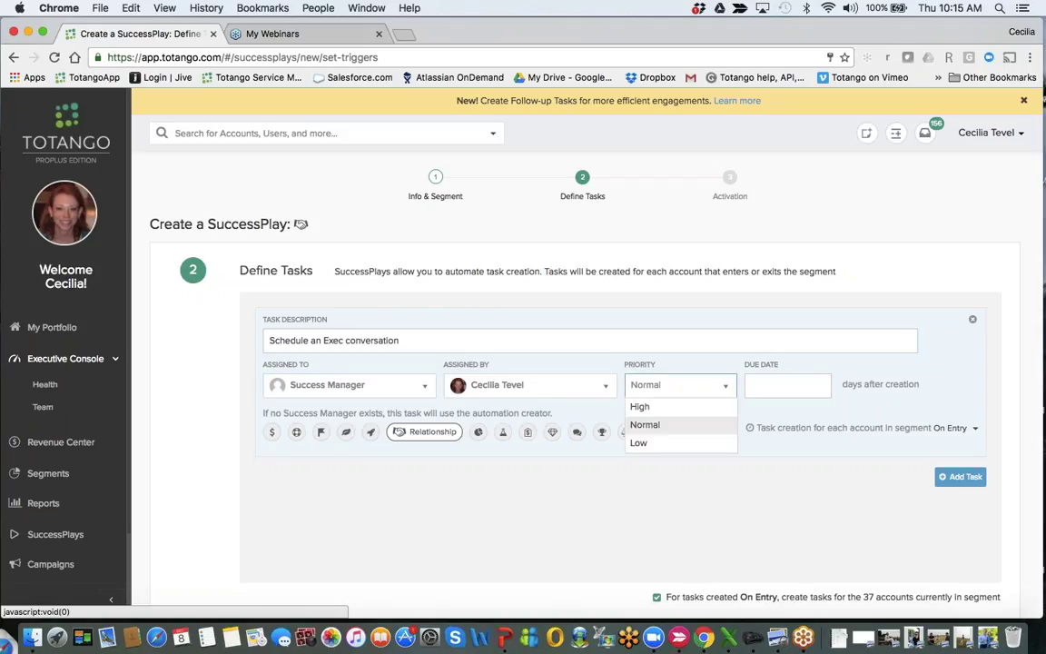
{"action": "left_click", "coordinate": [662, 425]}
{"action": "left_click", "coordinate": [766, 381]}
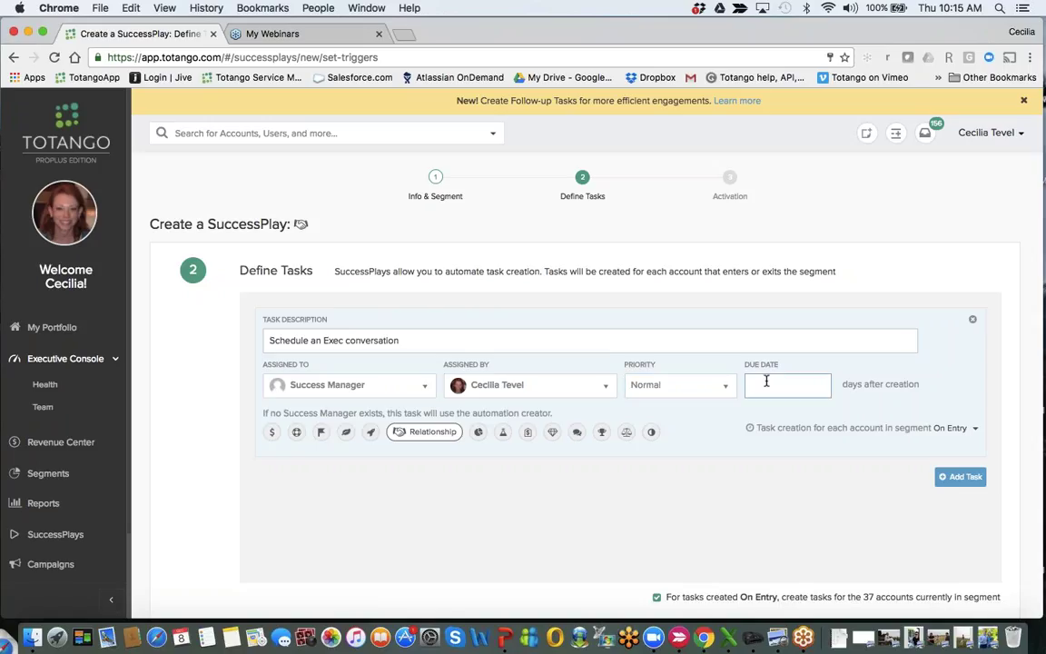
{"action": "type", "text": "2"}
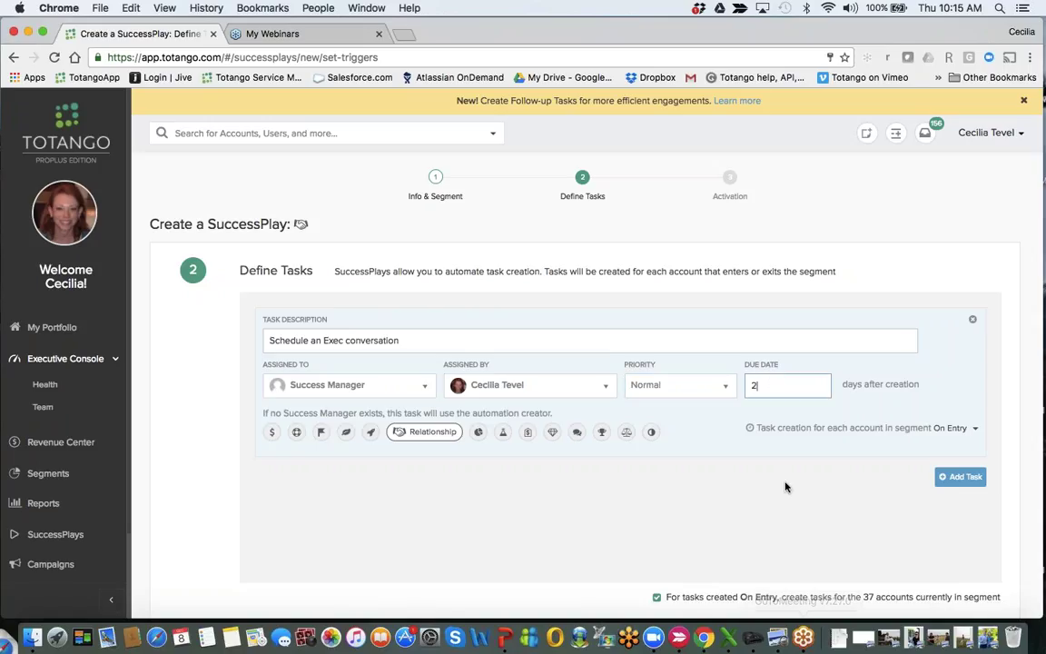
{"action": "scroll", "coordinate": [786, 487], "scroll_direction": "down", "scroll_amount": 1}
Advance the new SuccessPlay to its Activation summary, review it, then go to Segments.
{"action": "left_click", "coordinate": [946, 582]}
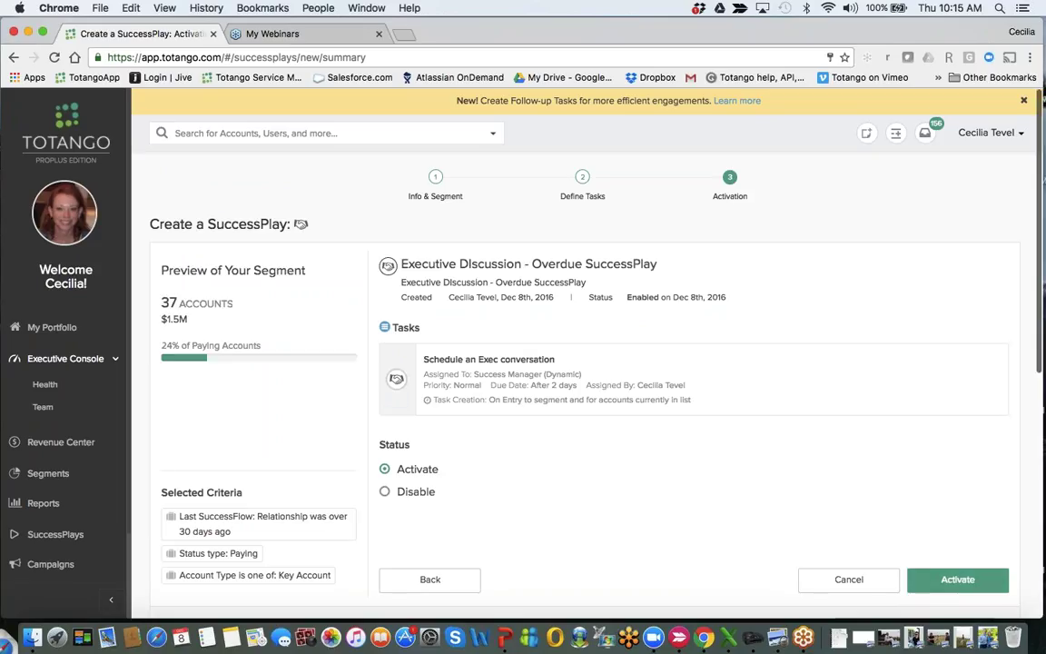
{"action": "scroll", "coordinate": [581, 363], "scroll_direction": "down", "scroll_amount": 3}
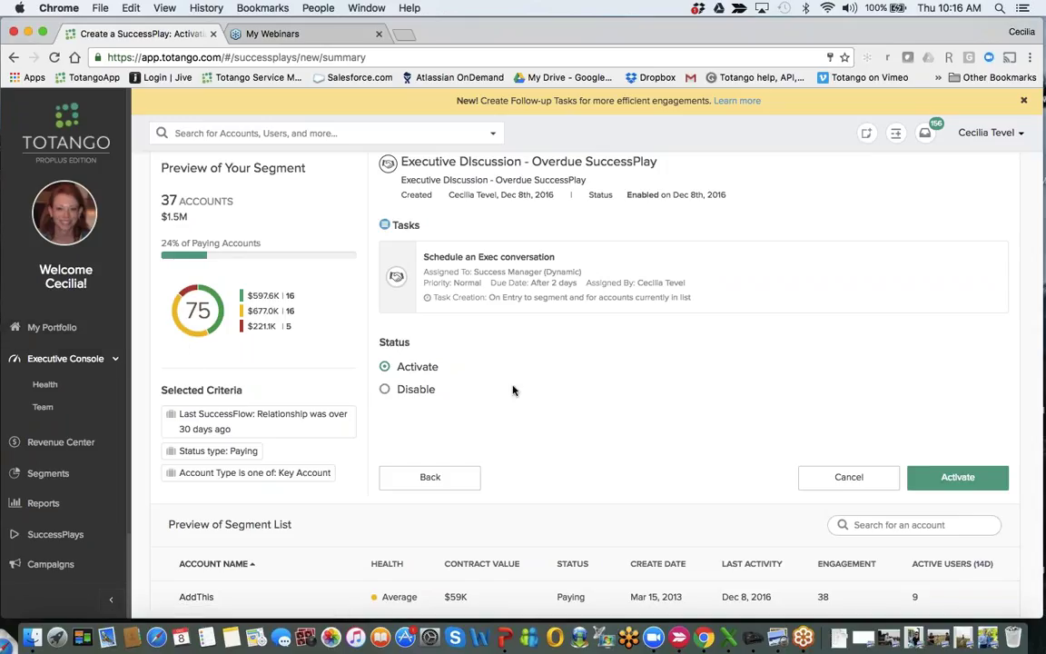
{"action": "scroll", "coordinate": [513, 390], "scroll_direction": "down", "scroll_amount": 2}
{"action": "scroll", "coordinate": [511, 376], "scroll_direction": "up", "scroll_amount": 5}
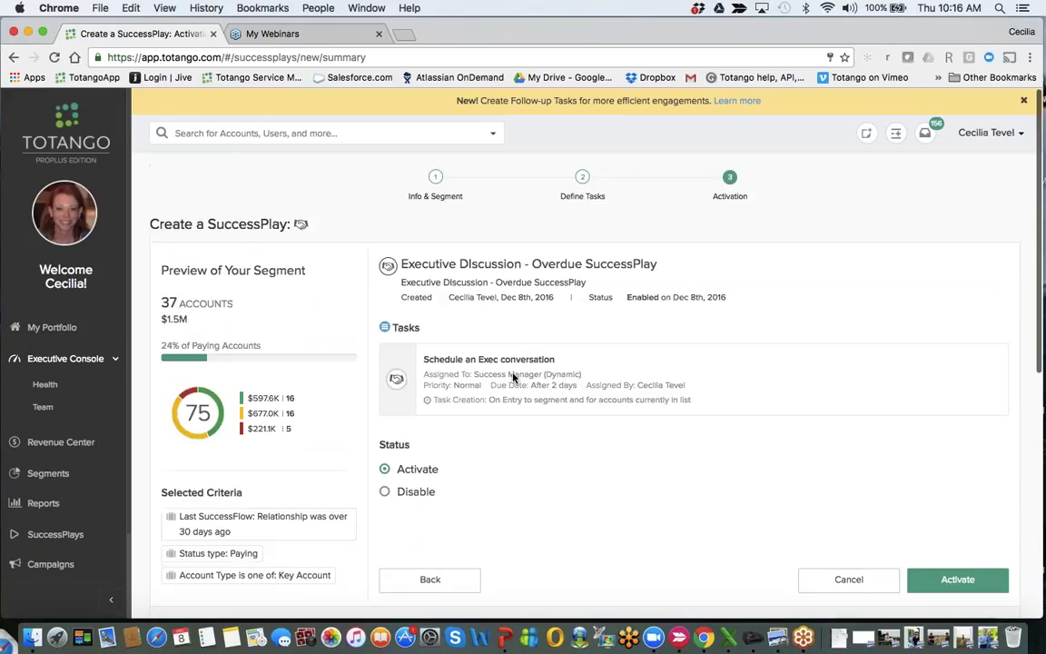
{"action": "left_click", "coordinate": [50, 473]}
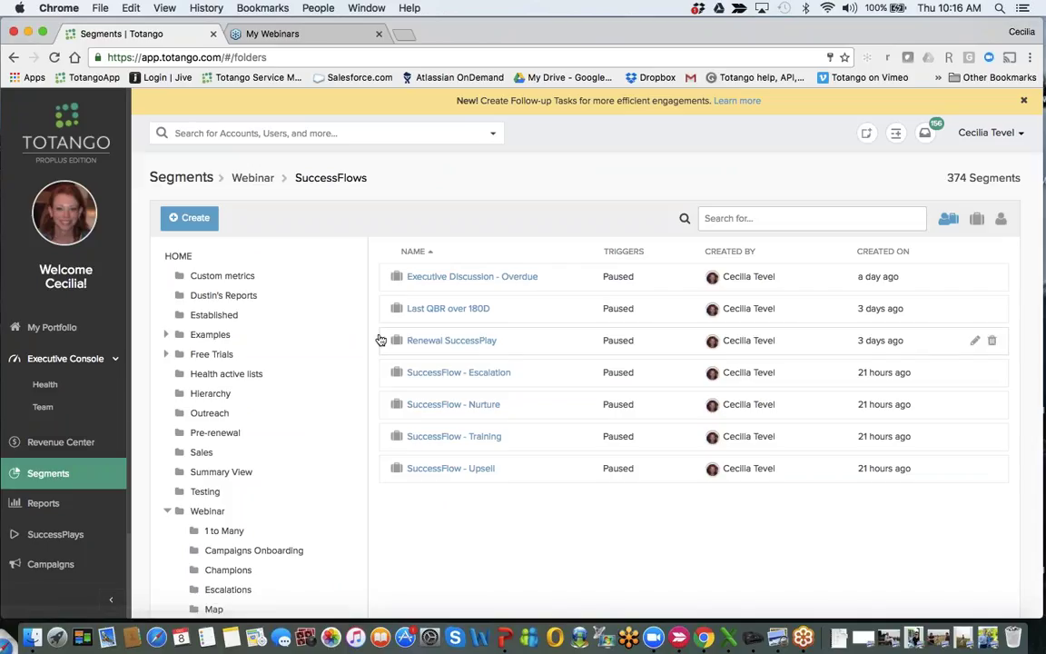
{"action": "left_click", "coordinate": [443, 313]}
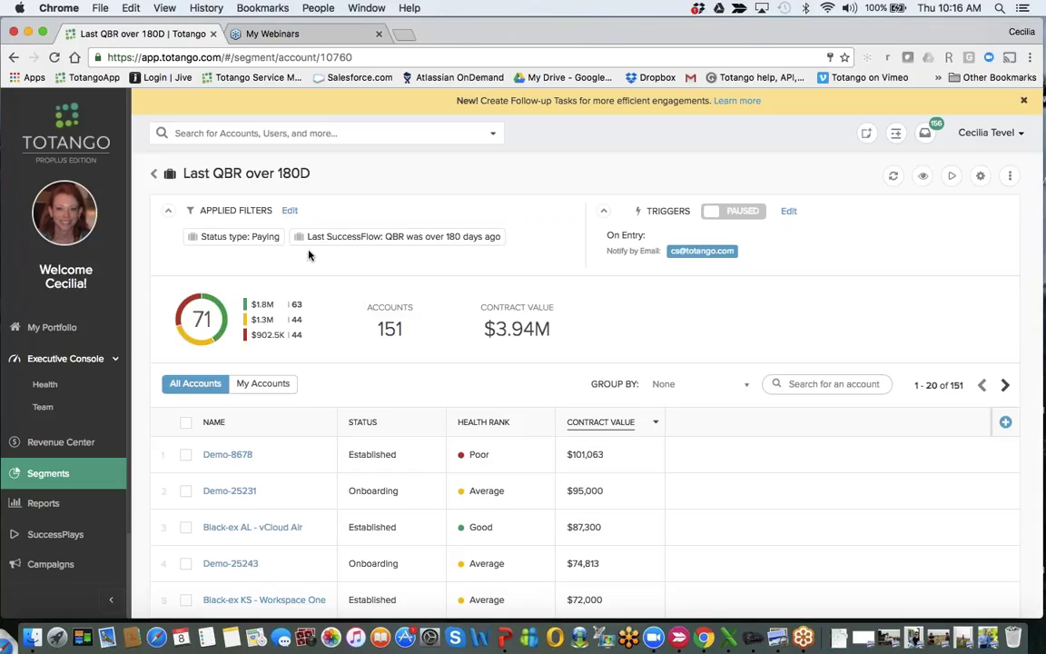
{"action": "left_click", "coordinate": [153, 172]}
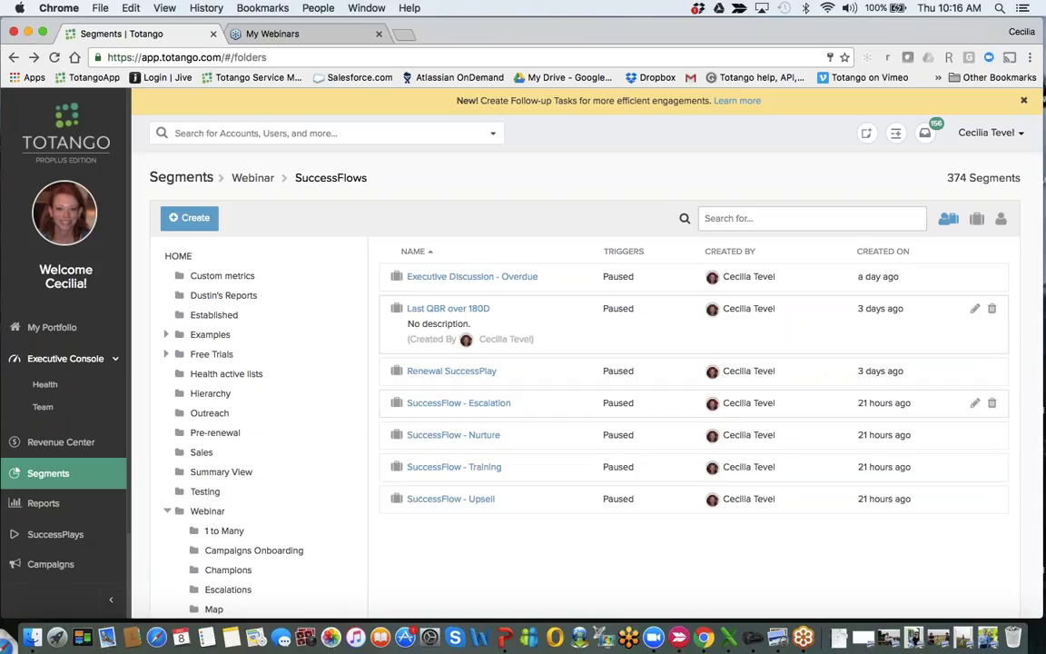
{"action": "left_click", "coordinate": [459, 405]}
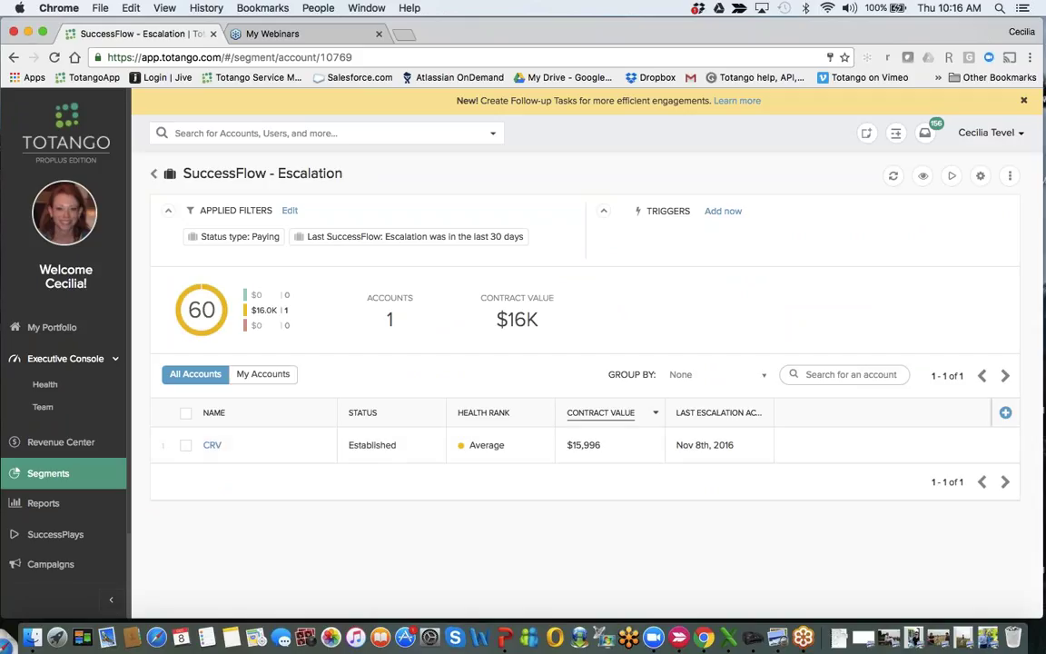
{"action": "left_click", "coordinate": [154, 174]}
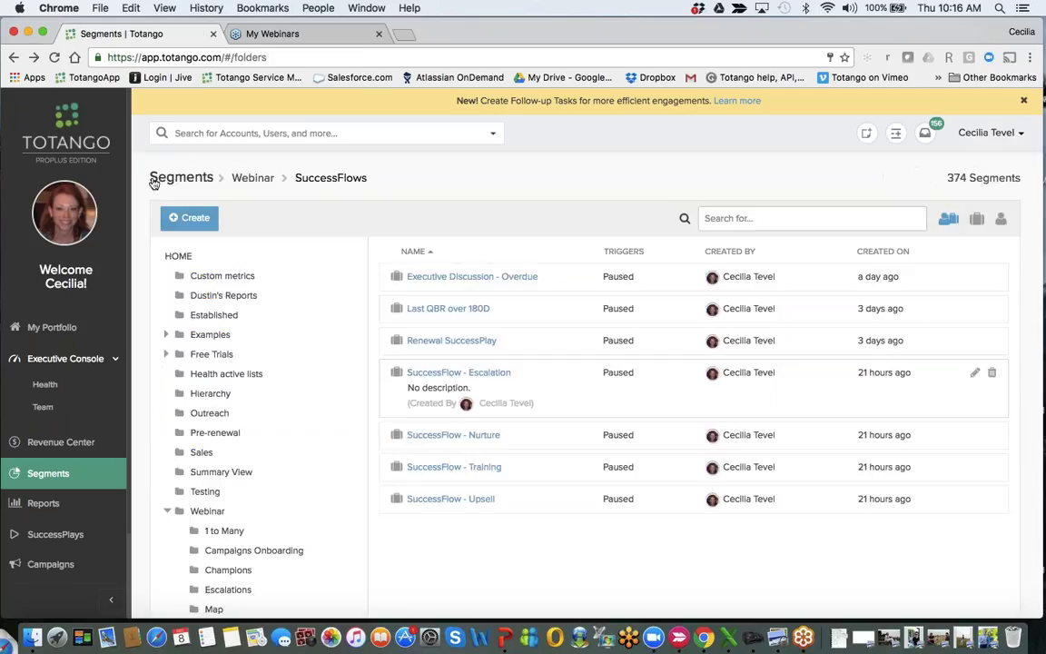
Inspect the SuccessFlow - Nurture, Training and Upsell segments in turn, then go to Reports.
{"action": "left_click", "coordinate": [455, 437]}
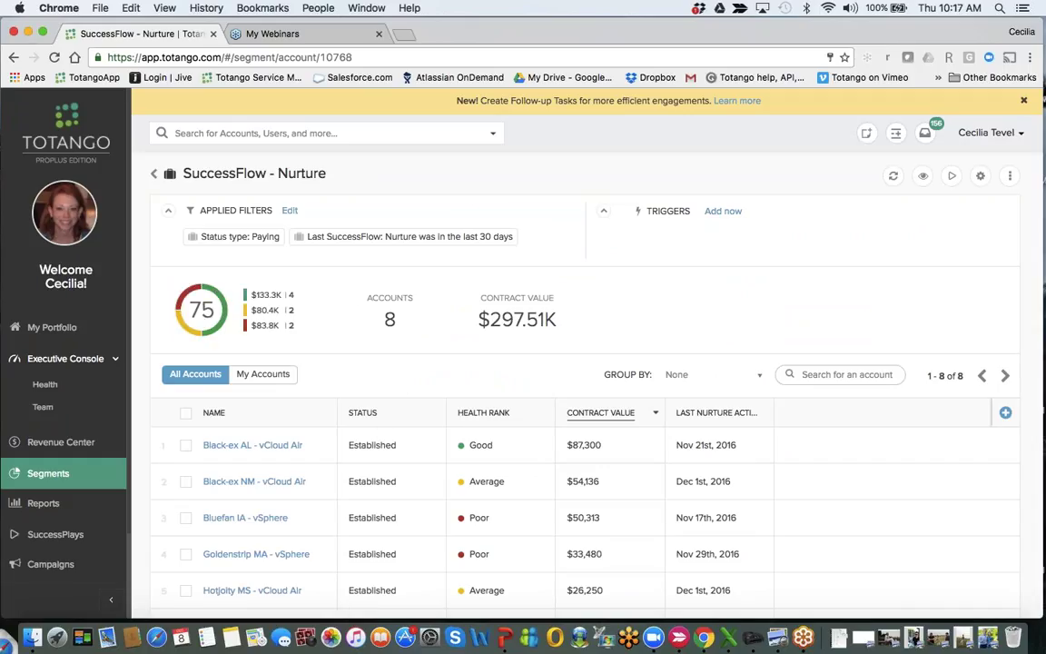
{"action": "left_click", "coordinate": [154, 173]}
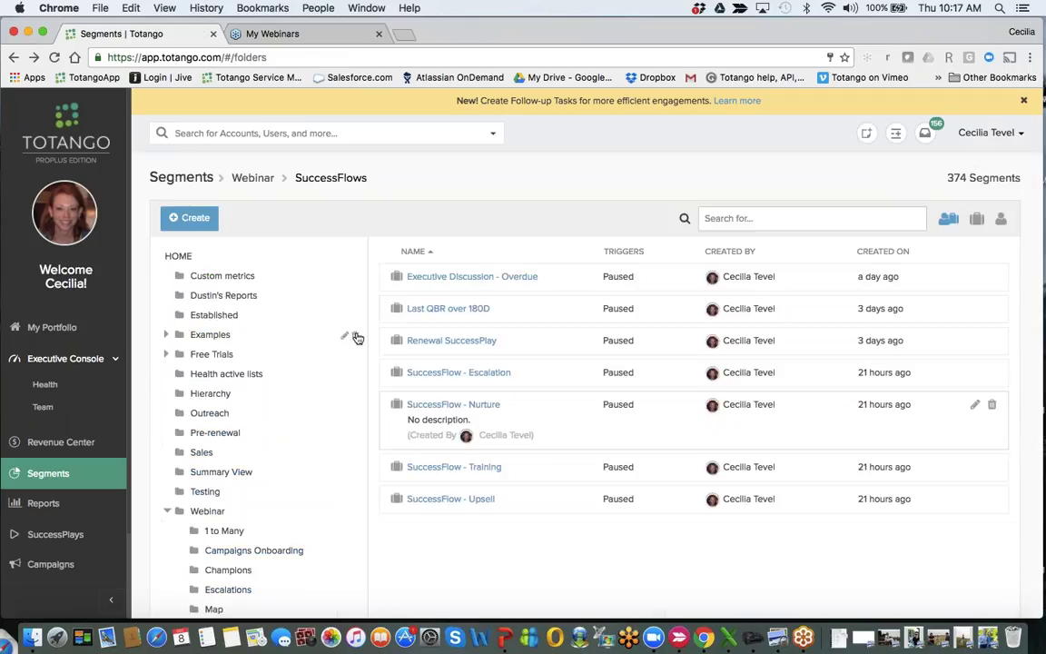
{"action": "left_click", "coordinate": [463, 468]}
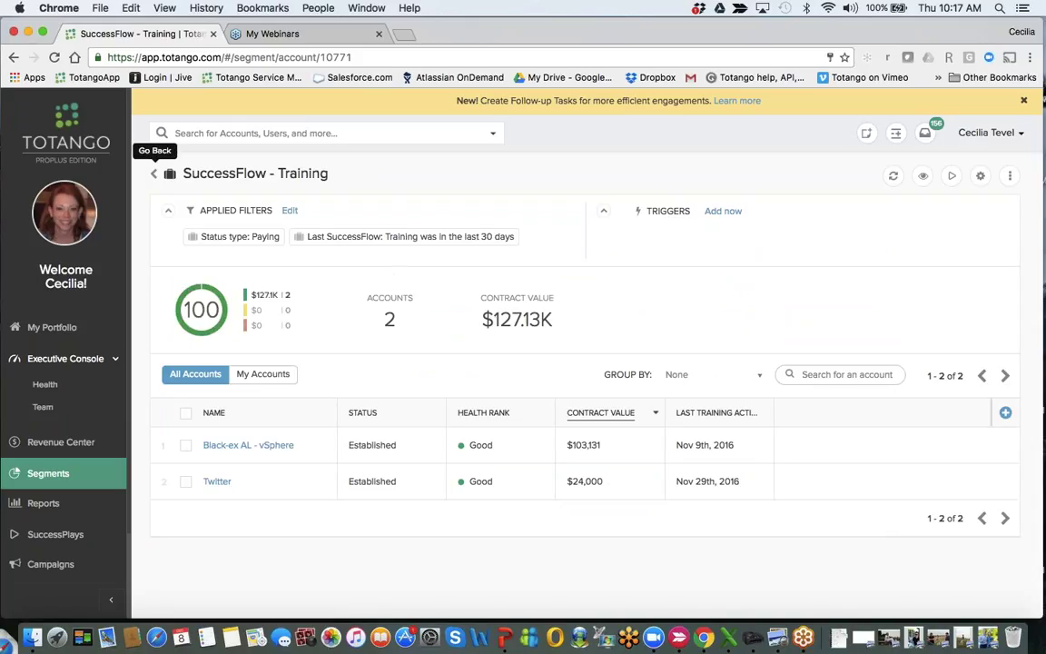
{"action": "left_click", "coordinate": [154, 175]}
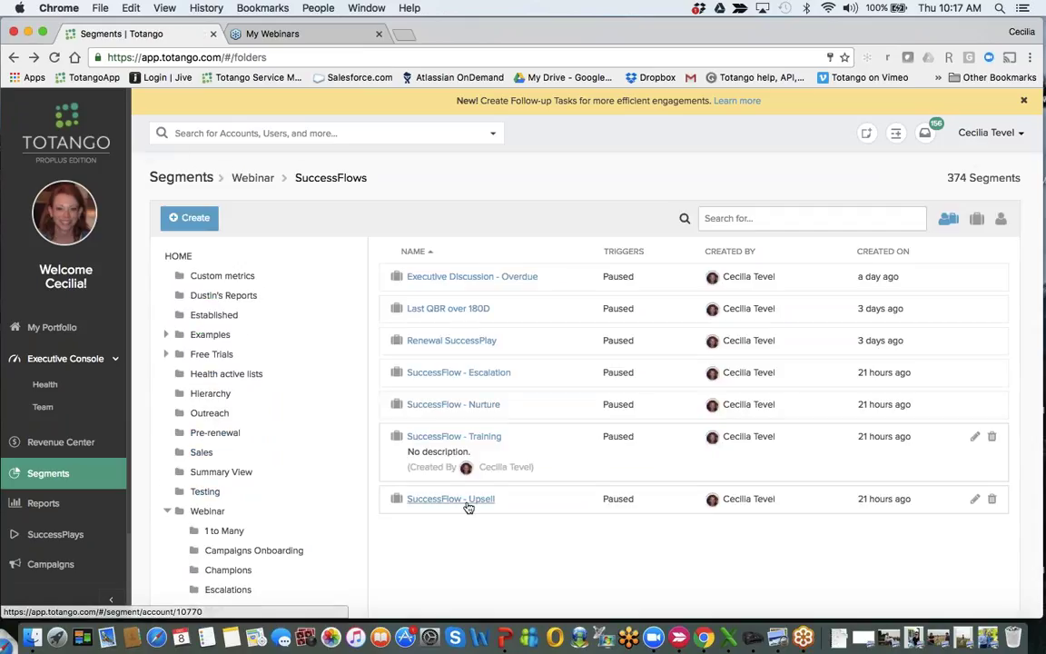
{"action": "left_click", "coordinate": [467, 504]}
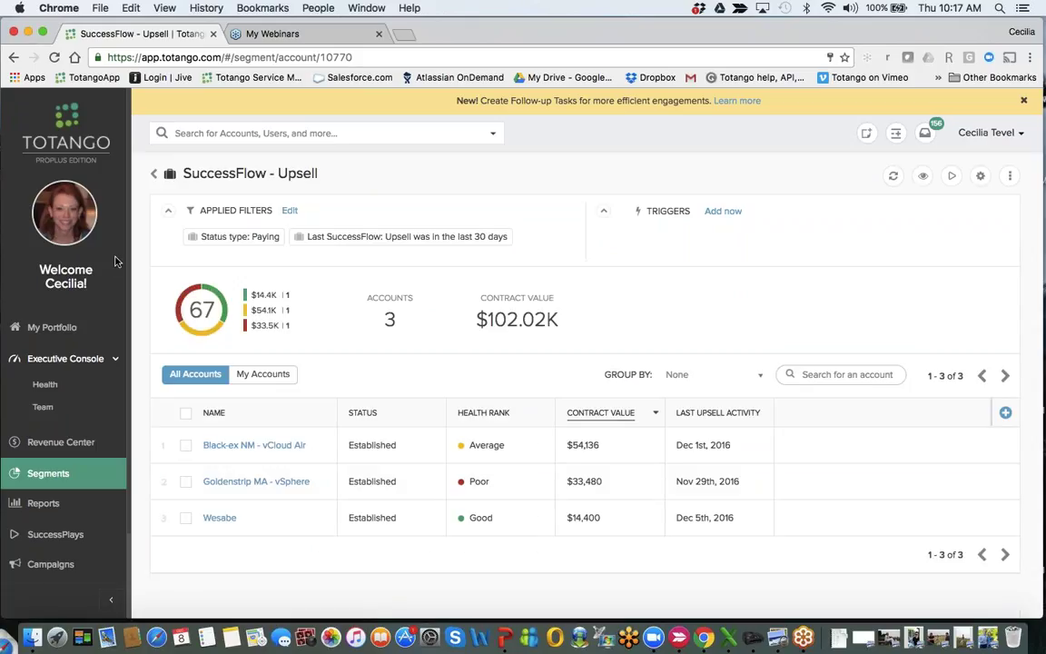
{"action": "left_click", "coordinate": [154, 177]}
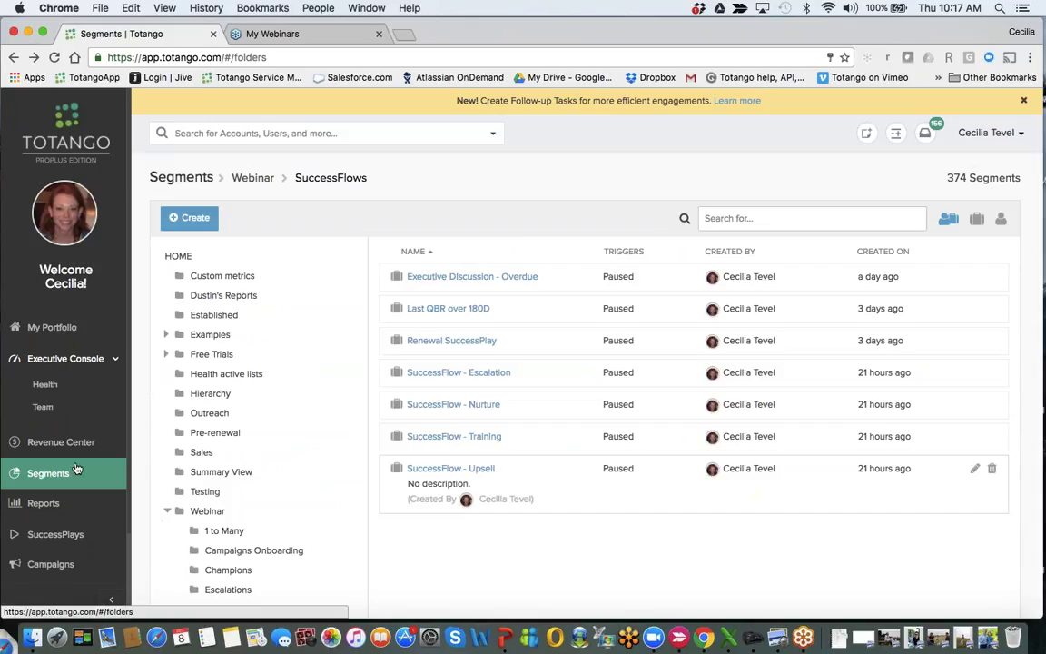
{"action": "scroll", "coordinate": [602, 467], "scroll_direction": "down", "scroll_amount": 1}
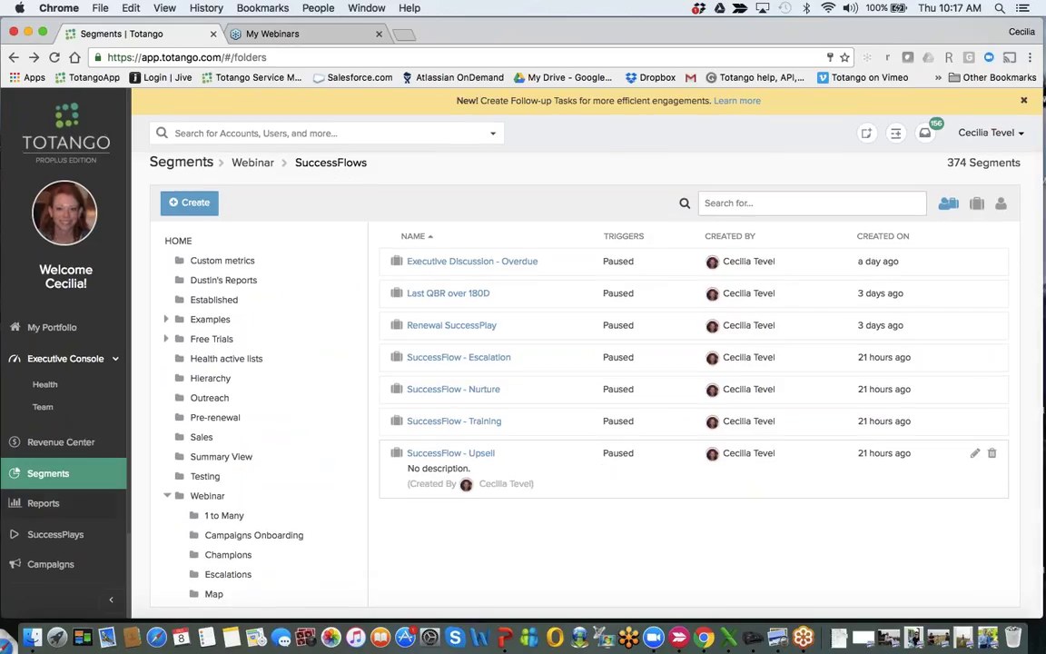
{"action": "left_click", "coordinate": [36, 507]}
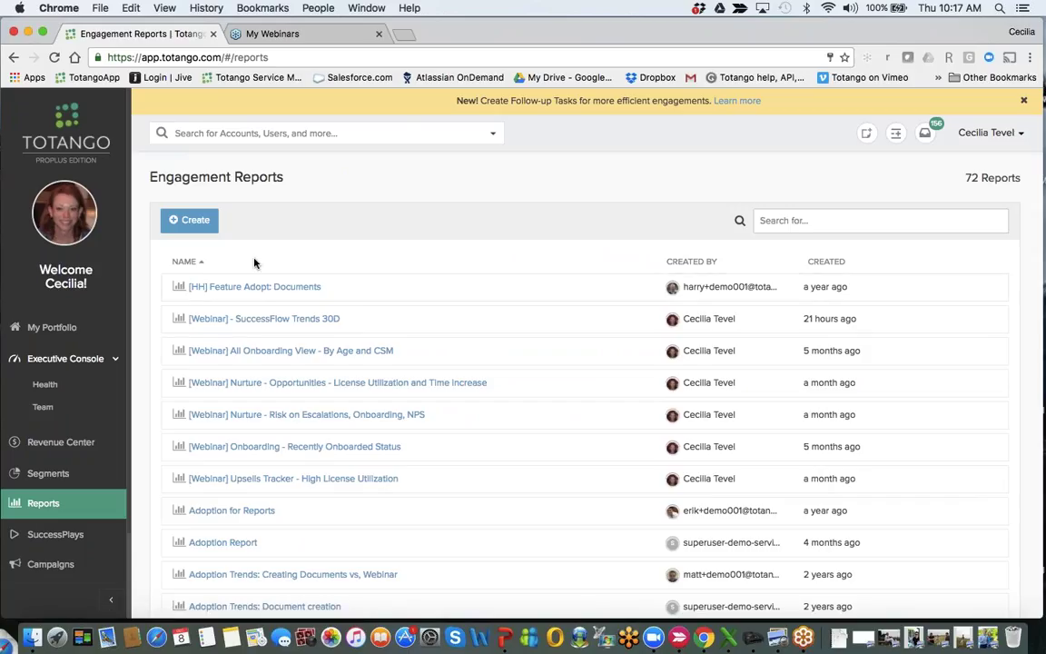
Create a new engagement report and filter its Add segments list by 'succ'.
{"action": "left_click", "coordinate": [190, 221]}
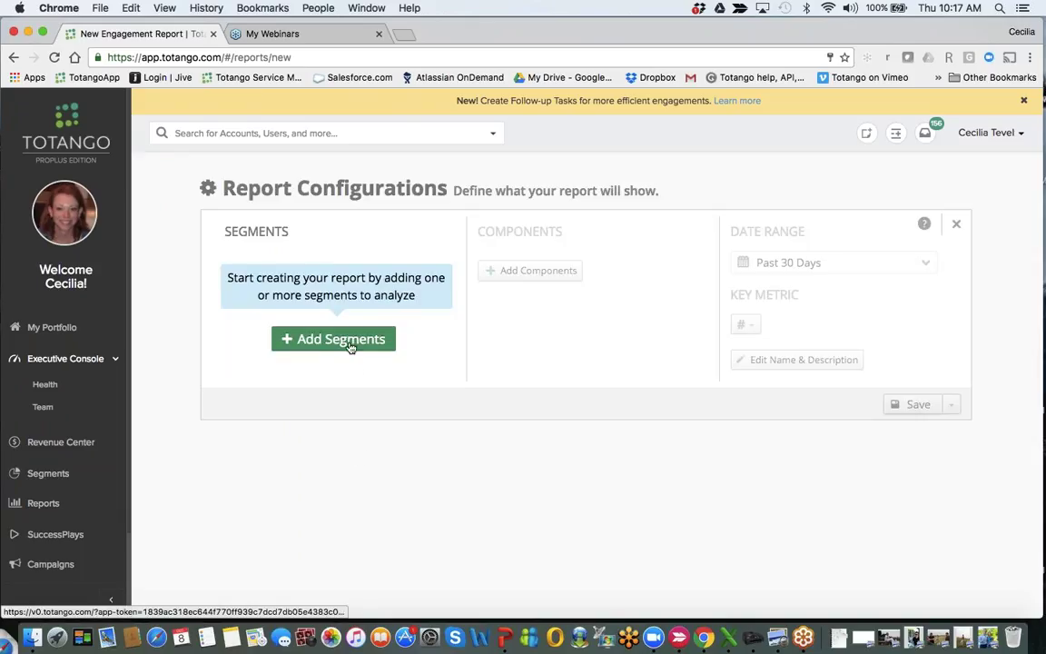
{"action": "left_click", "coordinate": [351, 348]}
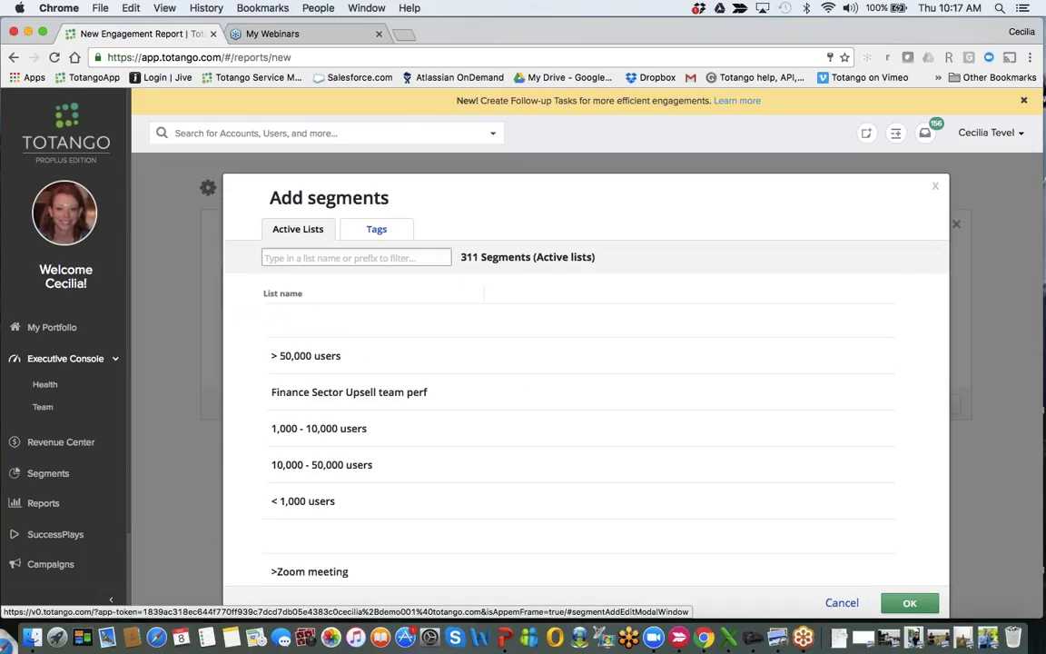
{"action": "left_click", "coordinate": [384, 258]}
{"action": "type", "text": "succ"}
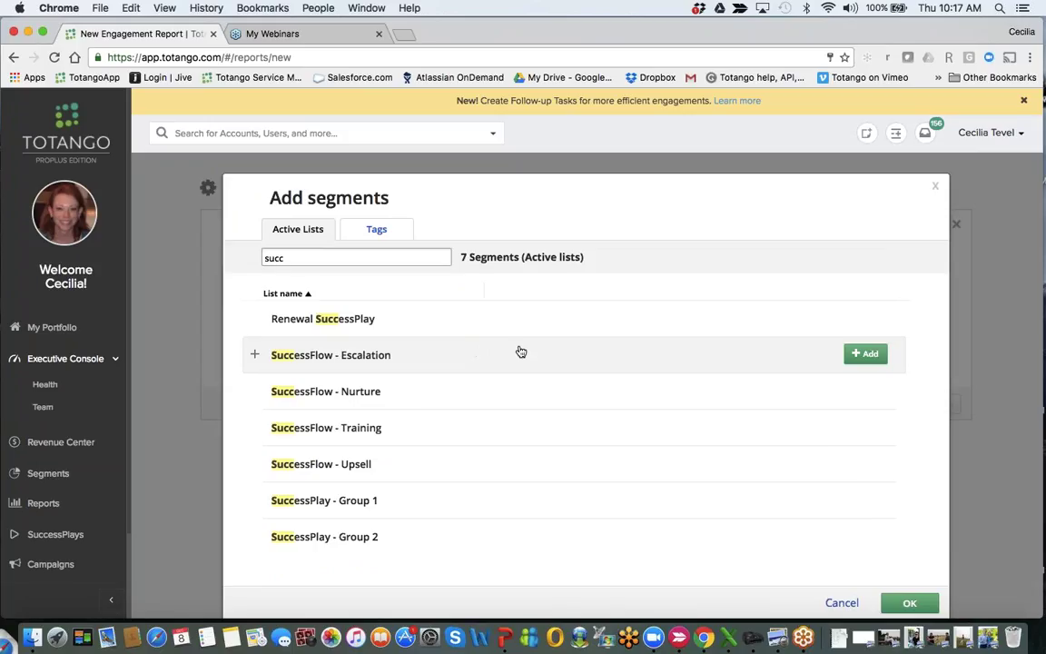
Add SuccessFlow - Escalation to the report, renamed to 'Escalation'.
{"action": "left_click", "coordinate": [867, 354]}
{"action": "left_click", "coordinate": [866, 354]}
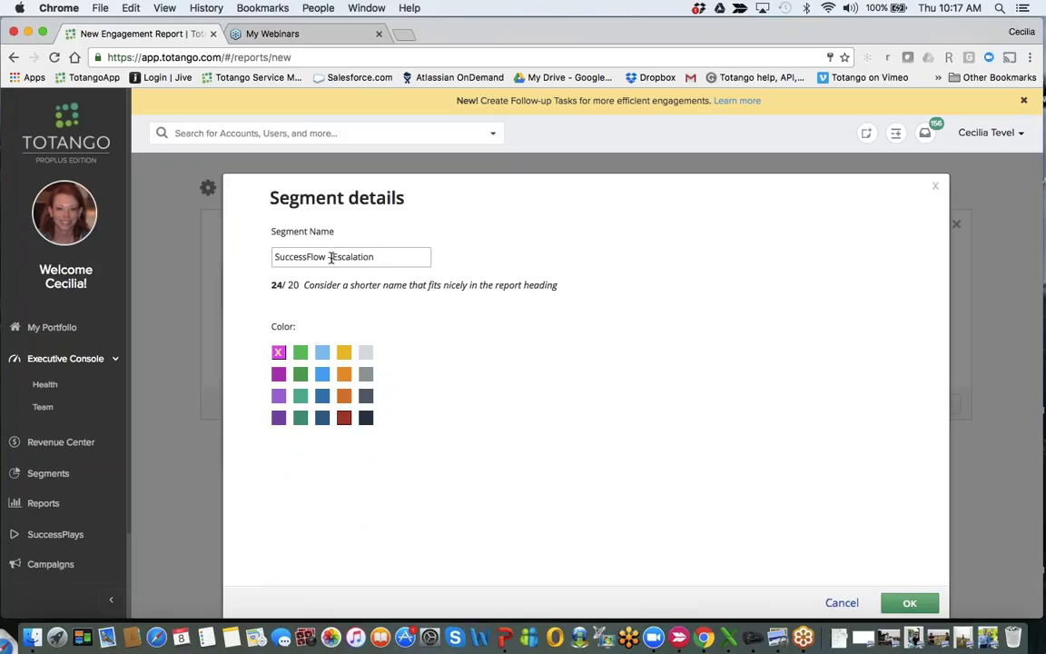
{"action": "left_click_drag", "start_coordinate": [333, 256], "coordinate": [267, 262]}
{"action": "key", "text": "shift+End"}
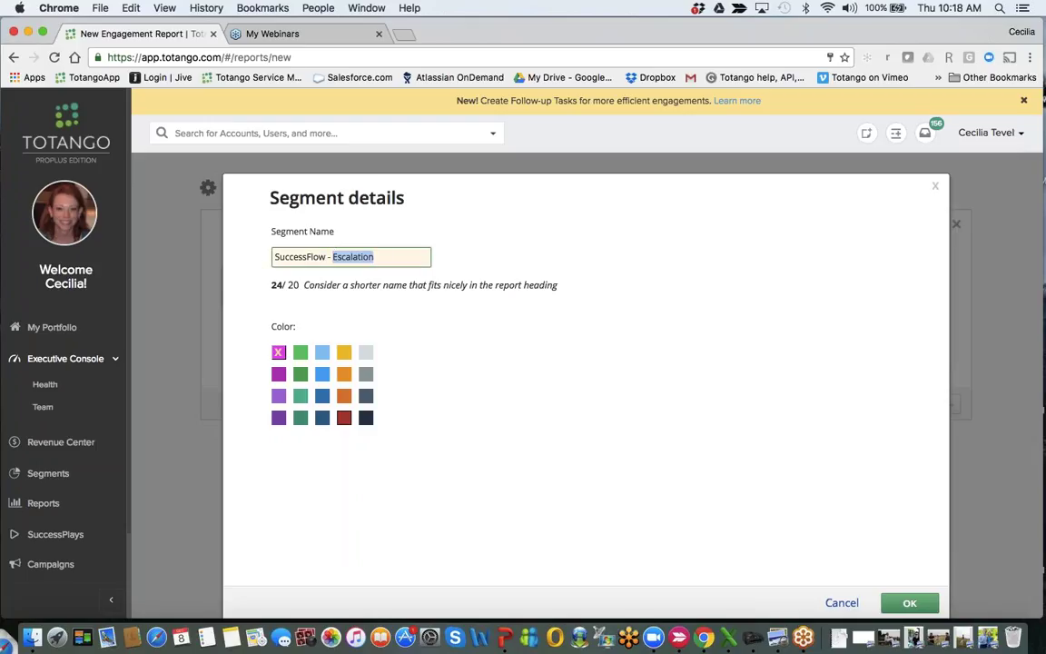
{"action": "left_click_drag", "start_coordinate": [333, 256], "coordinate": [244, 255]}
{"action": "key", "text": "BackSpace"}
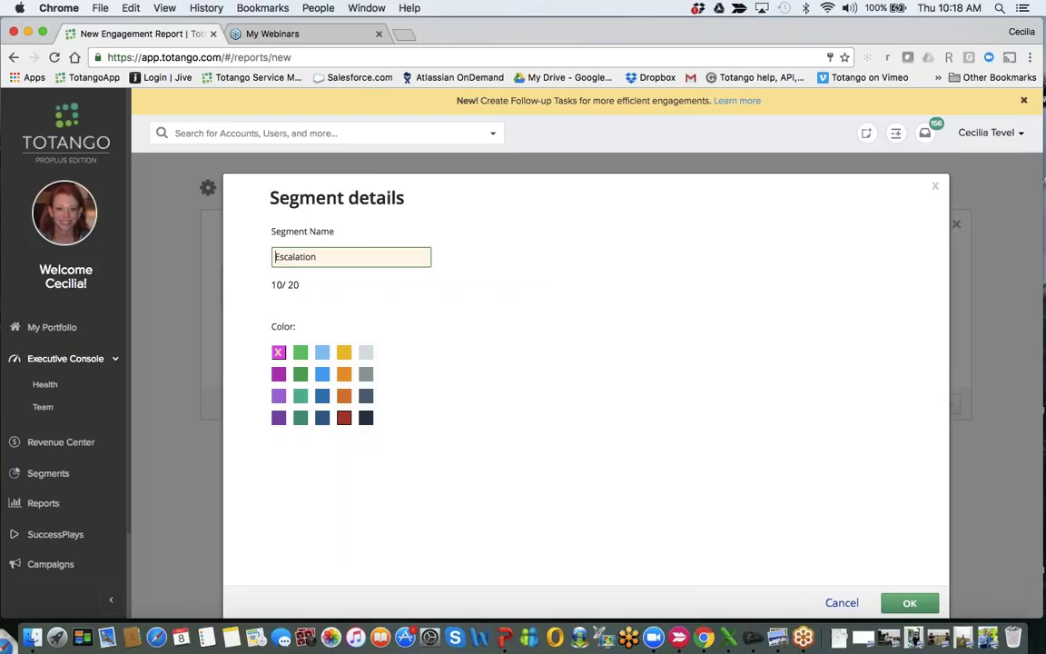
{"action": "key", "text": "Return"}
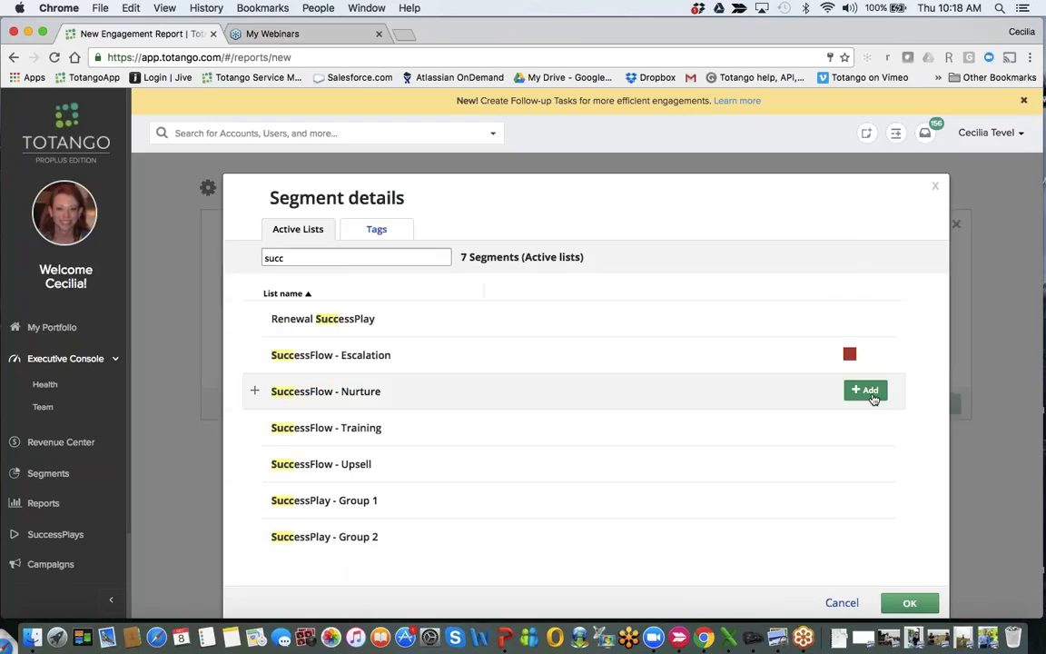
Add SuccessFlow - Nurture, renamed to 'Nurture' with a green colour.
{"action": "left_click", "coordinate": [875, 398]}
{"action": "left_click", "coordinate": [864, 391]}
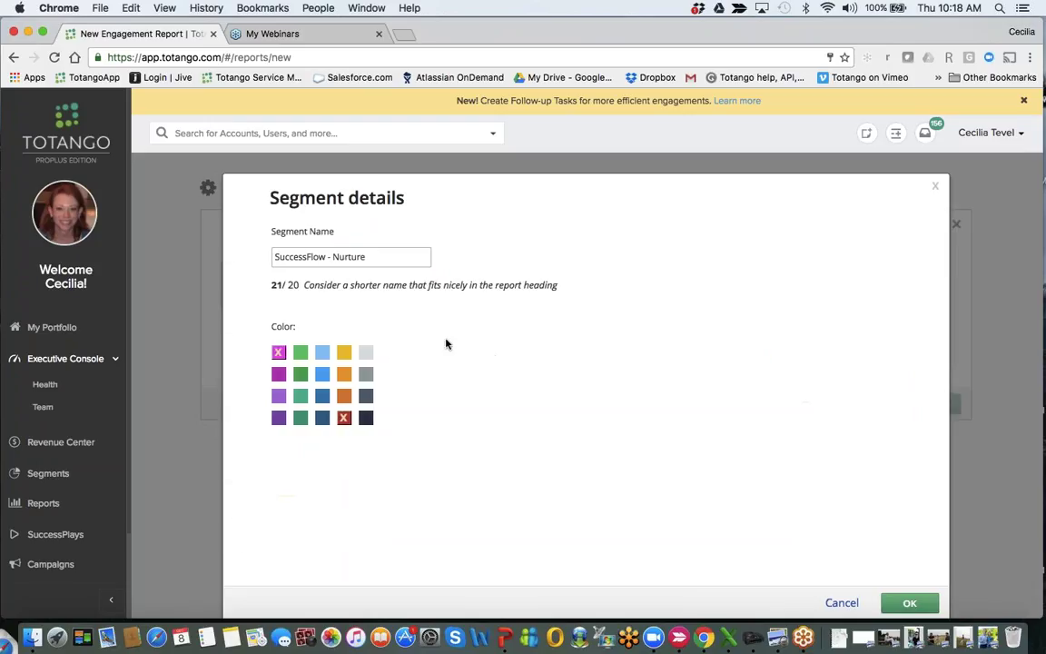
{"action": "left_click_drag", "start_coordinate": [331, 257], "coordinate": [252, 259]}
{"action": "key", "text": "BackSpace"}
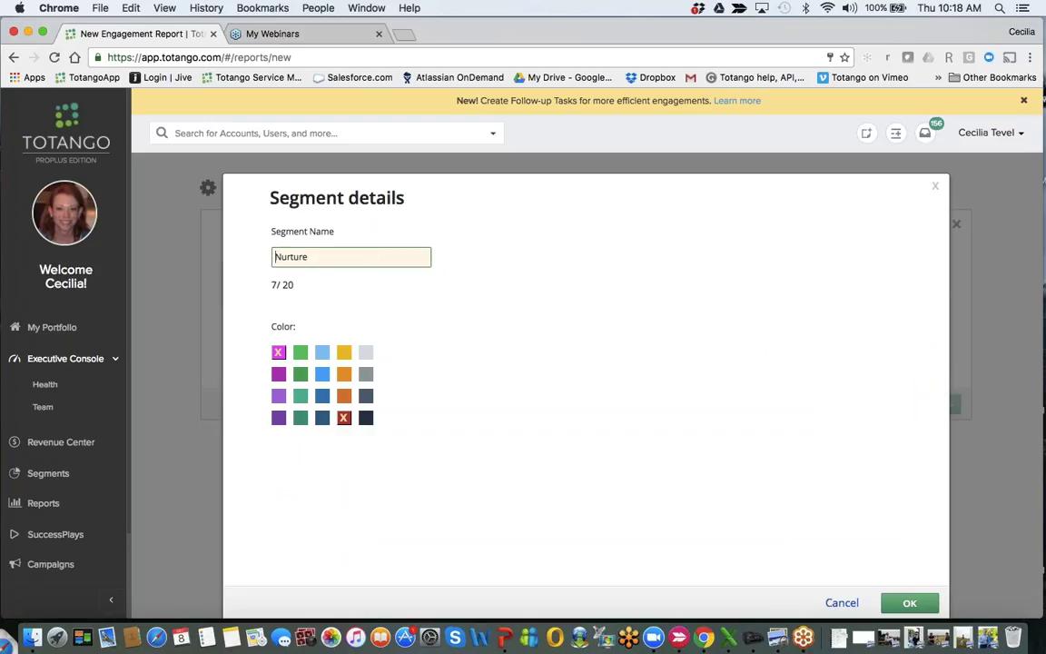
{"action": "left_click", "coordinate": [301, 352]}
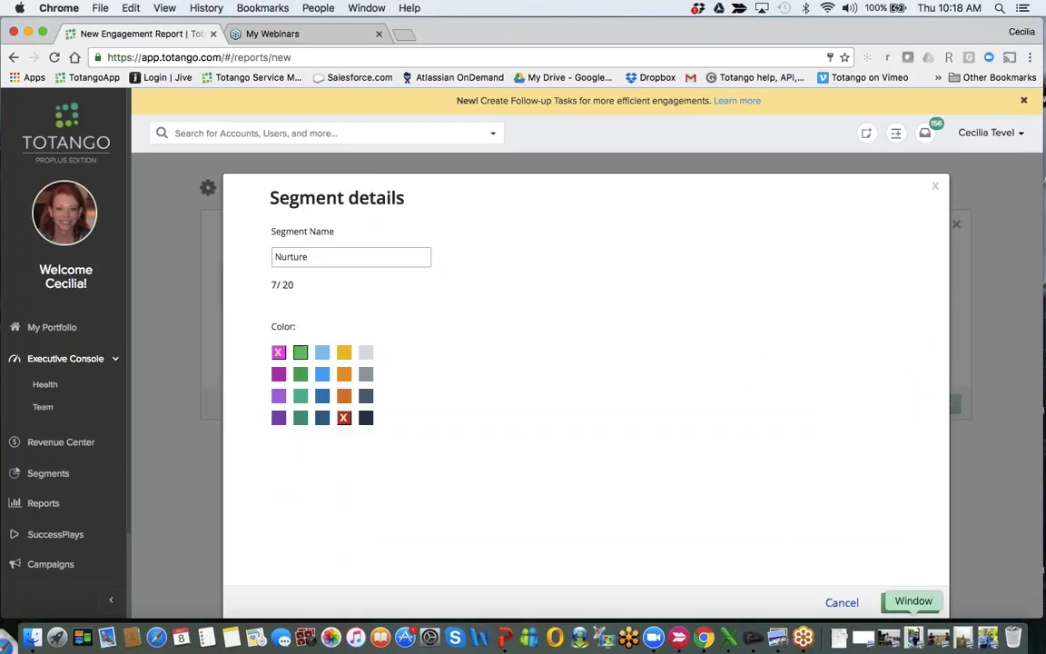
{"action": "left_click", "coordinate": [910, 603]}
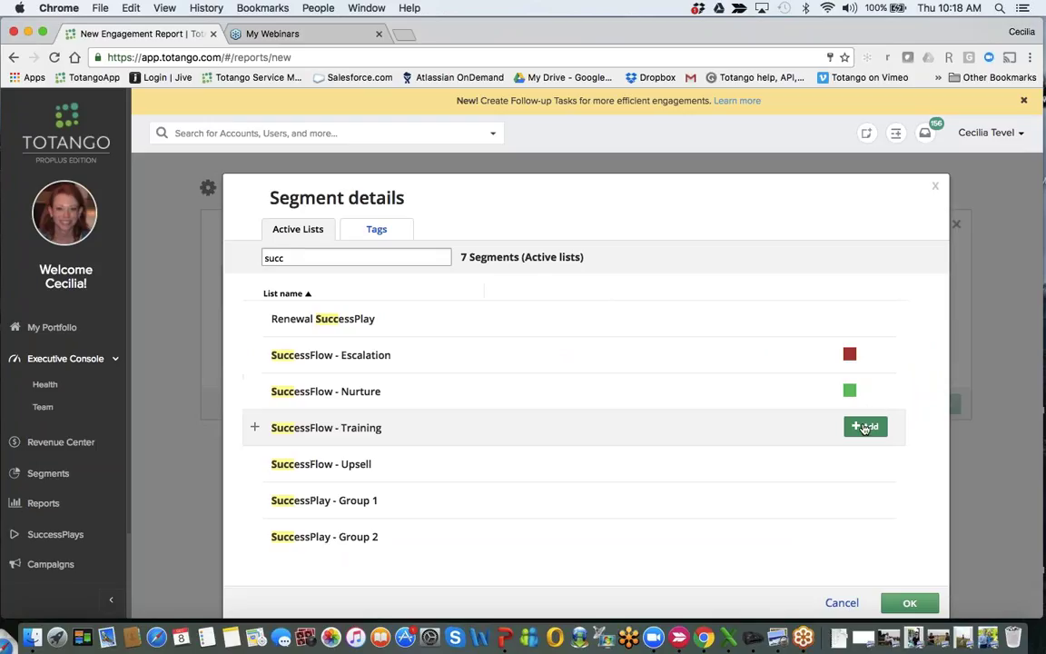
Add SuccessFlow - Training, renamed to 'Training'.
{"action": "left_click", "coordinate": [864, 429]}
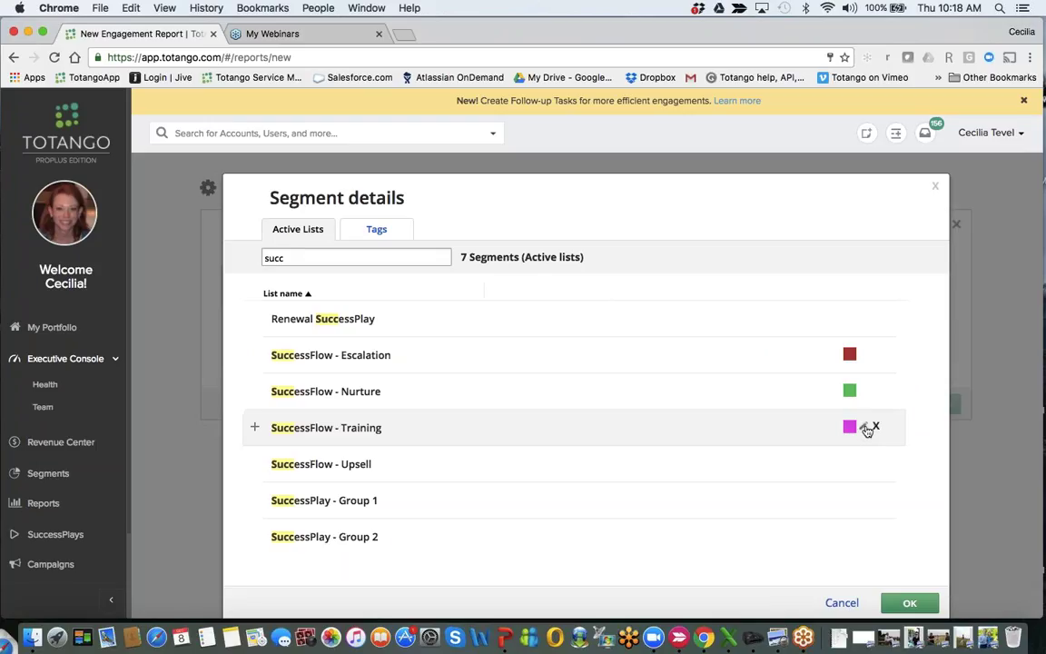
{"action": "left_click", "coordinate": [865, 428]}
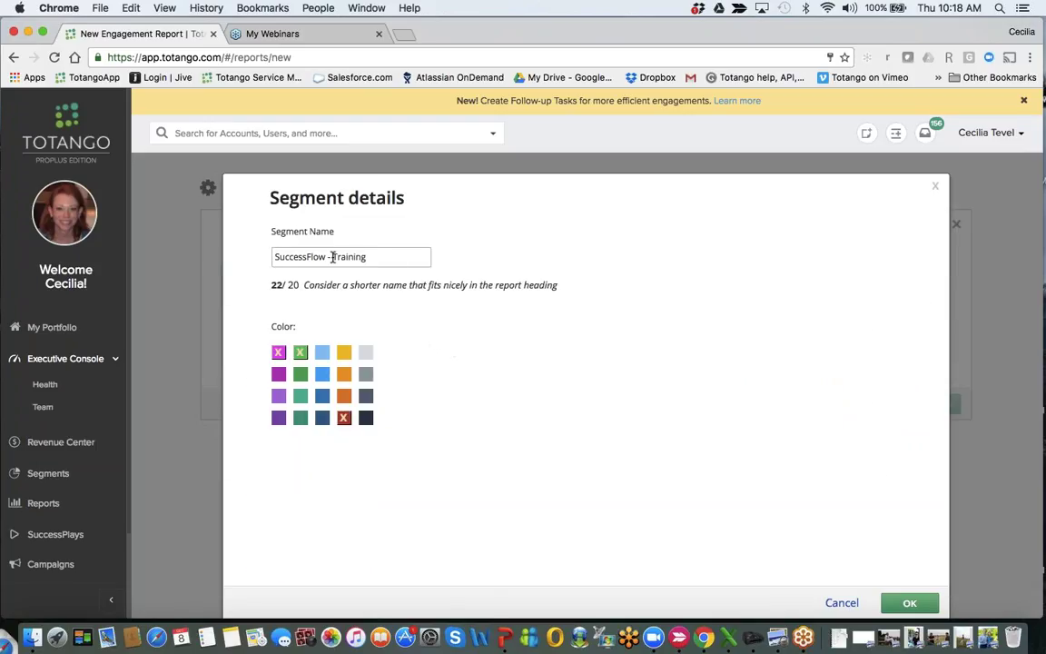
{"action": "left_click_drag", "start_coordinate": [331, 257], "coordinate": [237, 258]}
{"action": "key", "text": "BackSpace"}
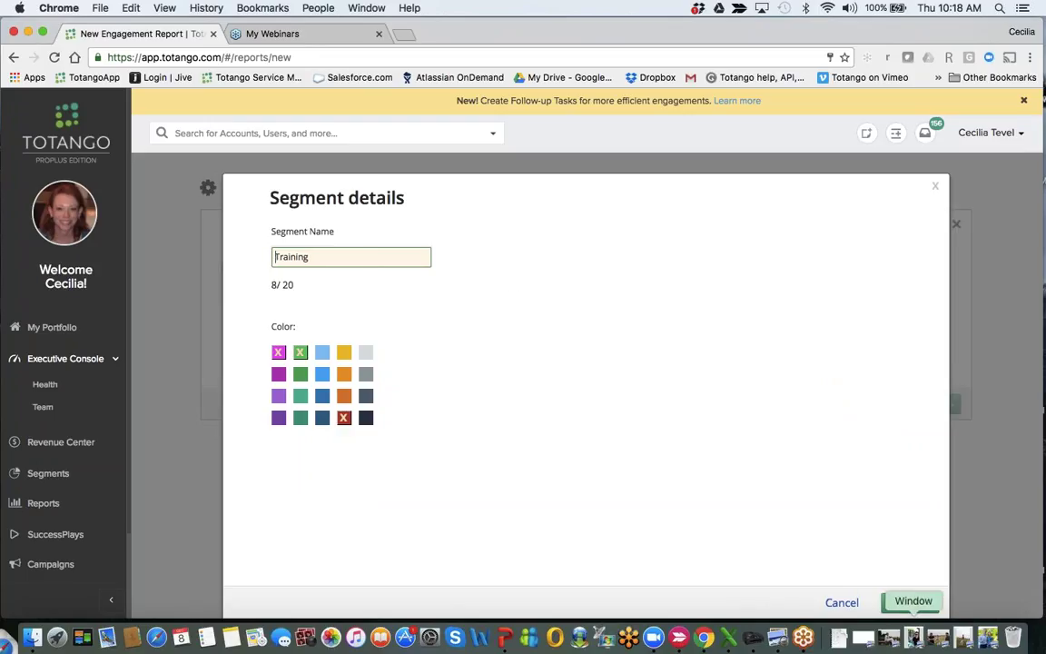
{"action": "left_click", "coordinate": [908, 603]}
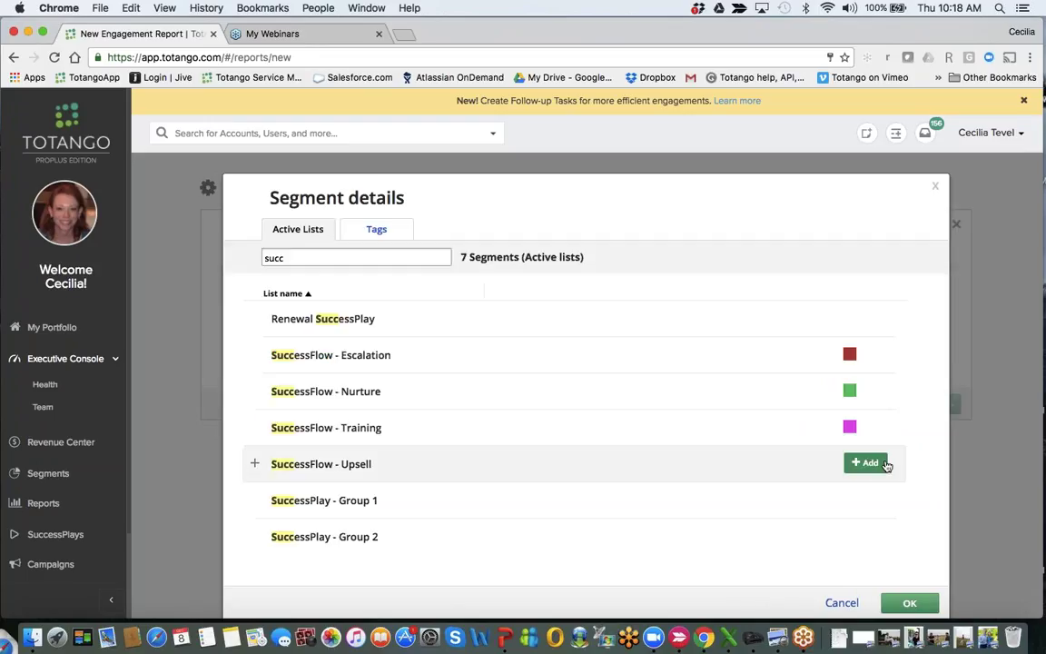
Add SuccessFlow - Upsell, renamed to 'Upsell' in dark blue, and confirm the four segments.
{"action": "left_click", "coordinate": [866, 463]}
{"action": "left_click", "coordinate": [842, 492]}
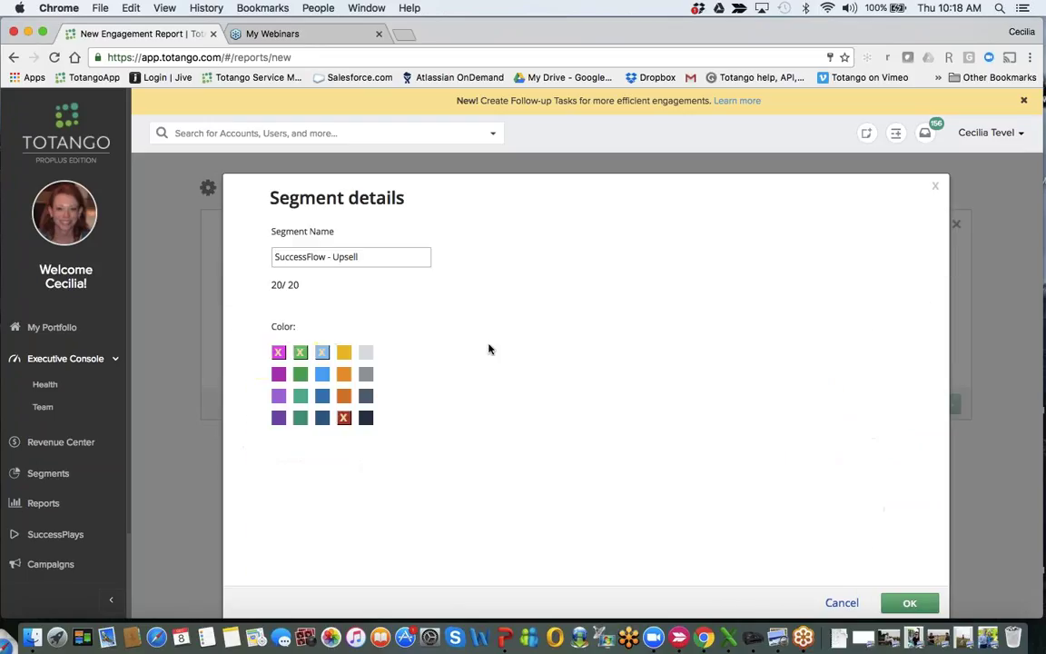
{"action": "left_click_drag", "start_coordinate": [328, 257], "coordinate": [234, 257]}
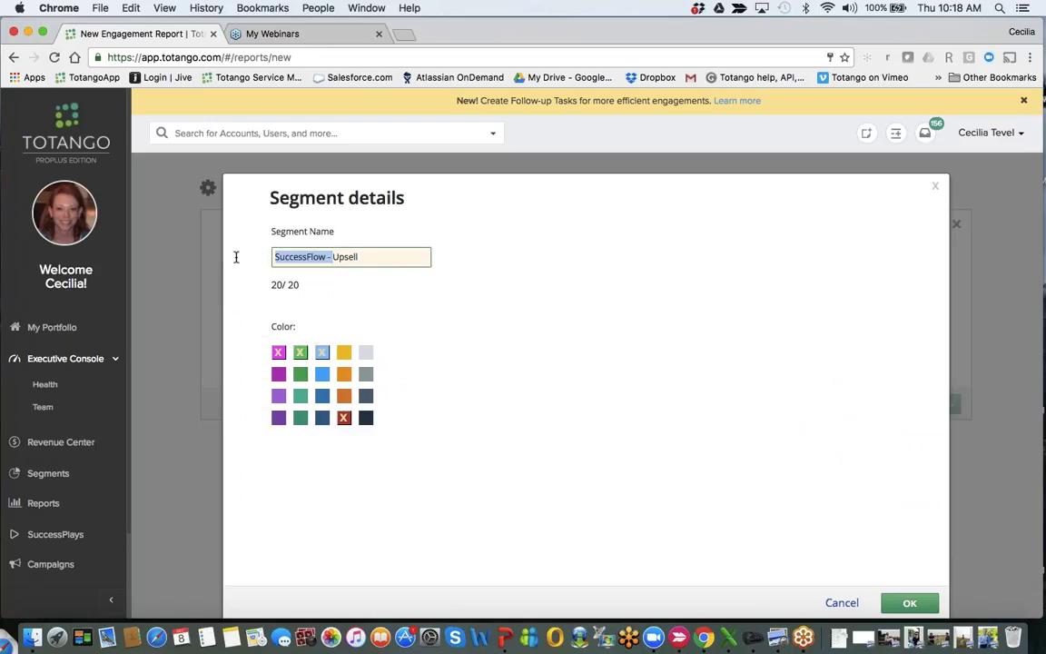
{"action": "key", "text": "BackSpace"}
{"action": "left_click", "coordinate": [322, 419]}
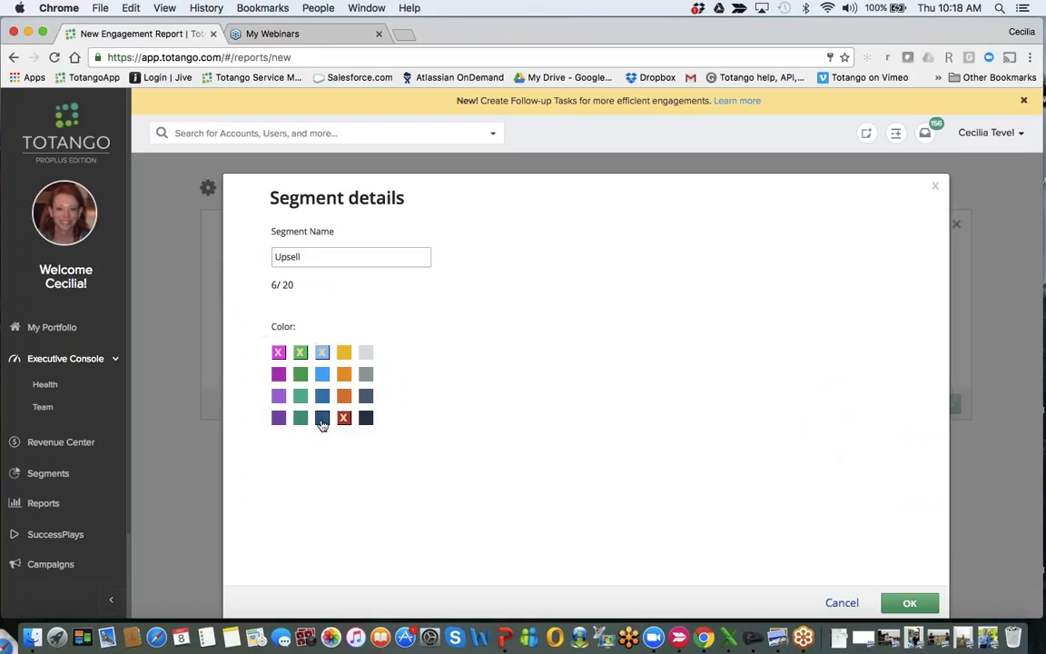
{"action": "left_click", "coordinate": [908, 603]}
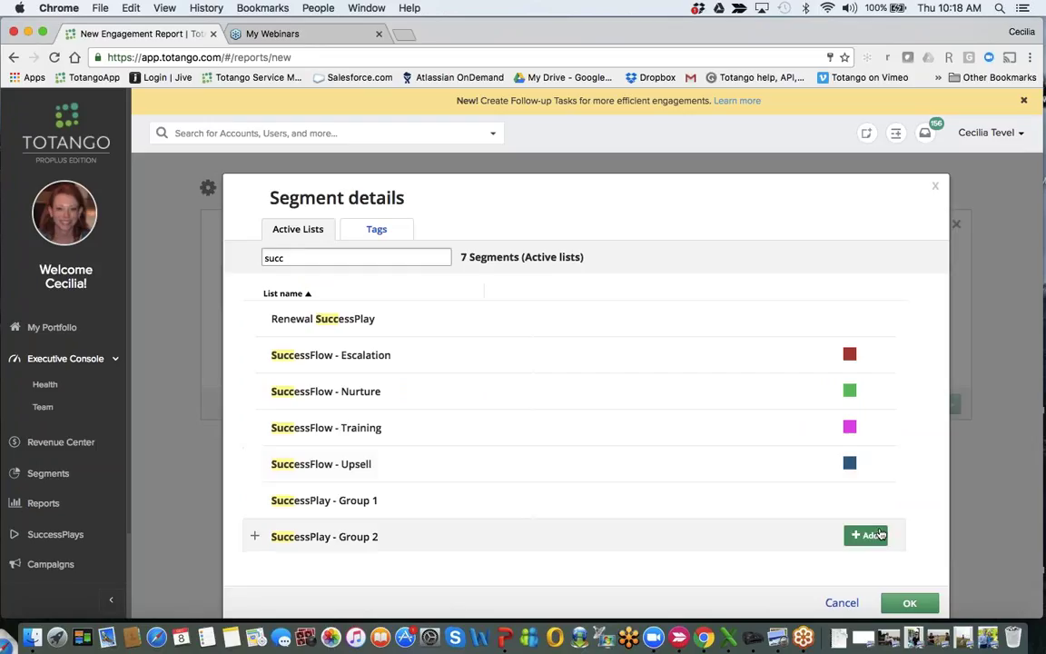
{"action": "left_click", "coordinate": [909, 603]}
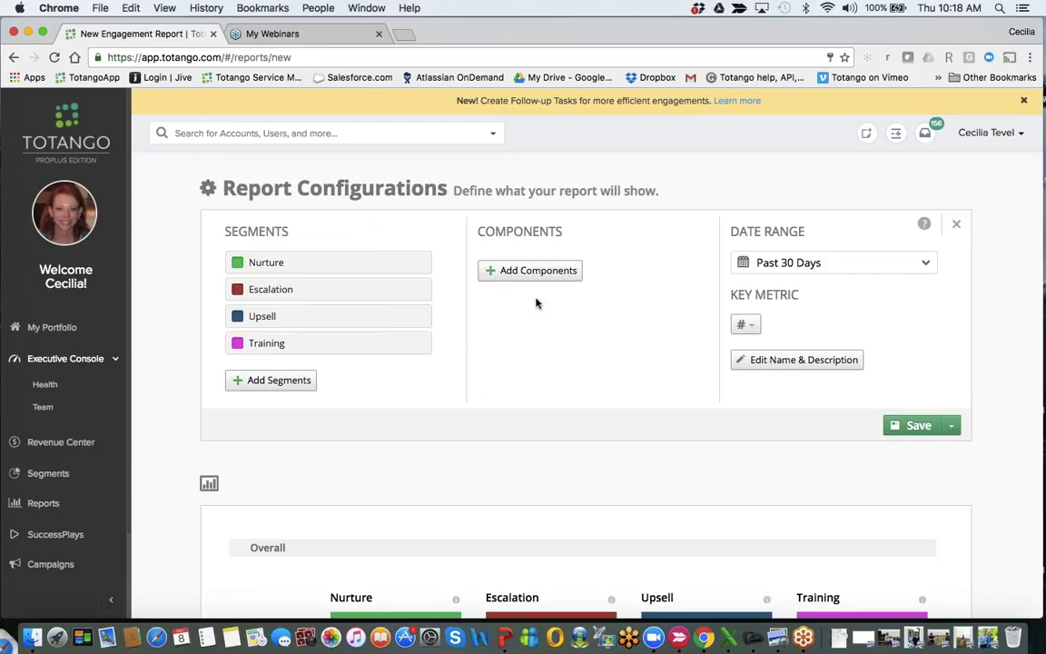
Add Success Manager as a report component, found by filtering attributes with 'succ'.
{"action": "left_click", "coordinate": [535, 272]}
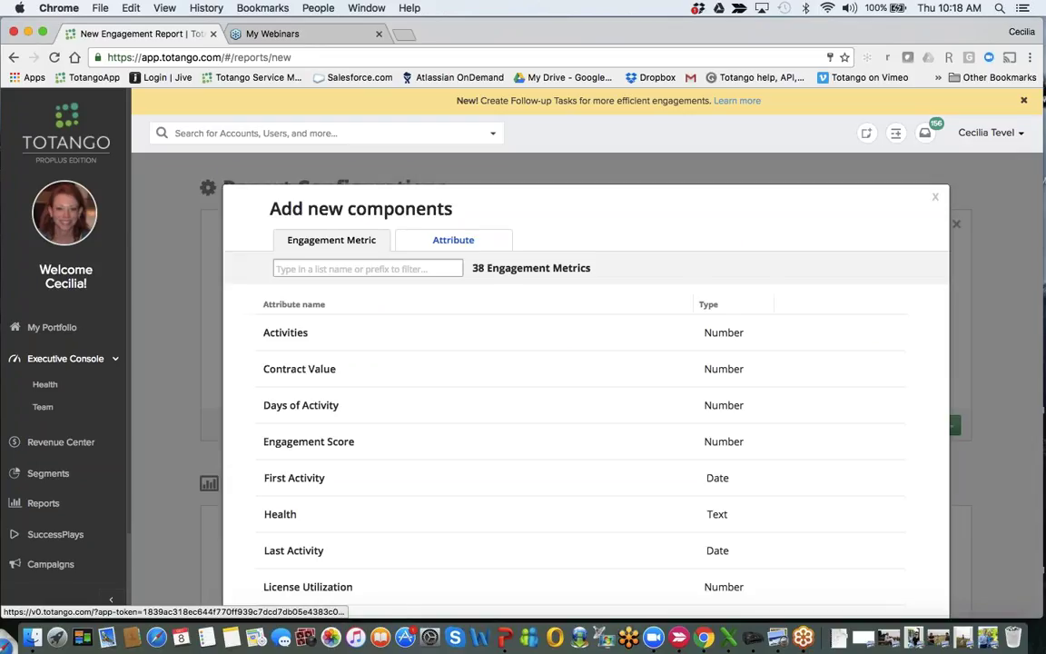
{"action": "left_click", "coordinate": [441, 227]}
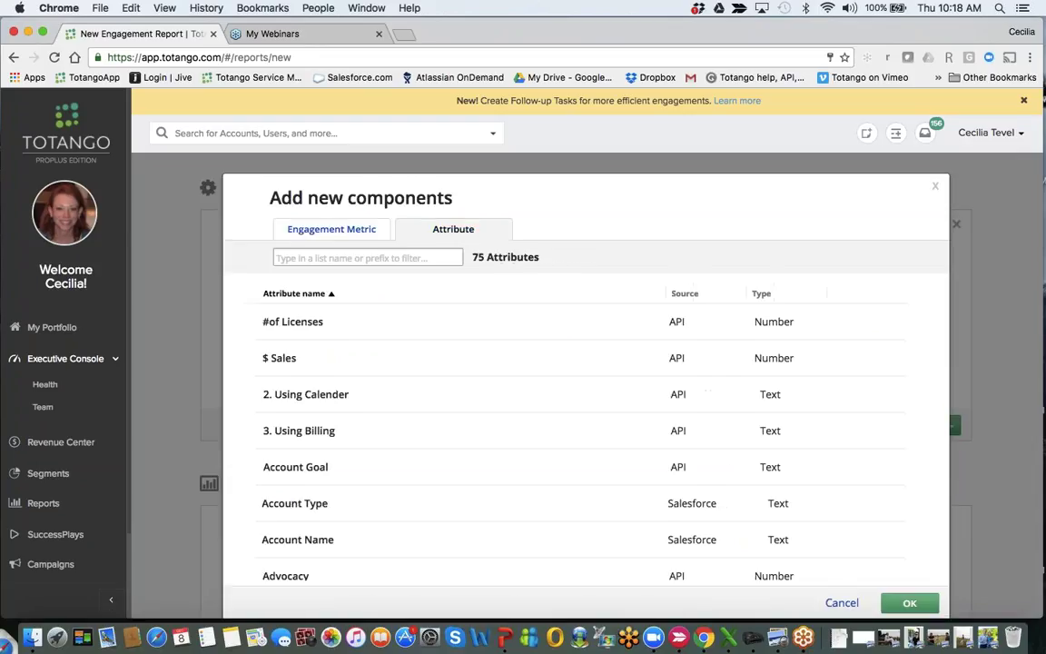
{"action": "left_click", "coordinate": [427, 257]}
{"action": "type", "text": "succ"}
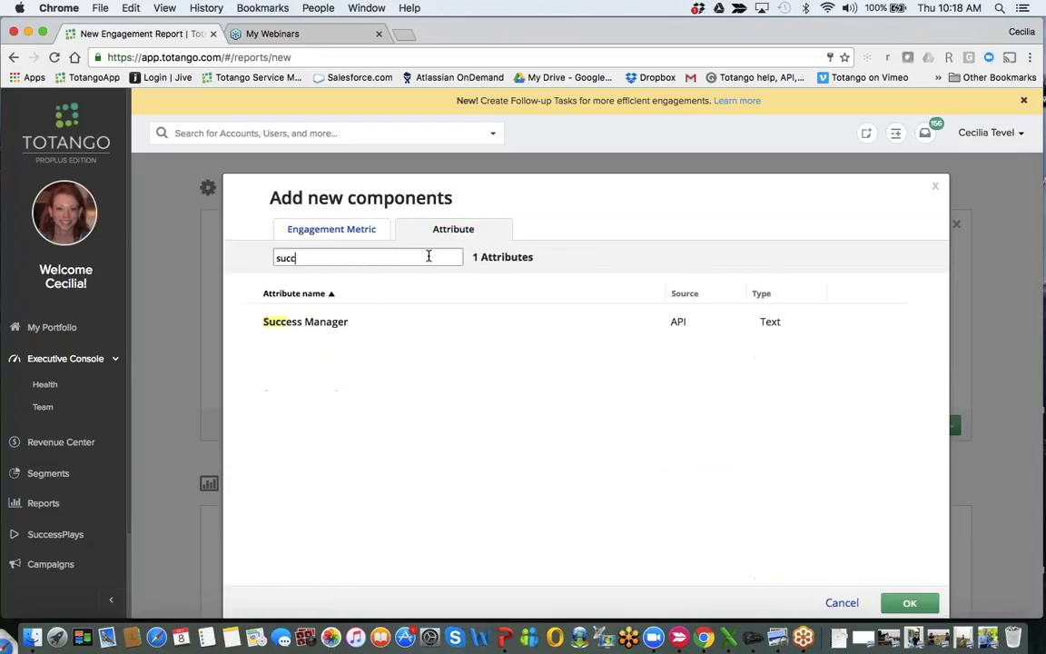
{"action": "left_click", "coordinate": [878, 323]}
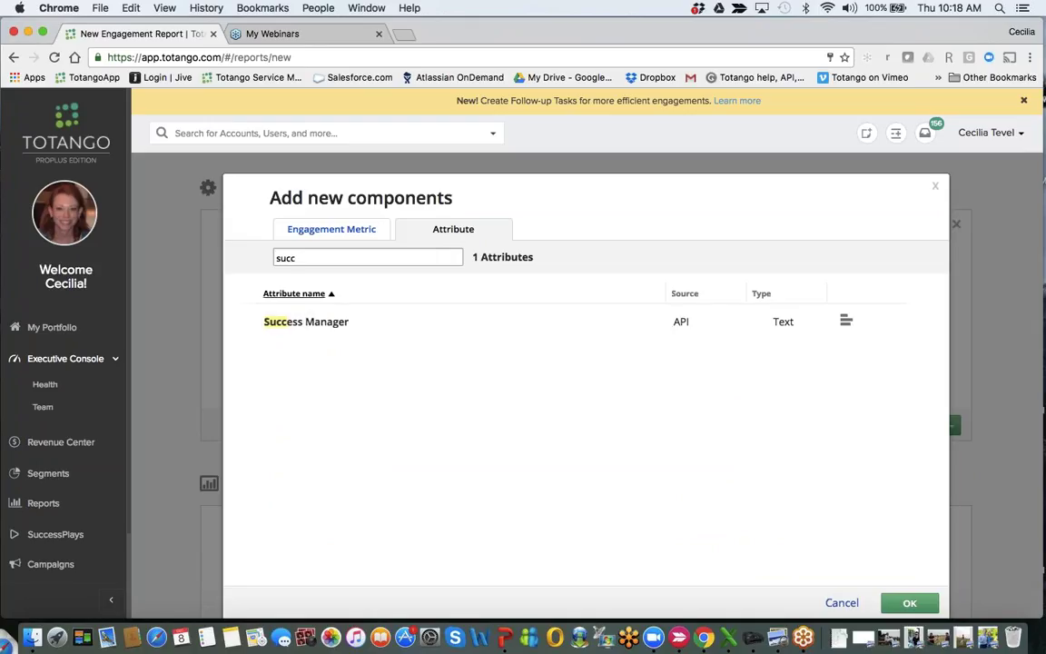
Add Contract Value as a component, filtering the attributes with 'contra'.
{"action": "left_click_drag", "start_coordinate": [300, 257], "coordinate": [228, 257]}
{"action": "type", "text": "con"}
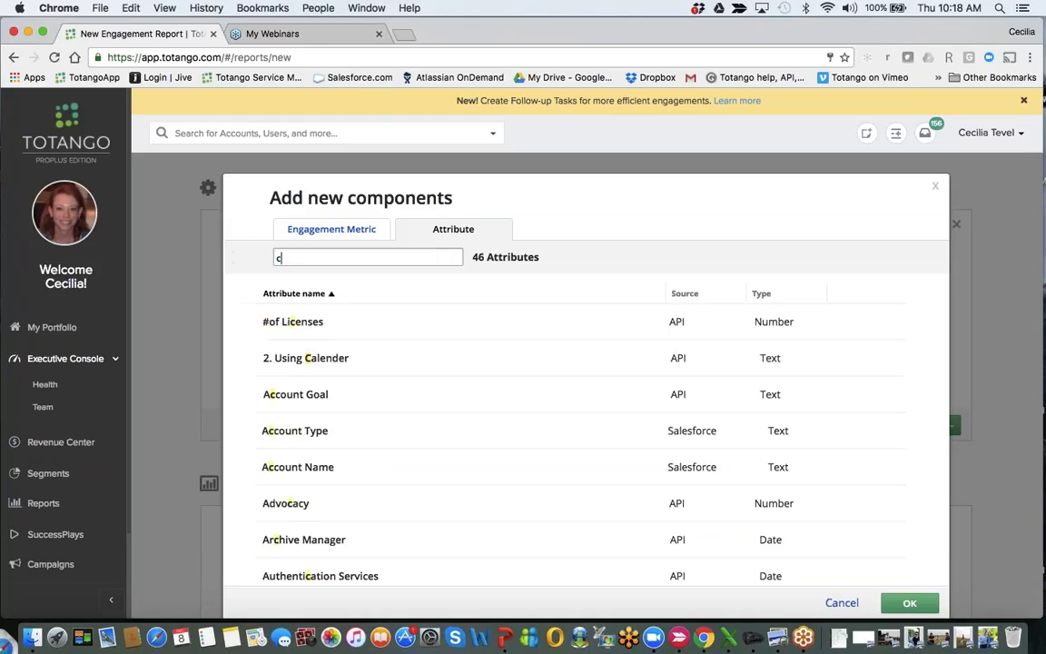
{"action": "type", "text": "tra"}
{"action": "mouse_move", "coordinate": [715, 401]}
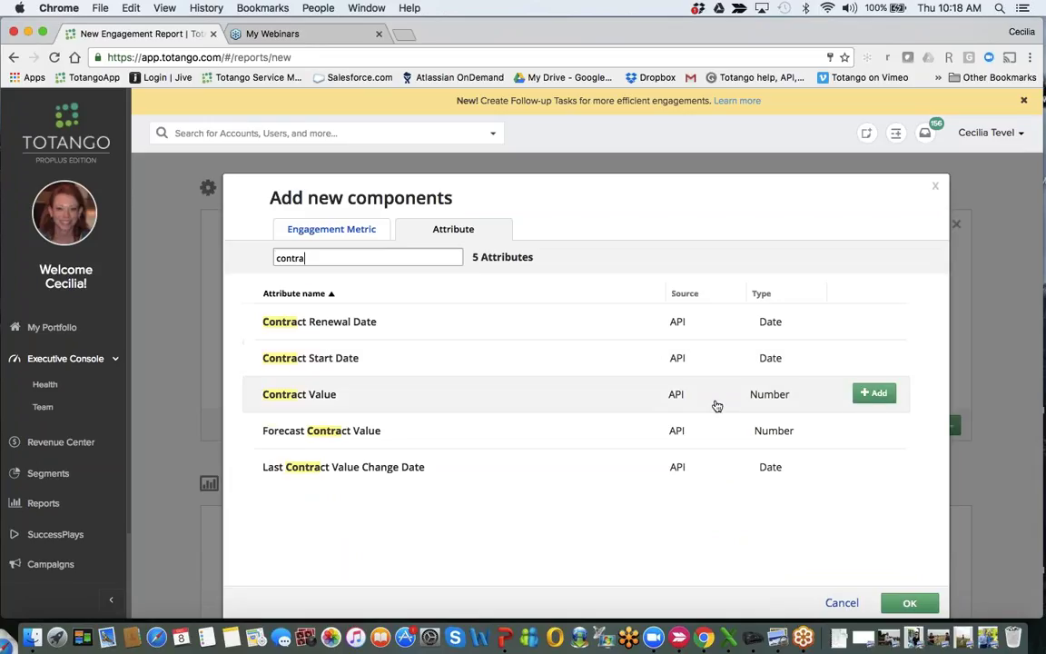
{"action": "left_click", "coordinate": [872, 394]}
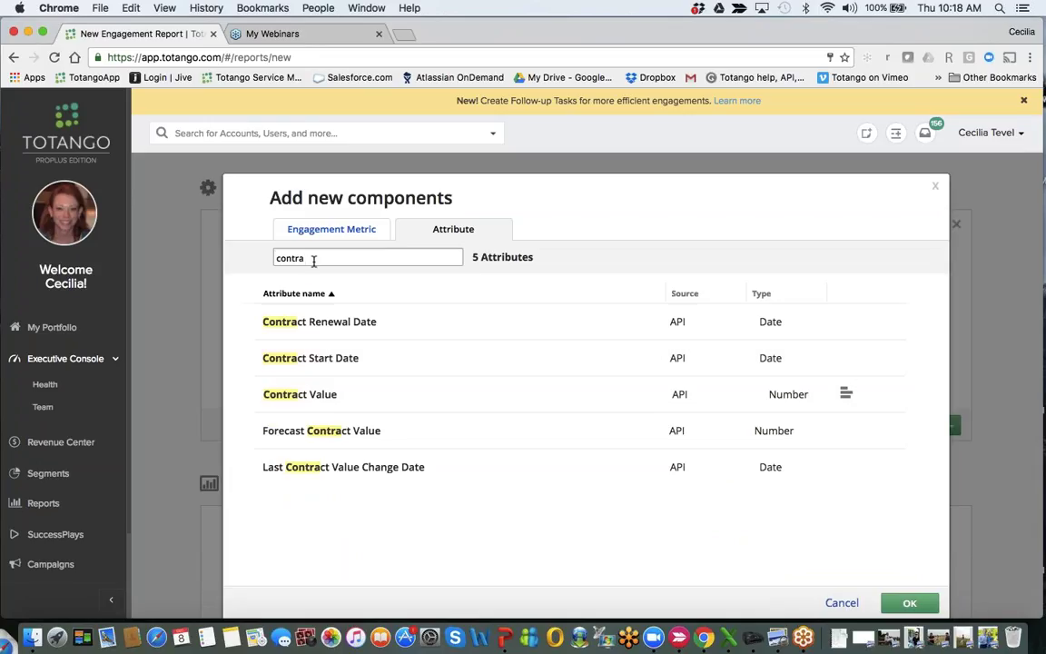
Add Account Type as a component via the 'acc' filter, then confirm the components.
{"action": "key", "text": "BackSpace"}
{"action": "key", "text": "BackSpace"}
{"action": "key", "text": "BackSpace"}
{"action": "key", "text": "BackSpace"}
{"action": "key", "text": "BackSpace"}
{"action": "key", "text": "BackSpace"}
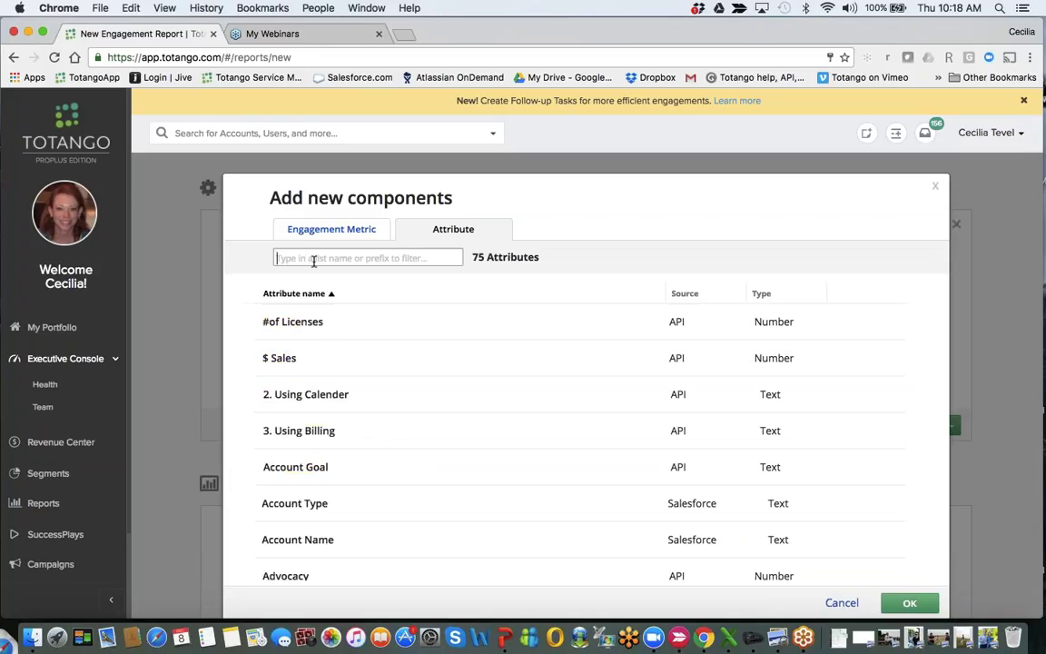
{"action": "type", "text": "acc"}
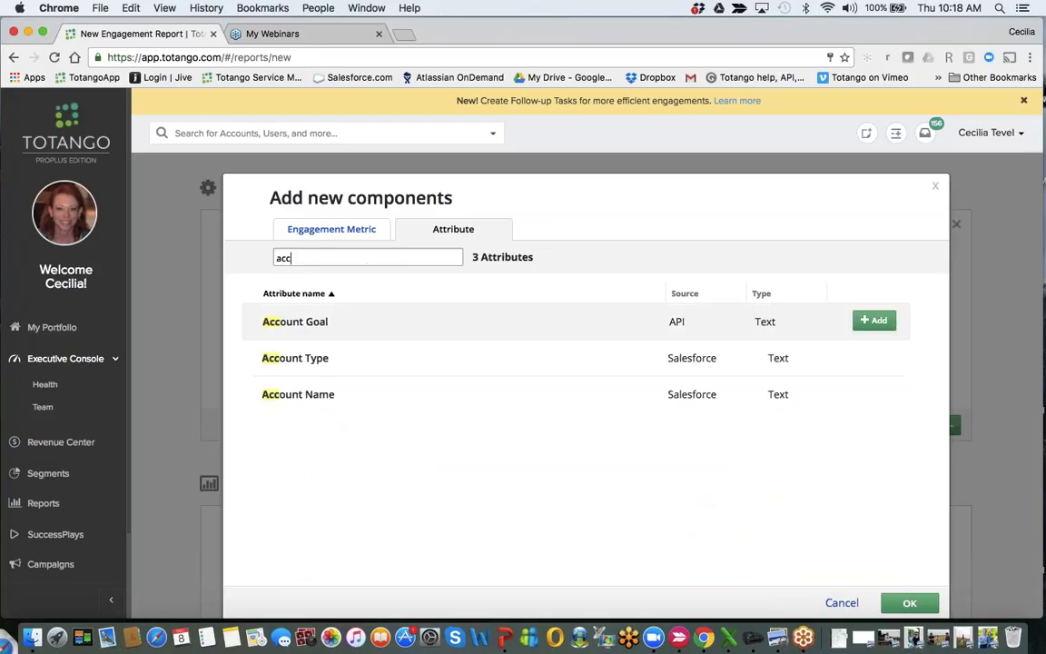
{"action": "mouse_move", "coordinate": [770, 354]}
{"action": "left_click", "coordinate": [872, 357]}
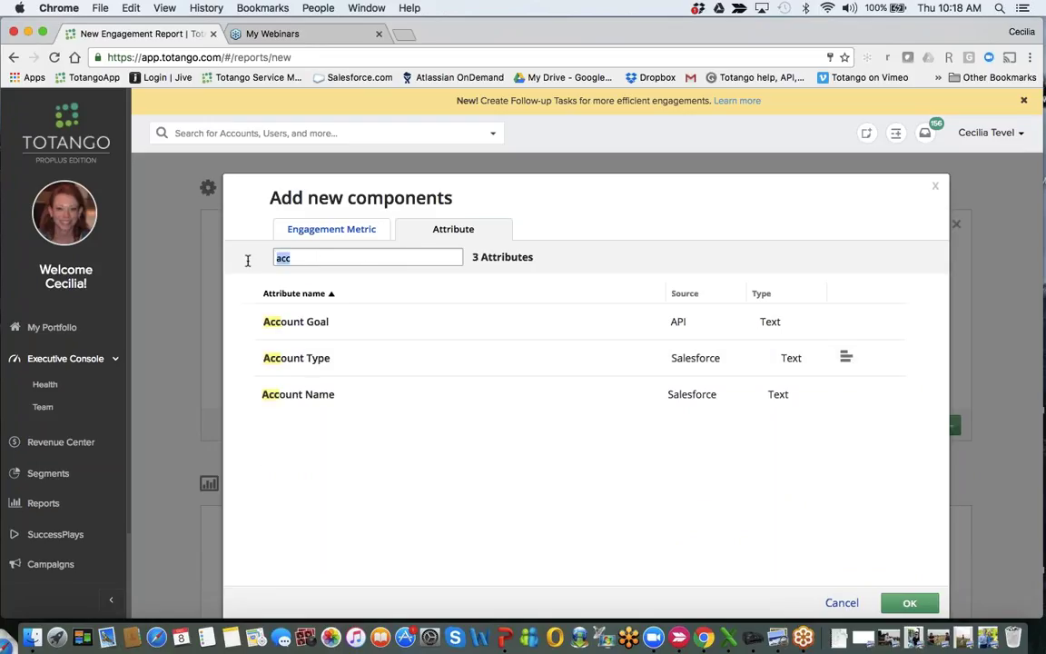
{"action": "key", "text": "BackSpace"}
{"action": "key", "text": "BackSpace"}
{"action": "key", "text": "BackSpace"}
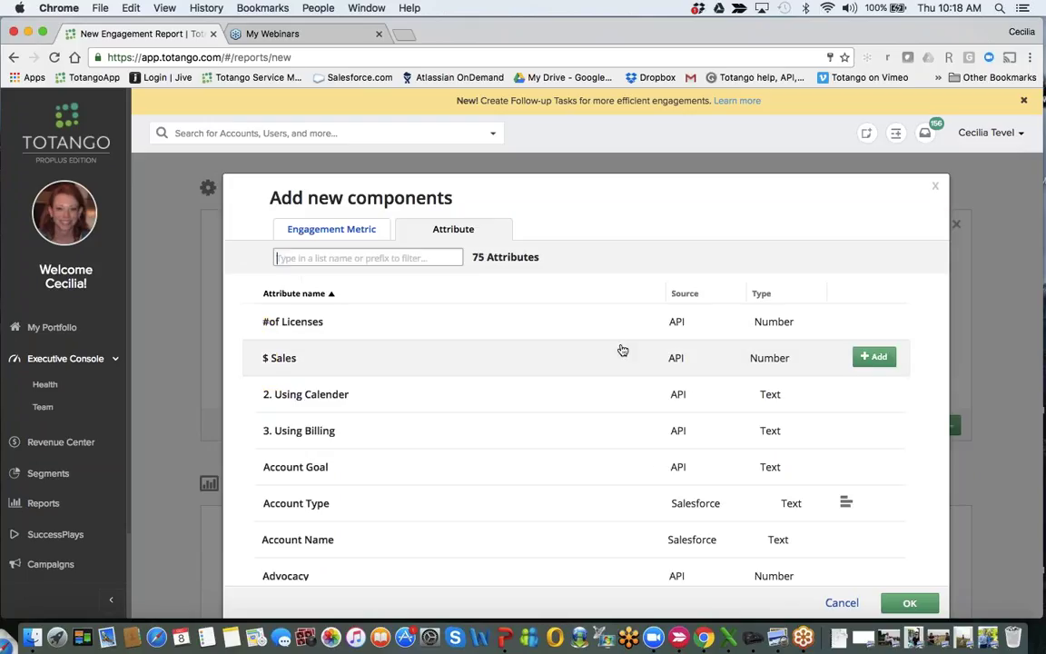
{"action": "scroll", "coordinate": [618, 351], "scroll_direction": "down", "scroll_amount": 5}
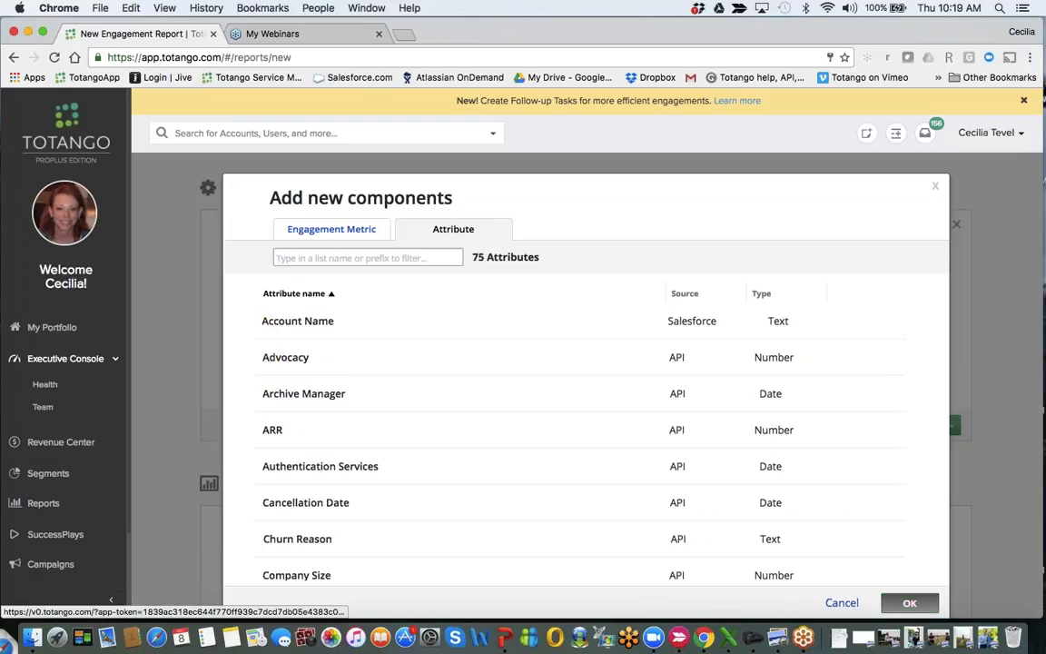
{"action": "left_click", "coordinate": [909, 603]}
{"action": "scroll", "coordinate": [690, 396], "scroll_direction": "down", "scroll_amount": 3}
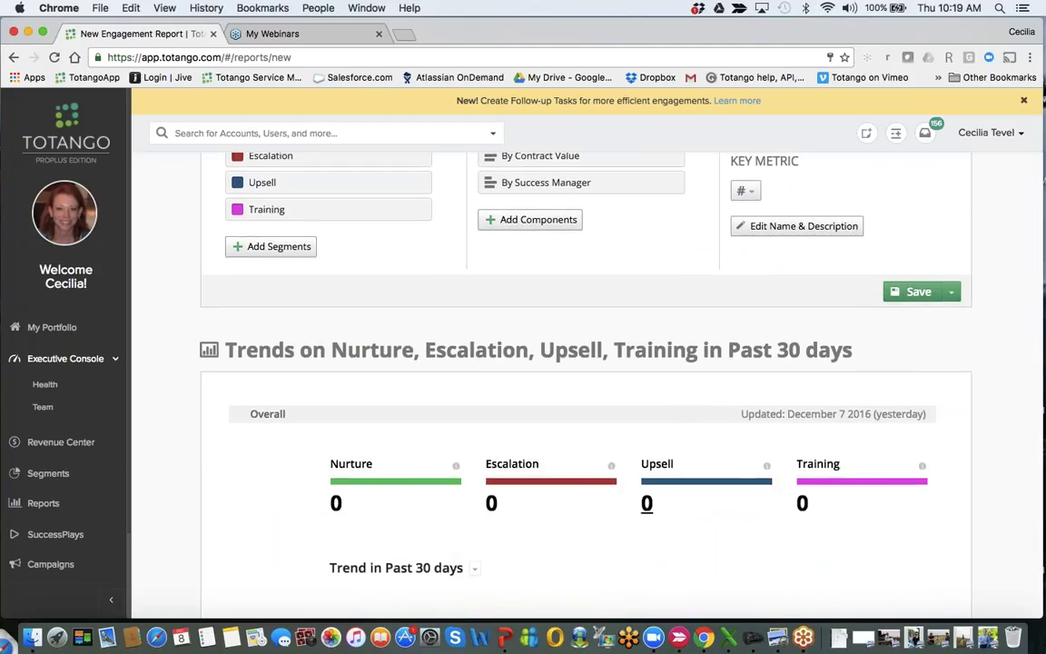
{"action": "scroll", "coordinate": [581, 436], "scroll_direction": "down", "scroll_amount": 3}
{"action": "scroll", "coordinate": [581, 436], "scroll_direction": "up", "scroll_amount": 1}
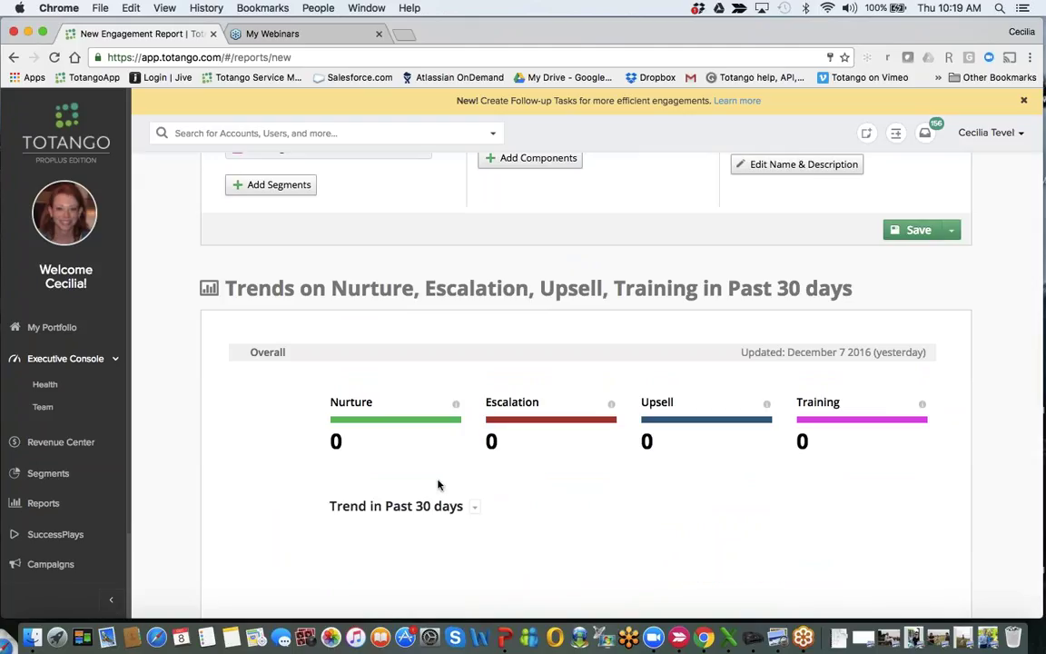
{"action": "scroll", "coordinate": [438, 485], "scroll_direction": "down", "scroll_amount": 1}
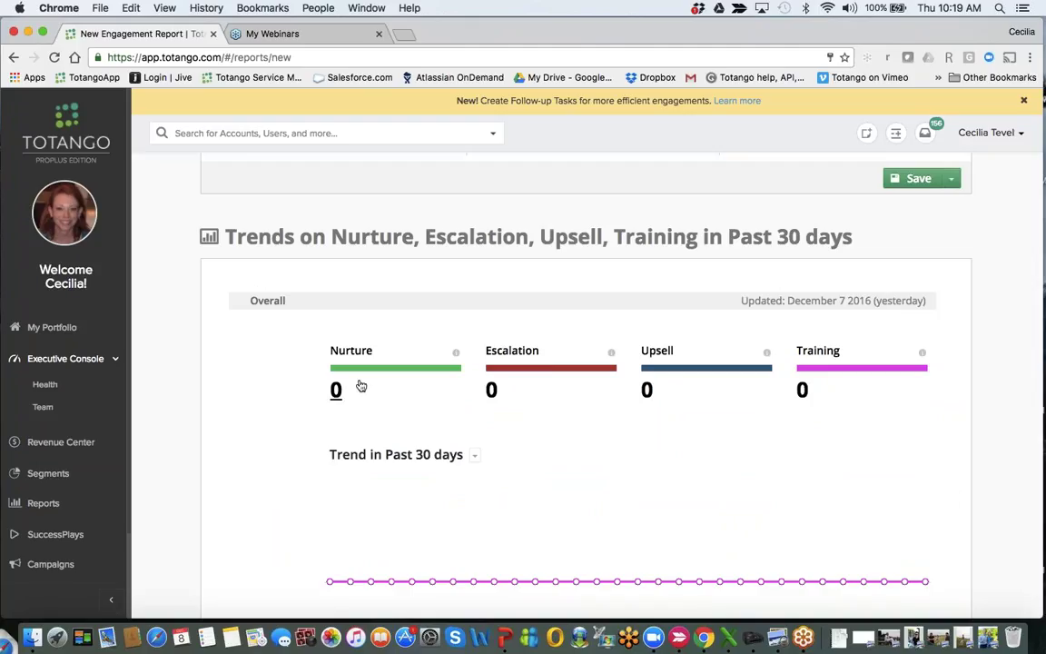
{"action": "scroll", "coordinate": [679, 445], "scroll_direction": "down", "scroll_amount": 5}
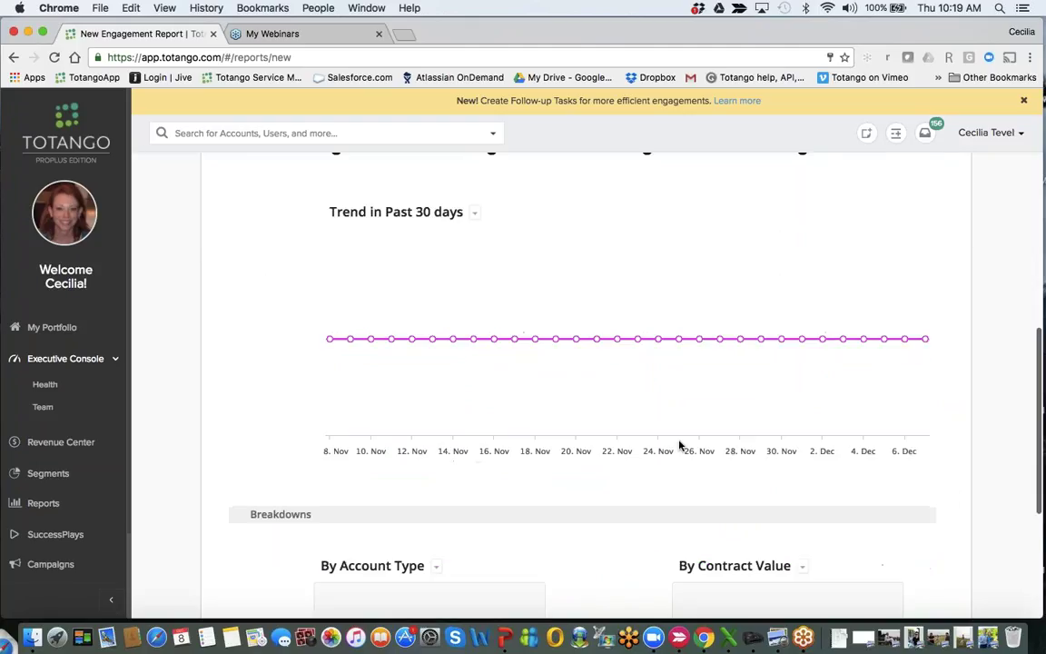
{"action": "scroll", "coordinate": [680, 445], "scroll_direction": "down", "scroll_amount": 2}
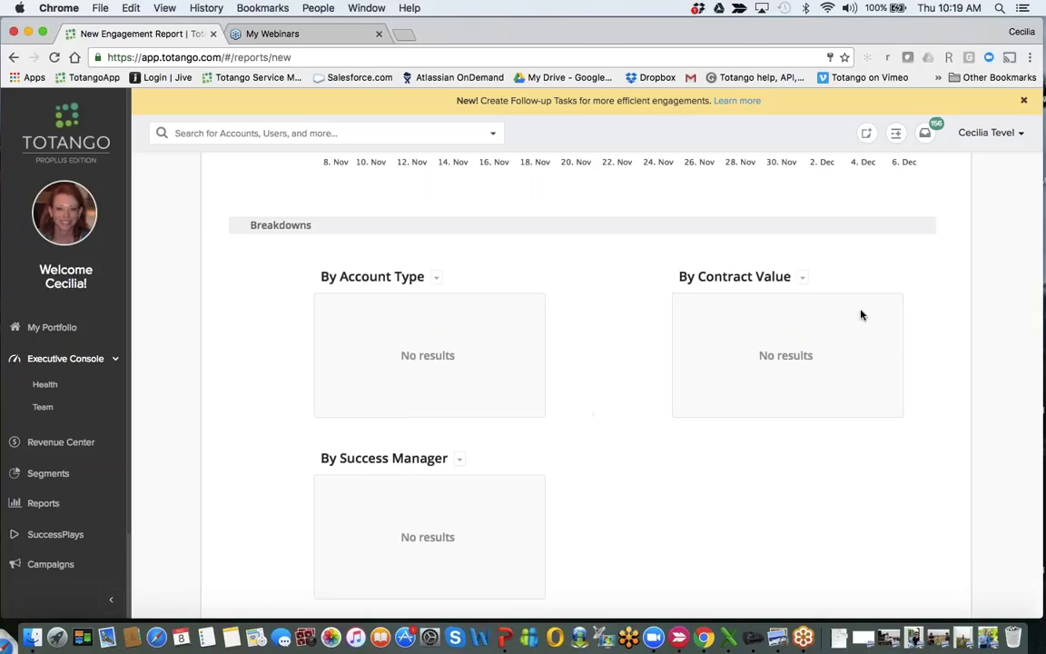
{"action": "scroll", "coordinate": [862, 315], "scroll_direction": "up", "scroll_amount": 5}
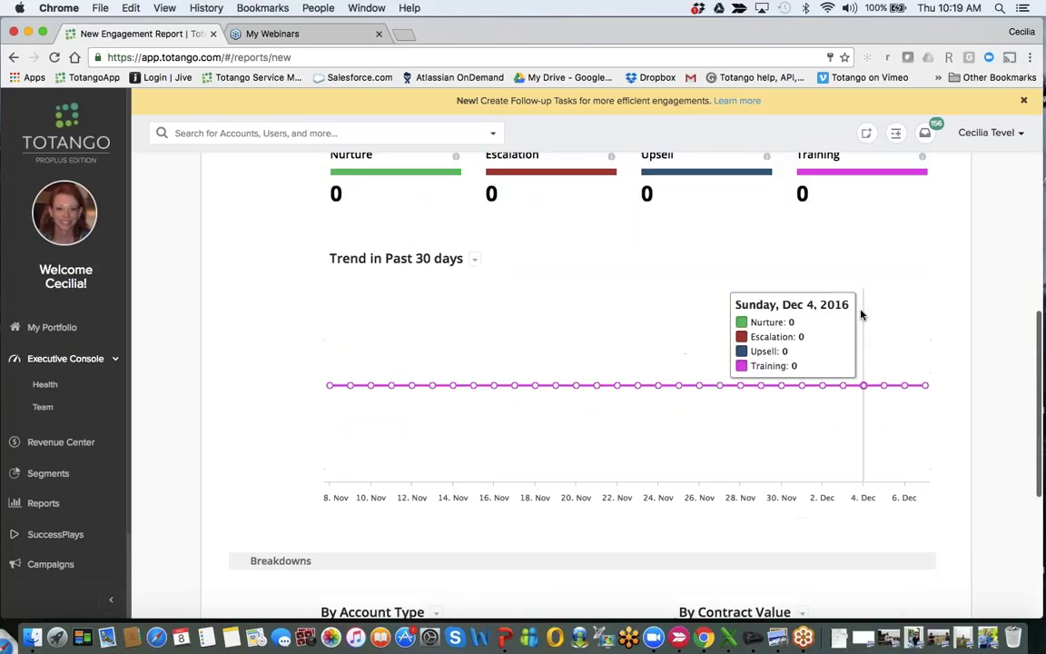
{"action": "scroll", "coordinate": [861, 316], "scroll_direction": "up", "scroll_amount": 5}
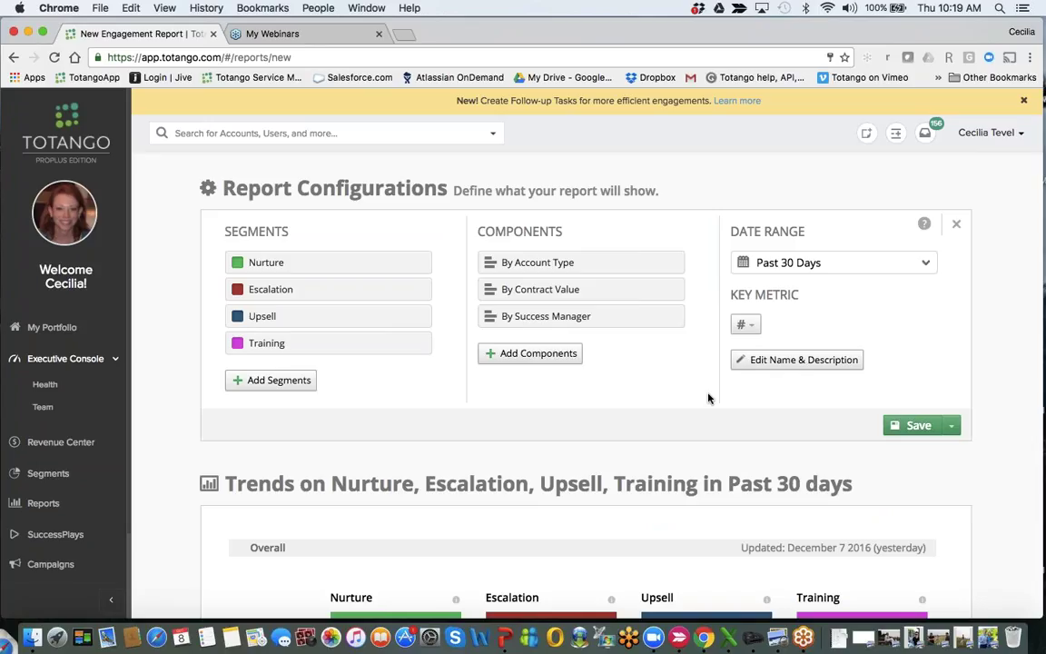
{"action": "scroll", "coordinate": [713, 401], "scroll_direction": "down", "scroll_amount": 3}
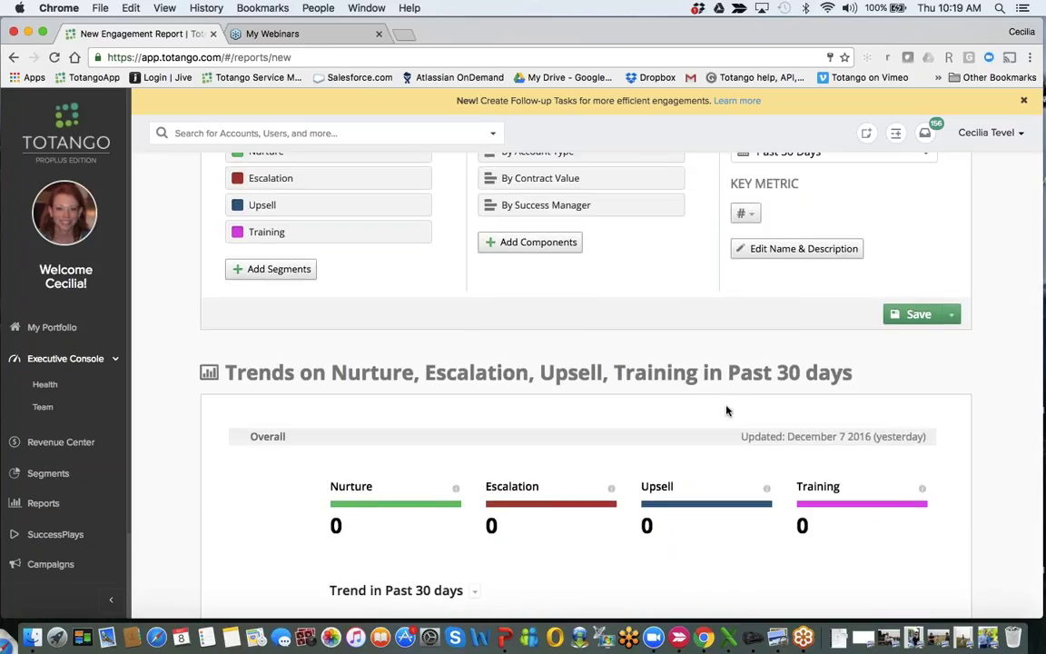
{"action": "scroll", "coordinate": [727, 411], "scroll_direction": "down", "scroll_amount": 1}
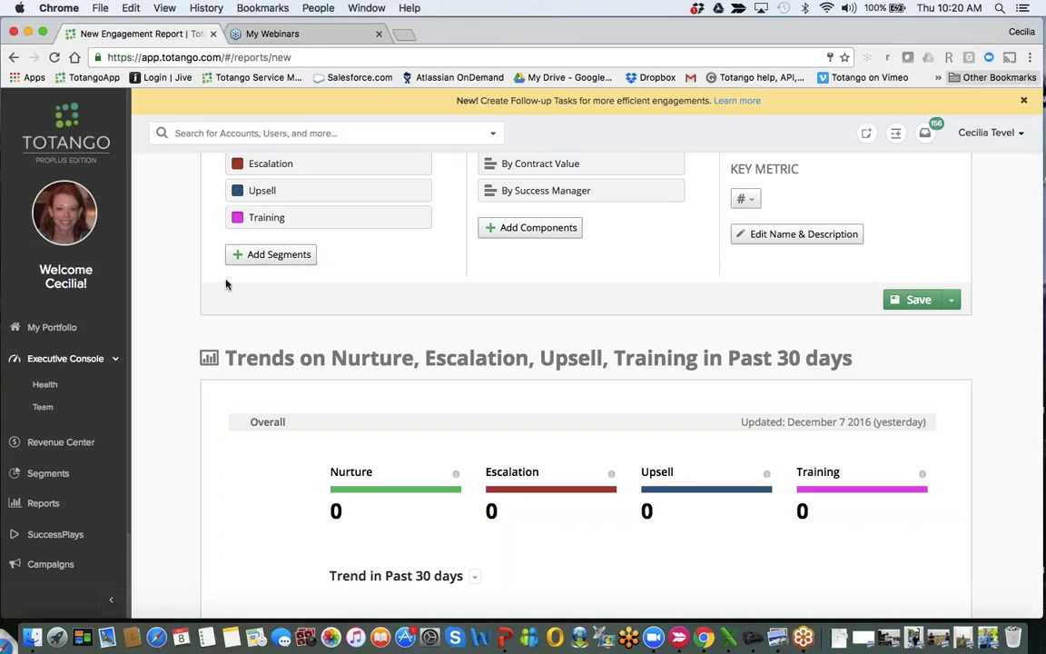
Open the Bluefan NJ - vCloud Air account from the My Portfolio notifications.
{"action": "left_click", "coordinate": [52, 326]}
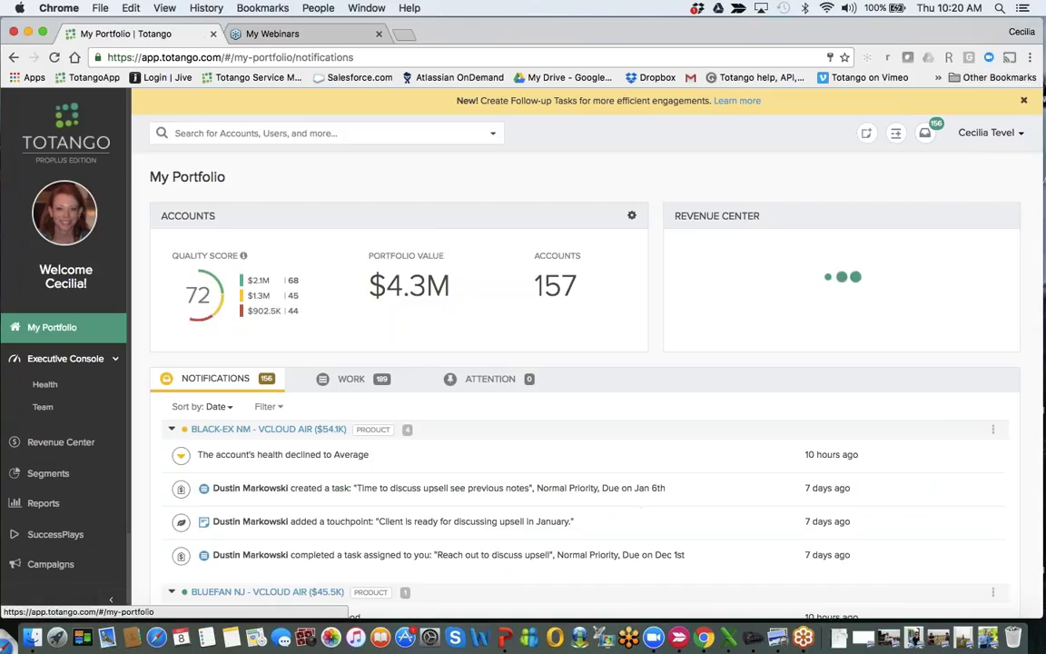
{"action": "scroll", "coordinate": [582, 363], "scroll_direction": "down", "scroll_amount": 1}
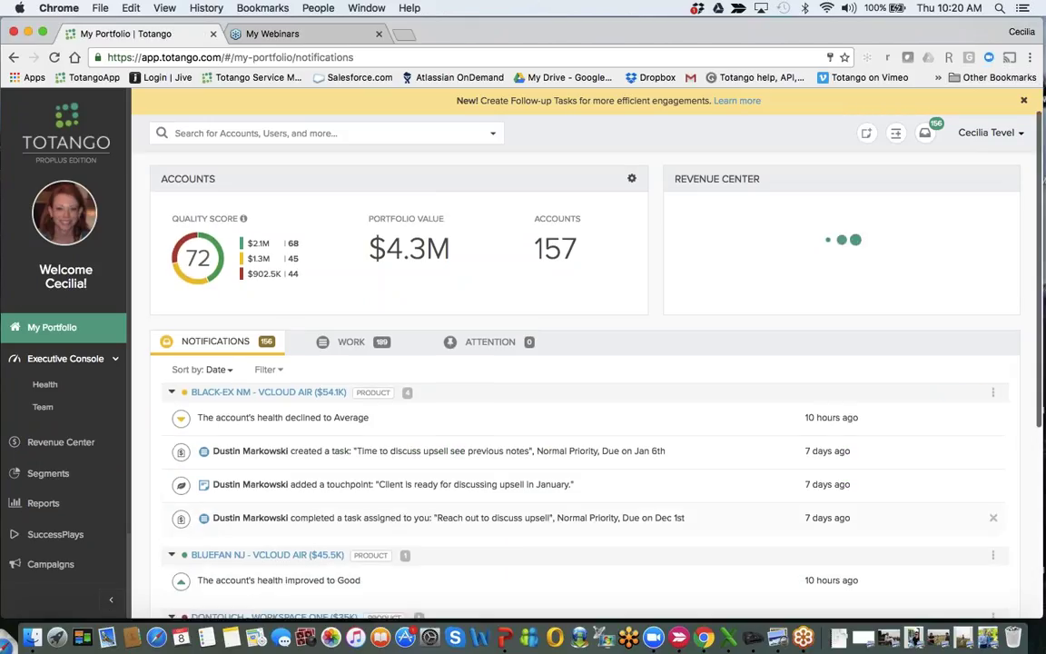
{"action": "left_click", "coordinate": [267, 554]}
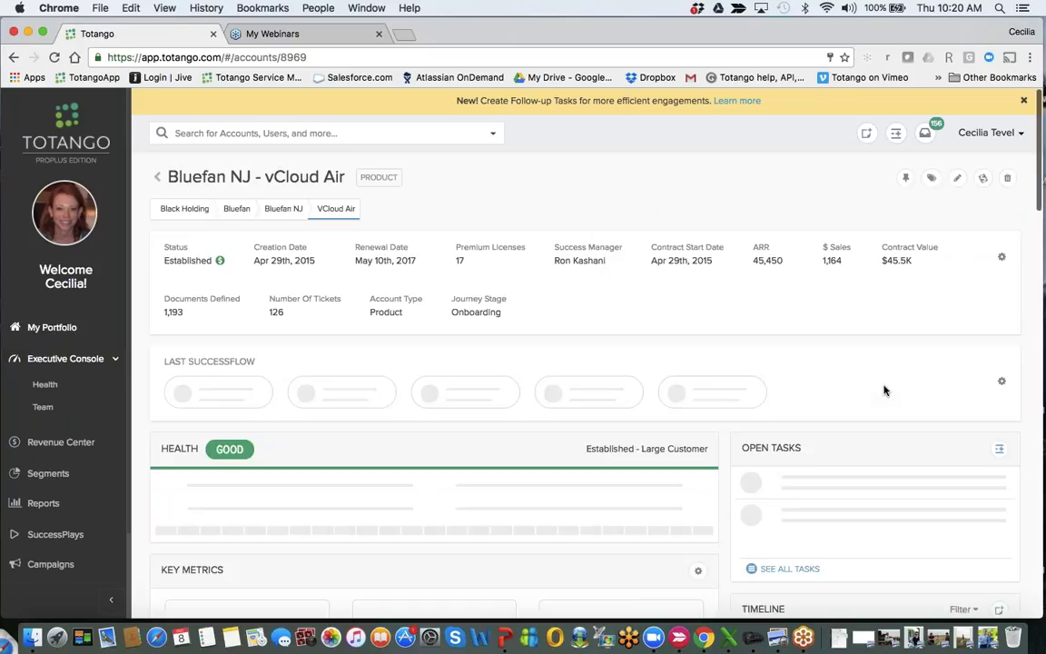
{"action": "scroll", "coordinate": [917, 499], "scroll_direction": "down", "scroll_amount": 5}
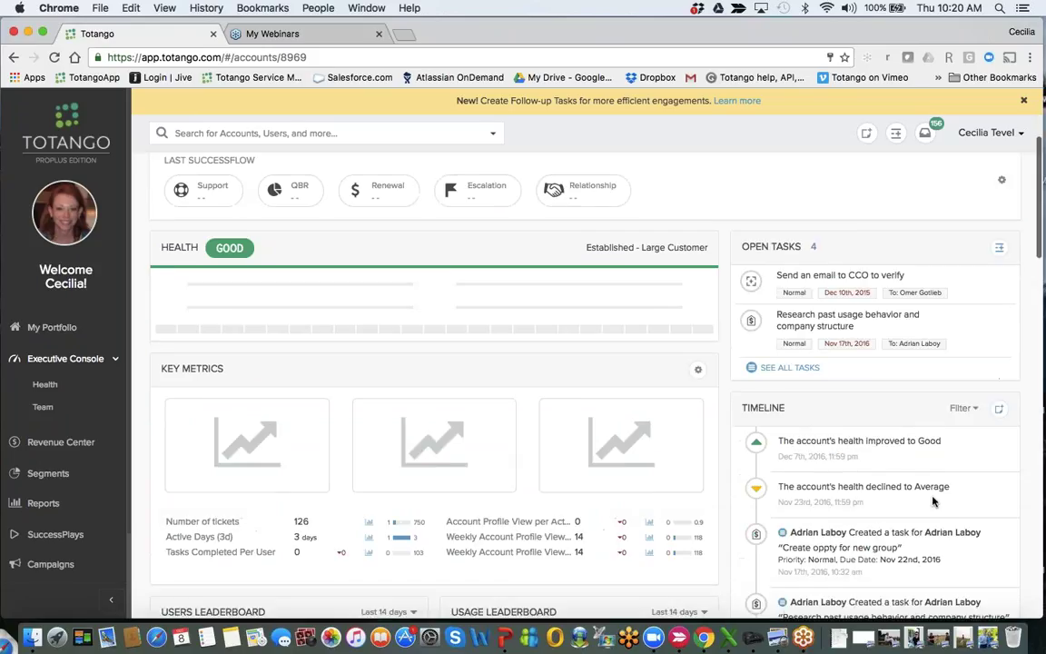
Start a QBR touchpoint for the account, discard it, and return to Segments.
{"action": "left_click", "coordinate": [999, 410]}
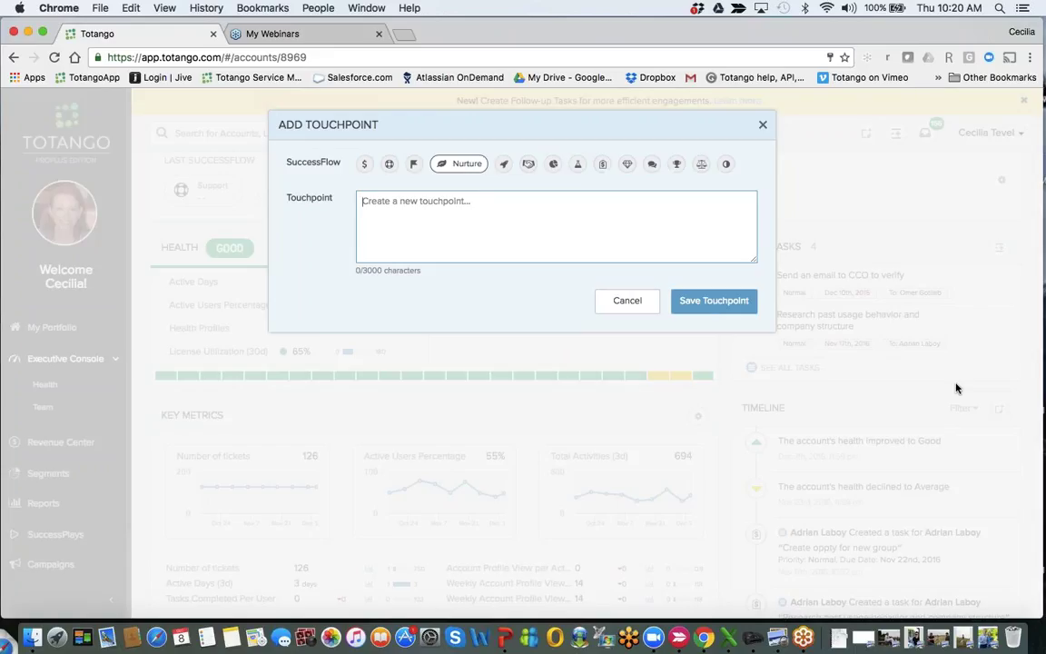
{"action": "left_click", "coordinate": [551, 170]}
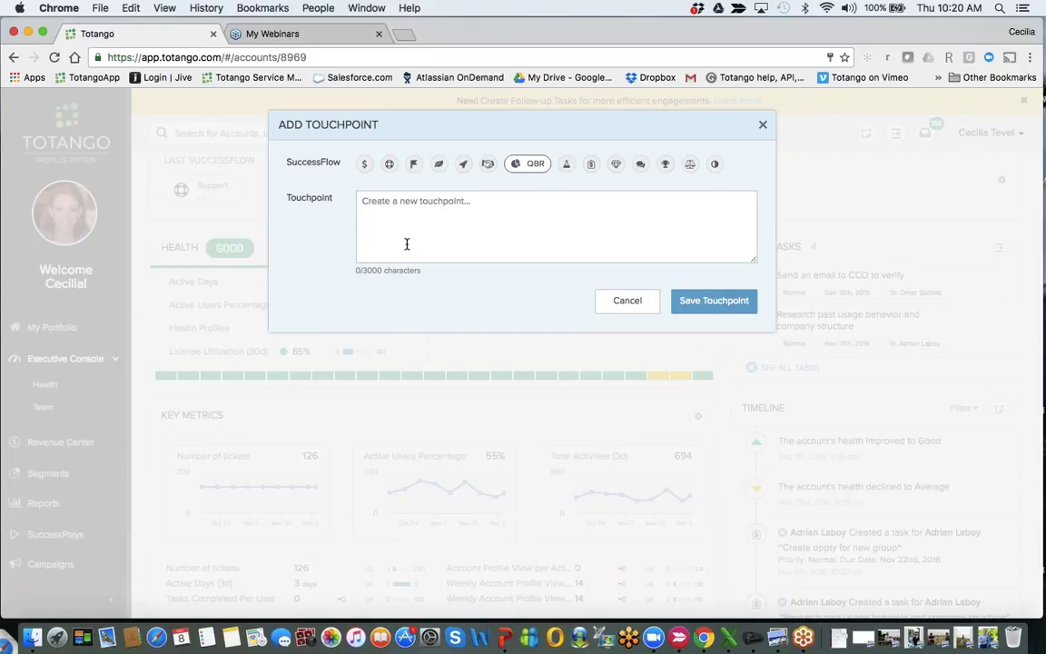
{"action": "left_click", "coordinate": [408, 210]}
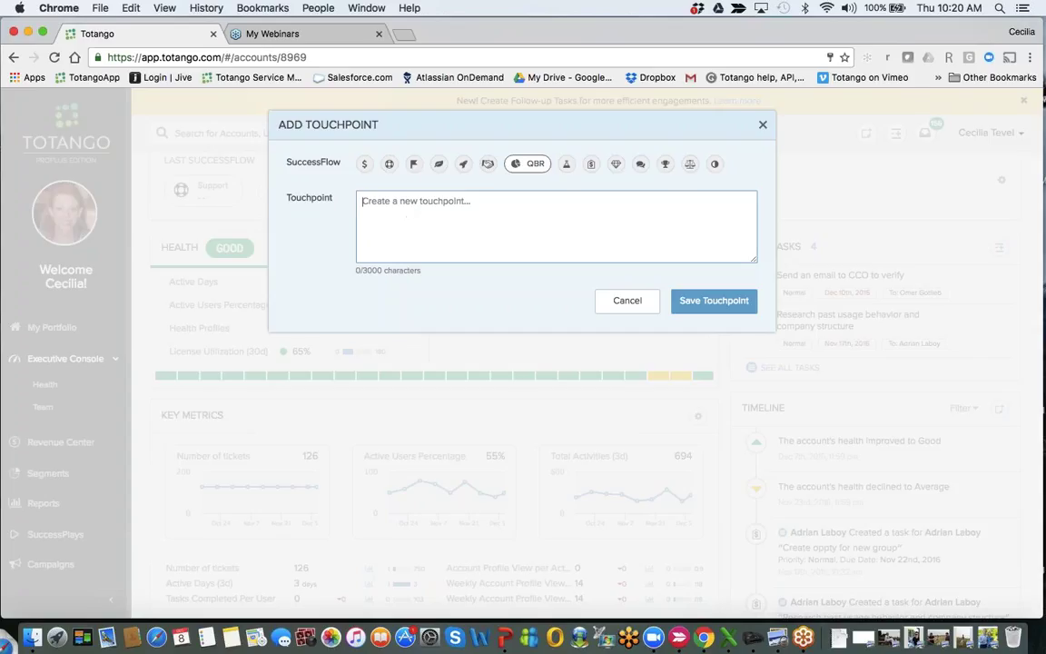
{"action": "left_click", "coordinate": [762, 127]}
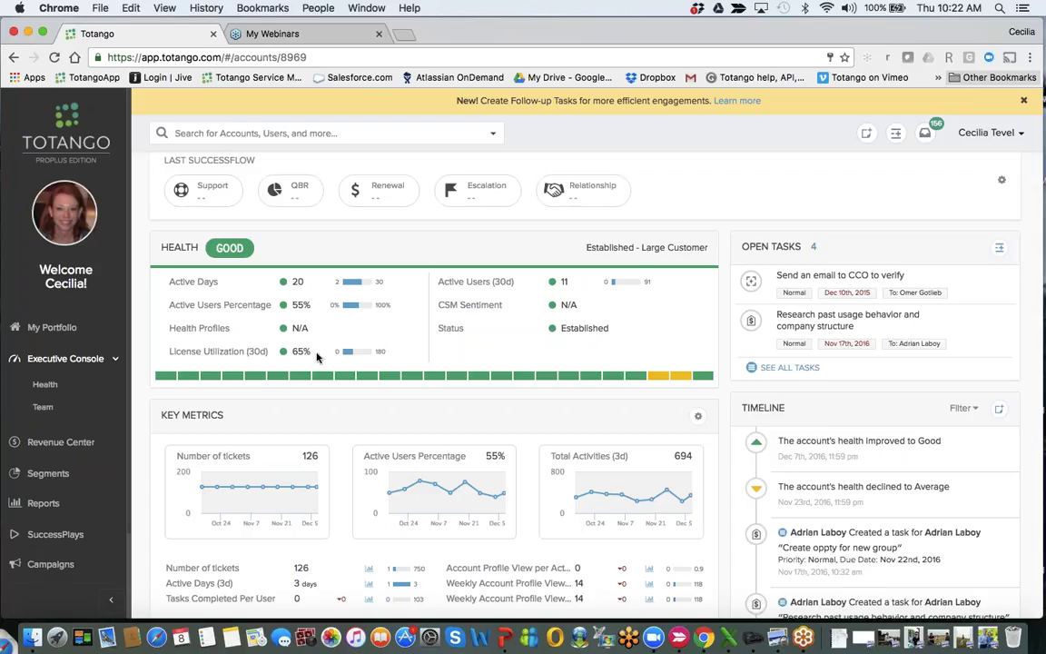
{"action": "left_click", "coordinate": [47, 473]}
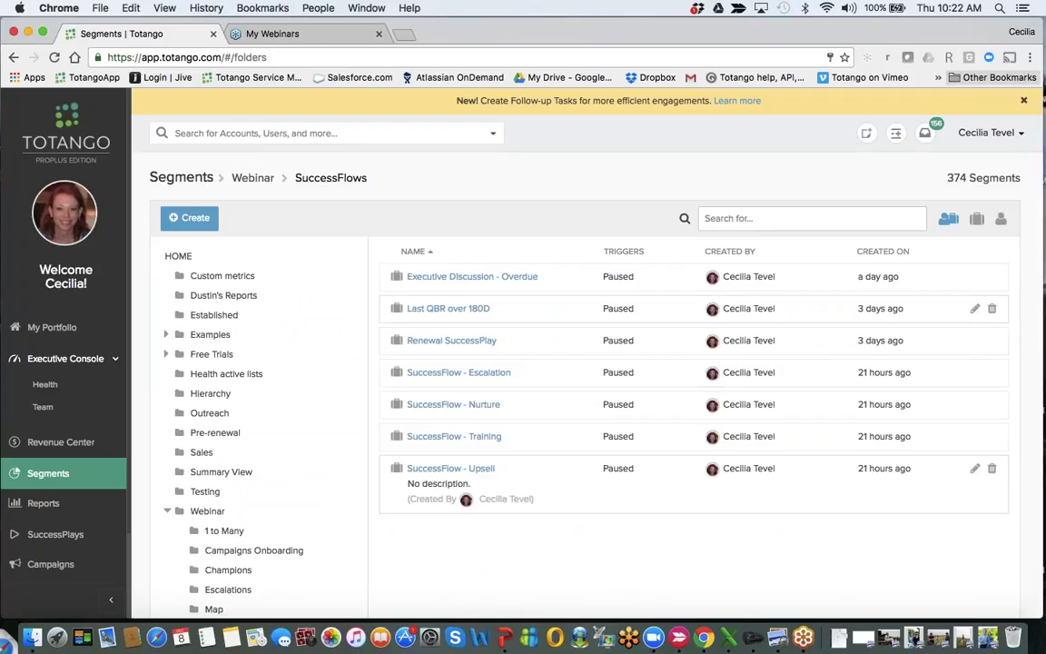
Create a new accounts segment limited to Paying status accounts.
{"action": "left_click", "coordinate": [193, 221]}
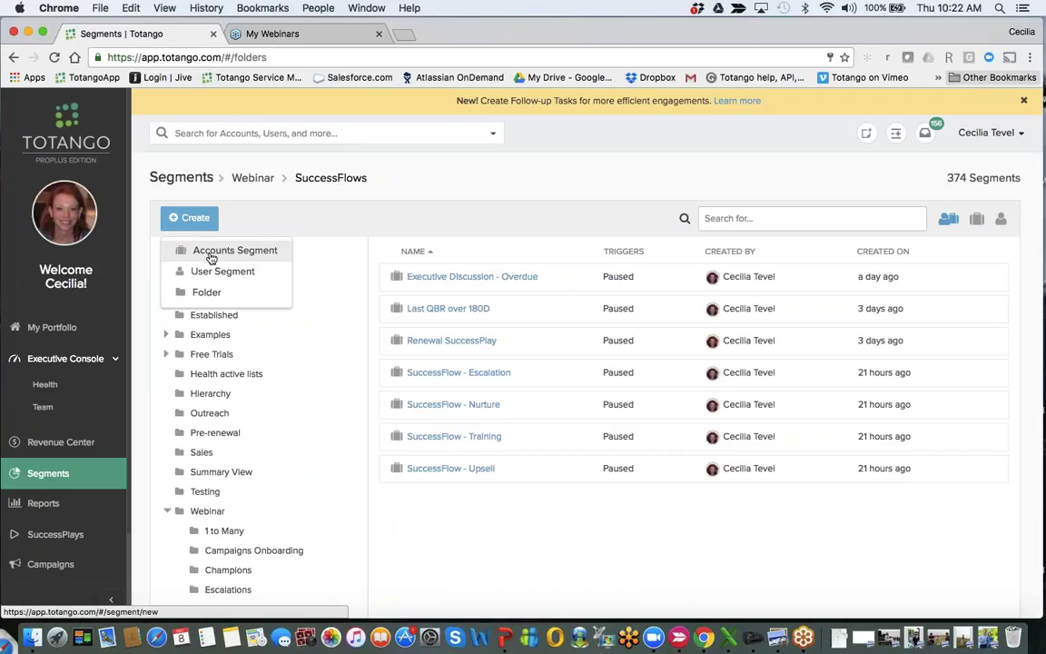
{"action": "left_click", "coordinate": [210, 259]}
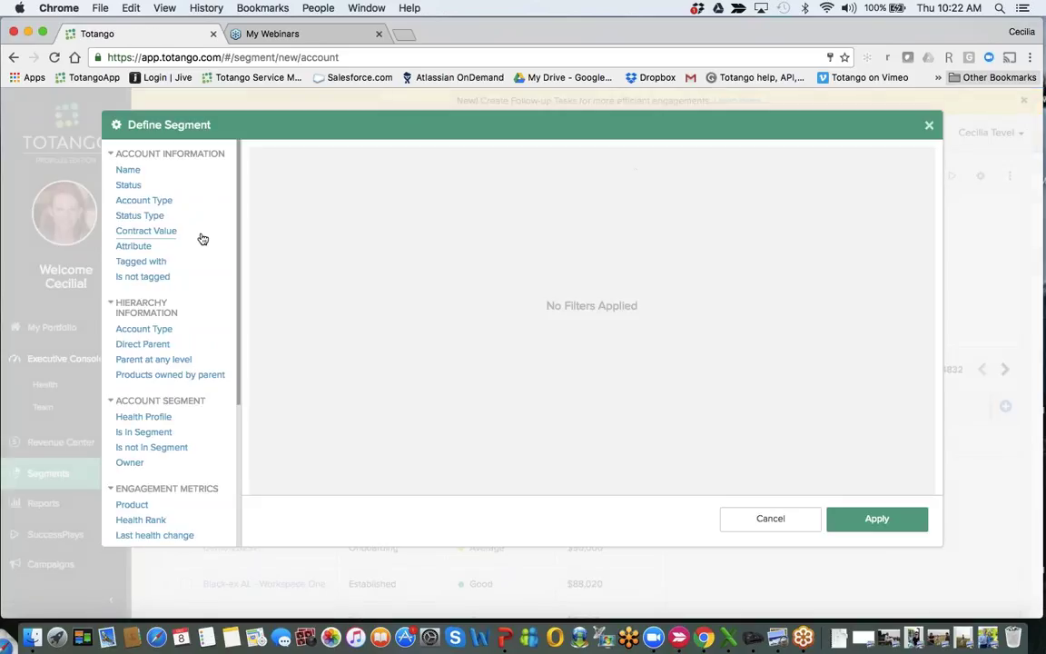
{"action": "left_click", "coordinate": [155, 218]}
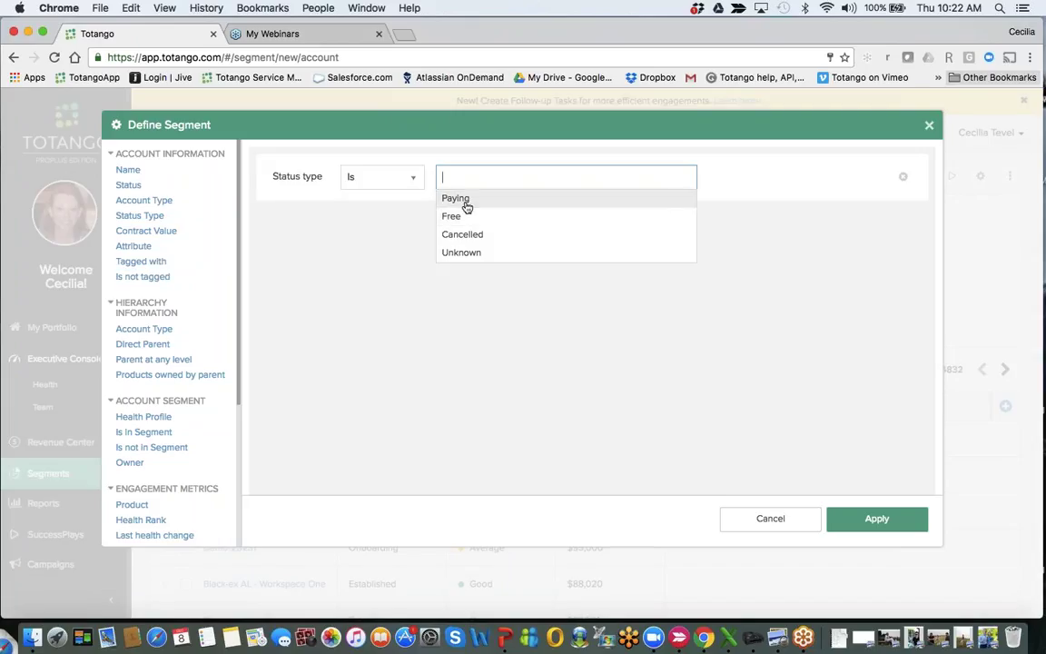
{"action": "left_click", "coordinate": [466, 204]}
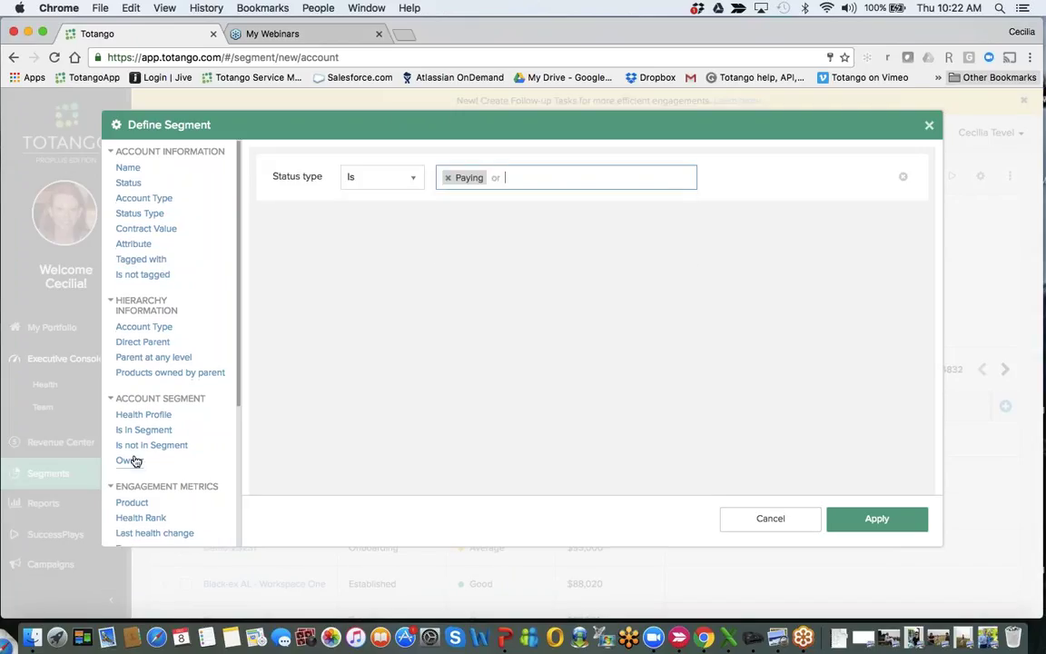
Add a Last SuccessFlow filter for Escalation within the last 1 day and apply it.
{"action": "scroll", "coordinate": [132, 458], "scroll_direction": "down", "scroll_amount": 5}
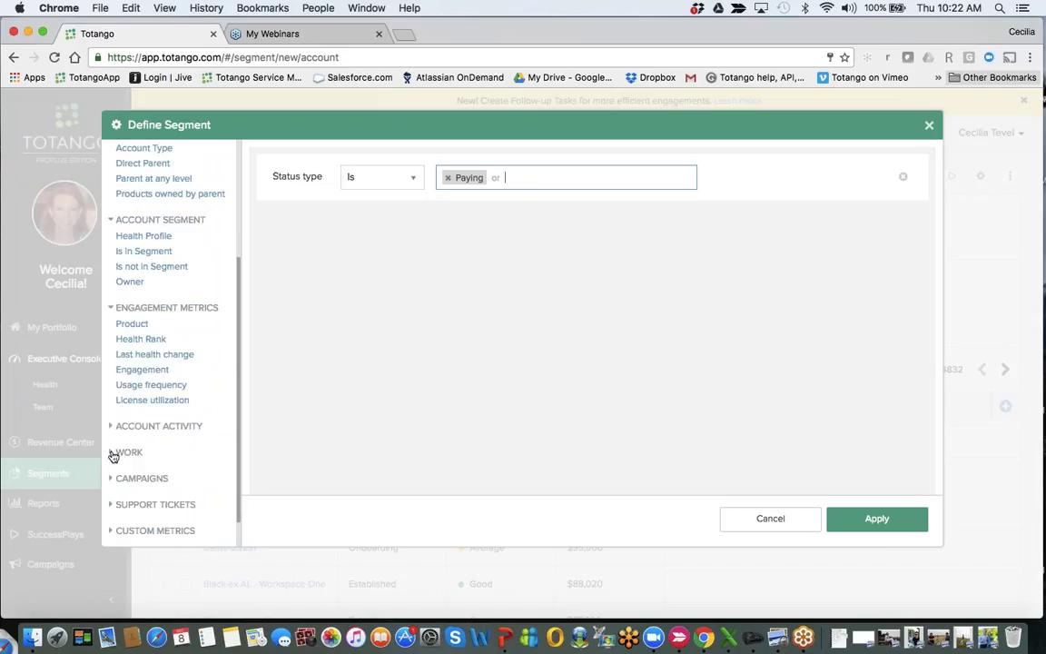
{"action": "left_click", "coordinate": [116, 452]}
{"action": "scroll", "coordinate": [181, 461], "scroll_direction": "down", "scroll_amount": 3}
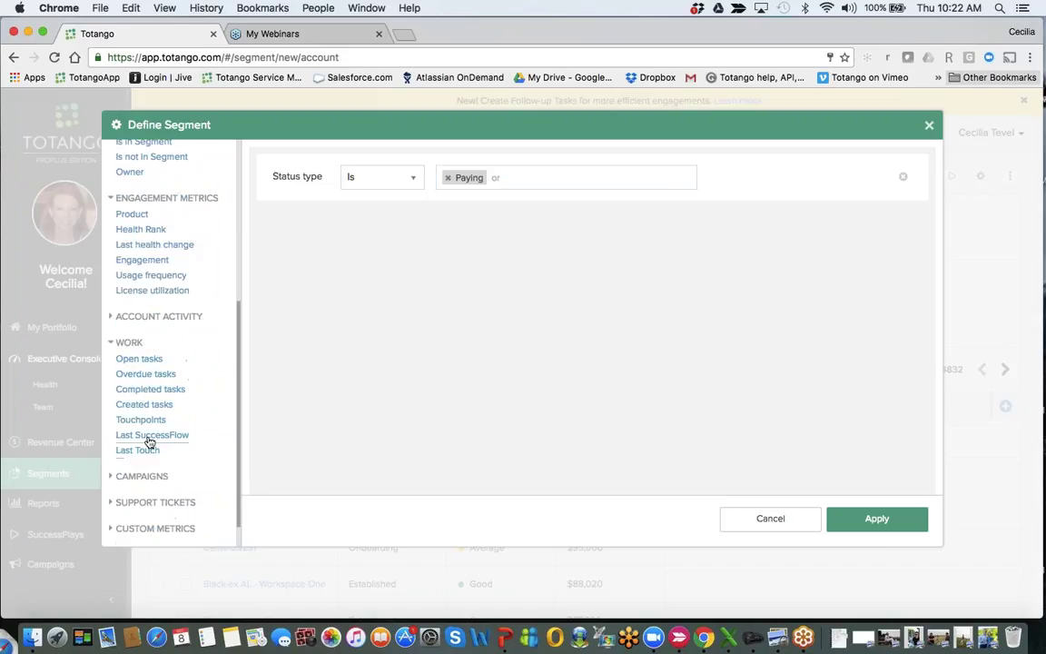
{"action": "left_click", "coordinate": [150, 437]}
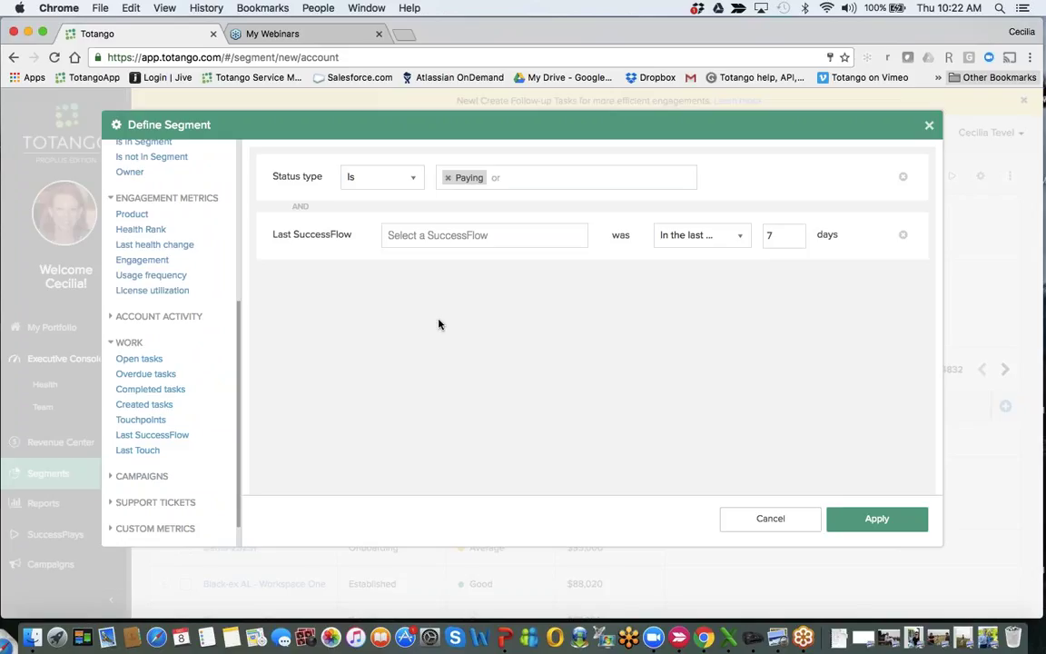
{"action": "left_click", "coordinate": [451, 236]}
{"action": "type", "text": "e"}
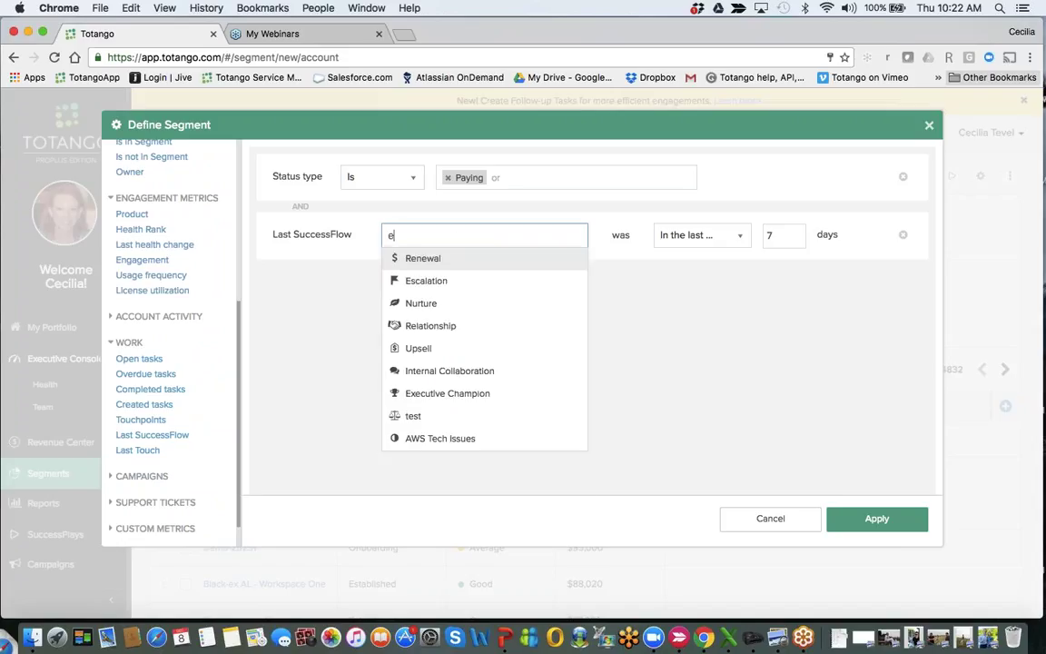
{"action": "type", "text": "s"}
{"action": "left_click", "coordinate": [445, 258]}
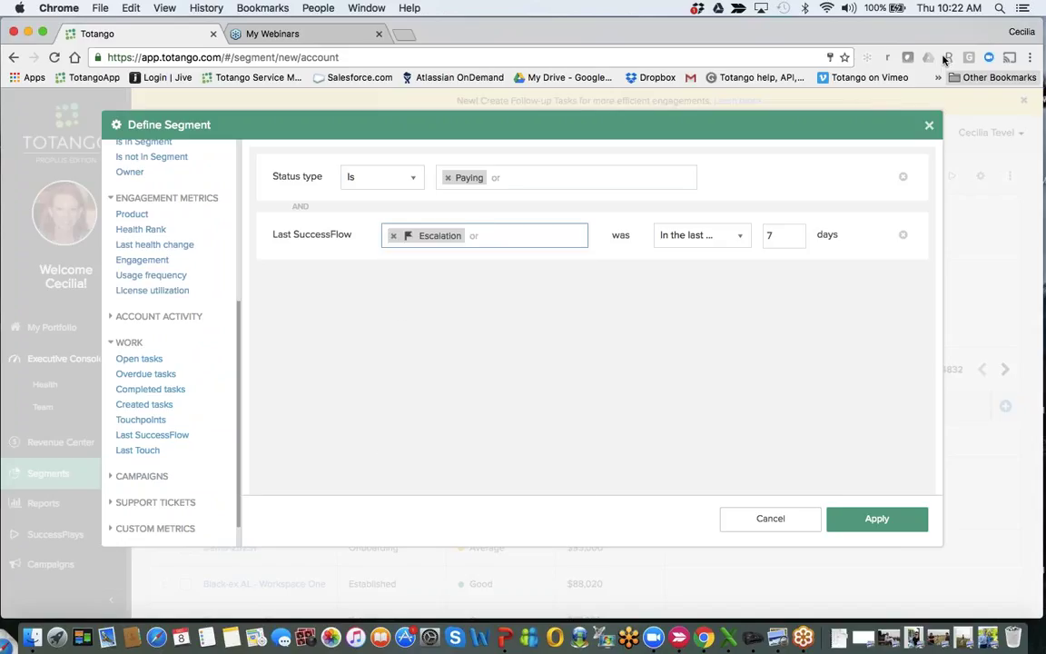
{"action": "left_click", "coordinate": [699, 235]}
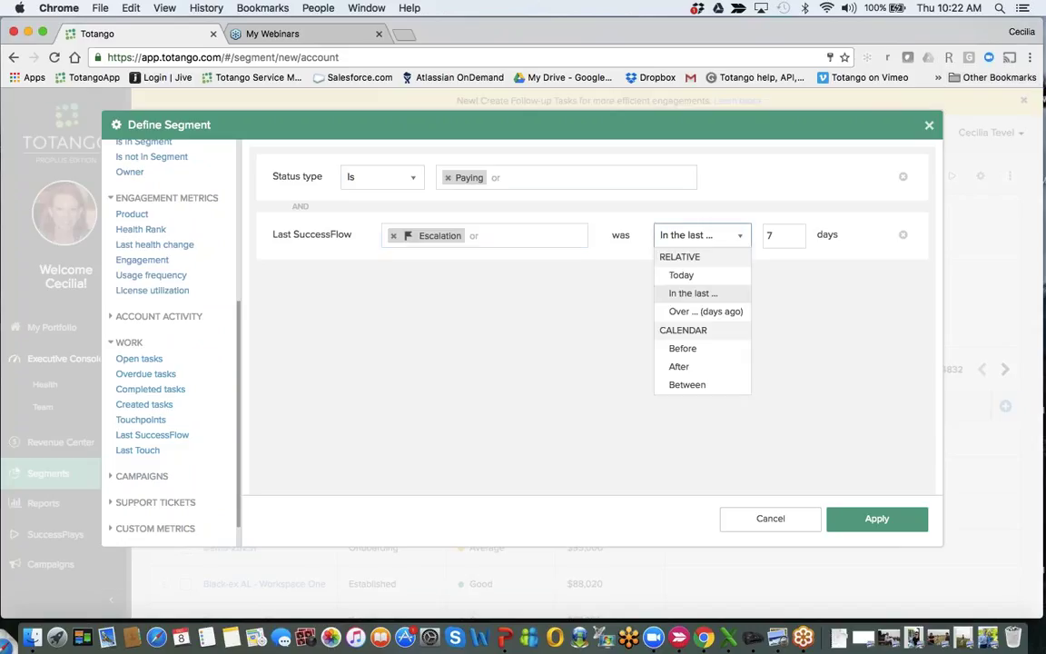
{"action": "left_click", "coordinate": [772, 235]}
{"action": "double_click", "coordinate": [772, 235]}
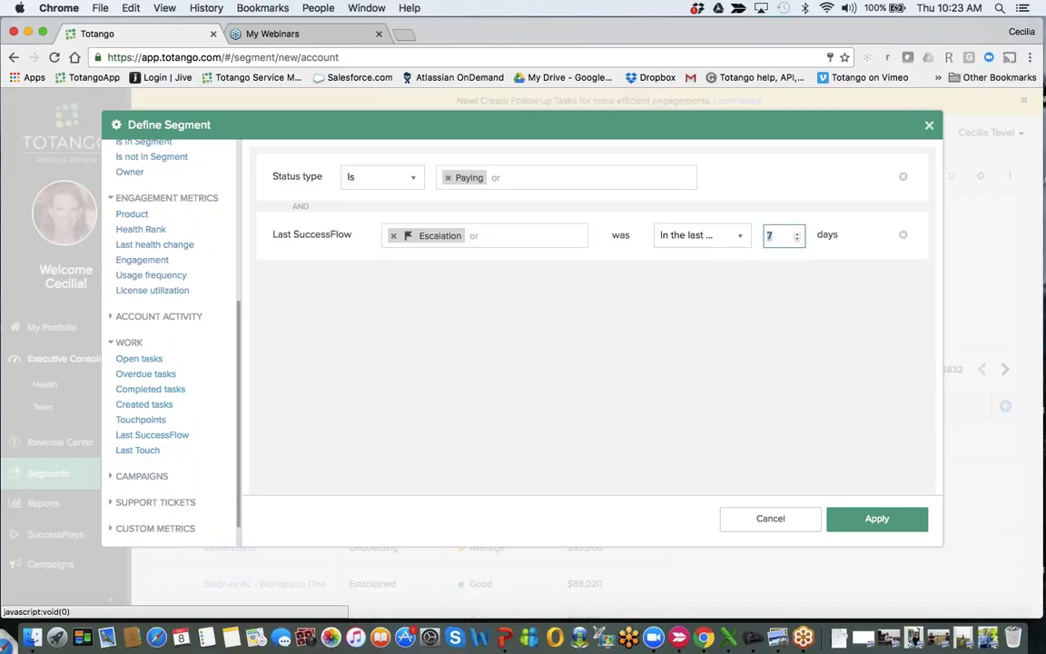
{"action": "type", "text": "1"}
{"action": "left_click", "coordinate": [872, 524]}
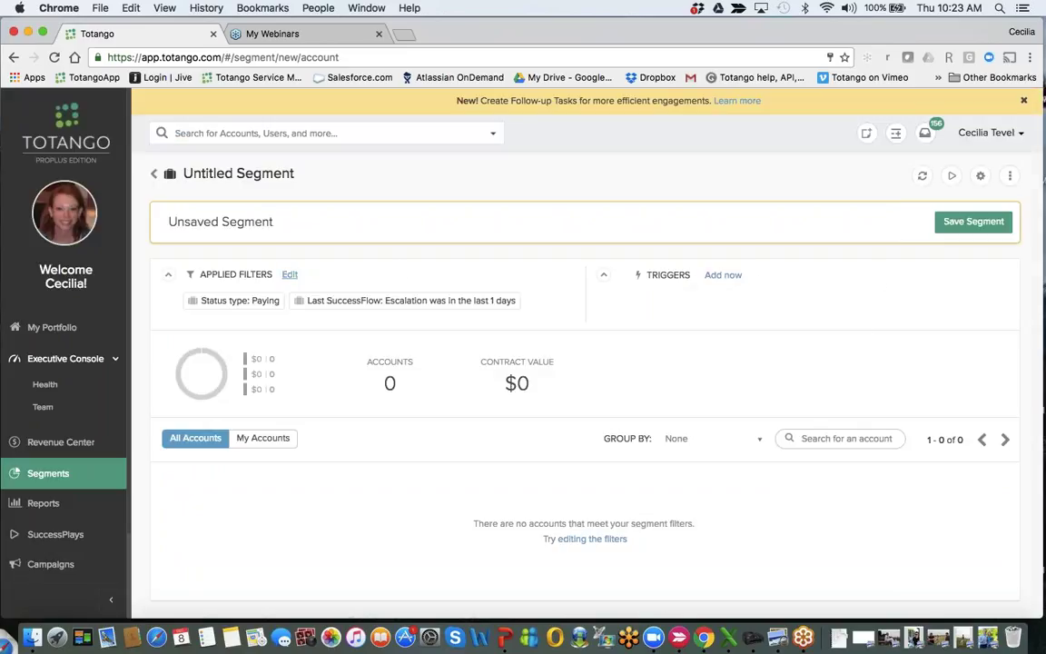
Change the Escalation filter's day window, first to 7 days, then to 30.
{"action": "left_click", "coordinate": [290, 274]}
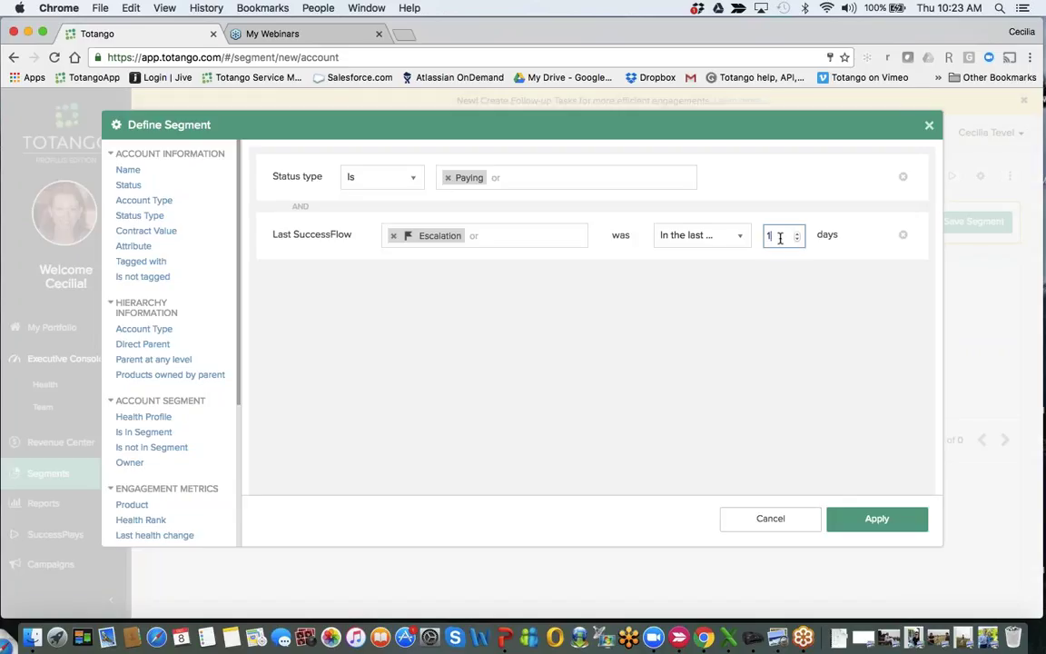
{"action": "type", "text": "4"}
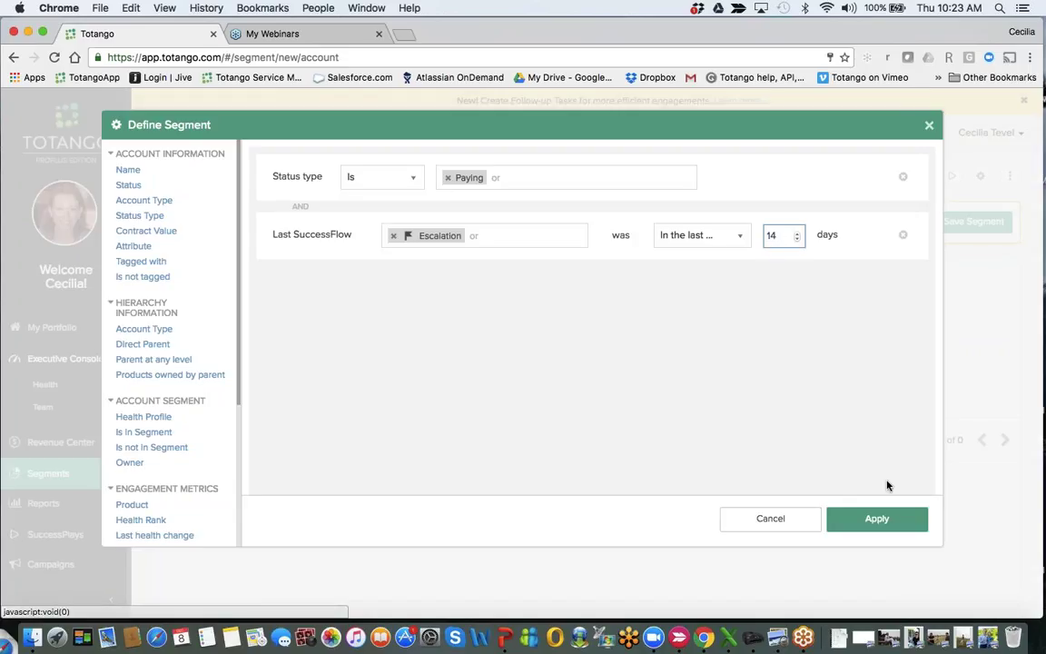
{"action": "key", "text": "BackSpace"}
{"action": "key", "text": "BackSpace"}
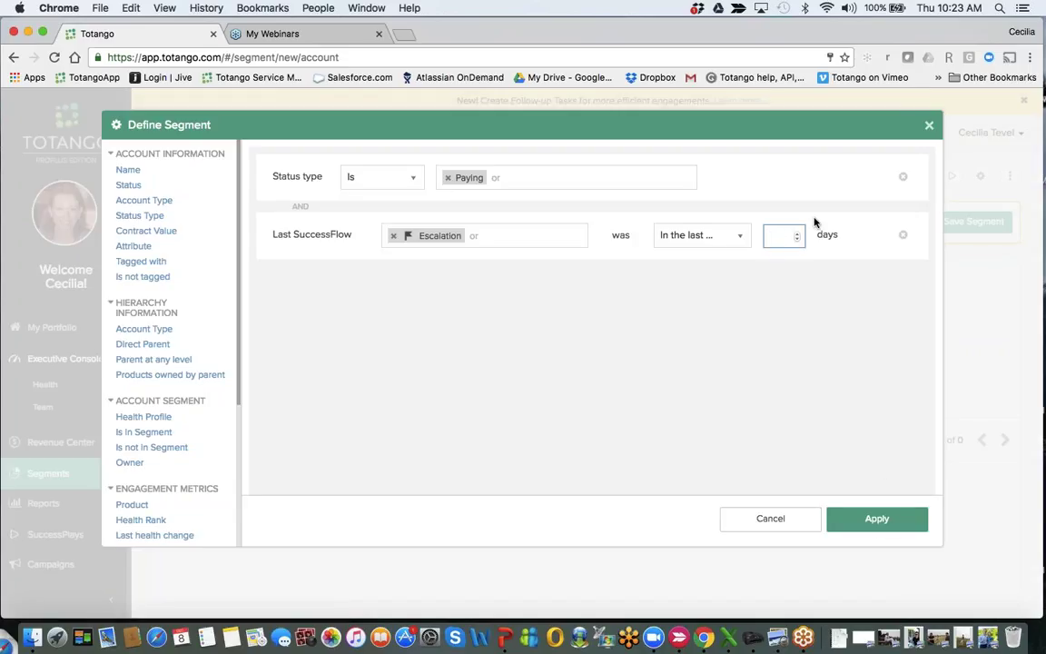
{"action": "type", "text": "7"}
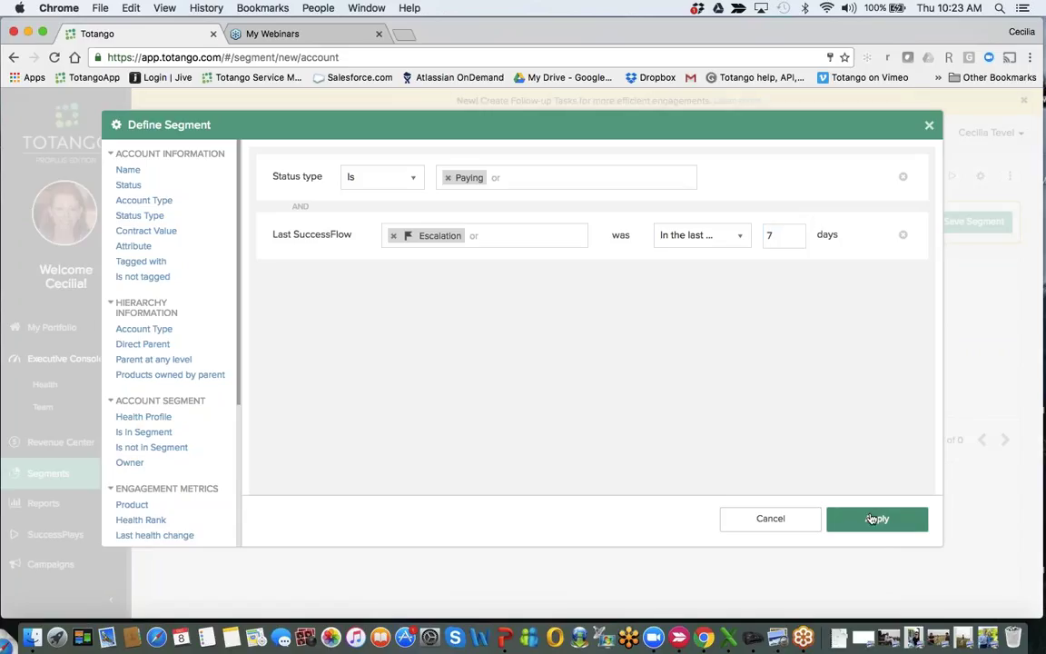
{"action": "left_click", "coordinate": [872, 519]}
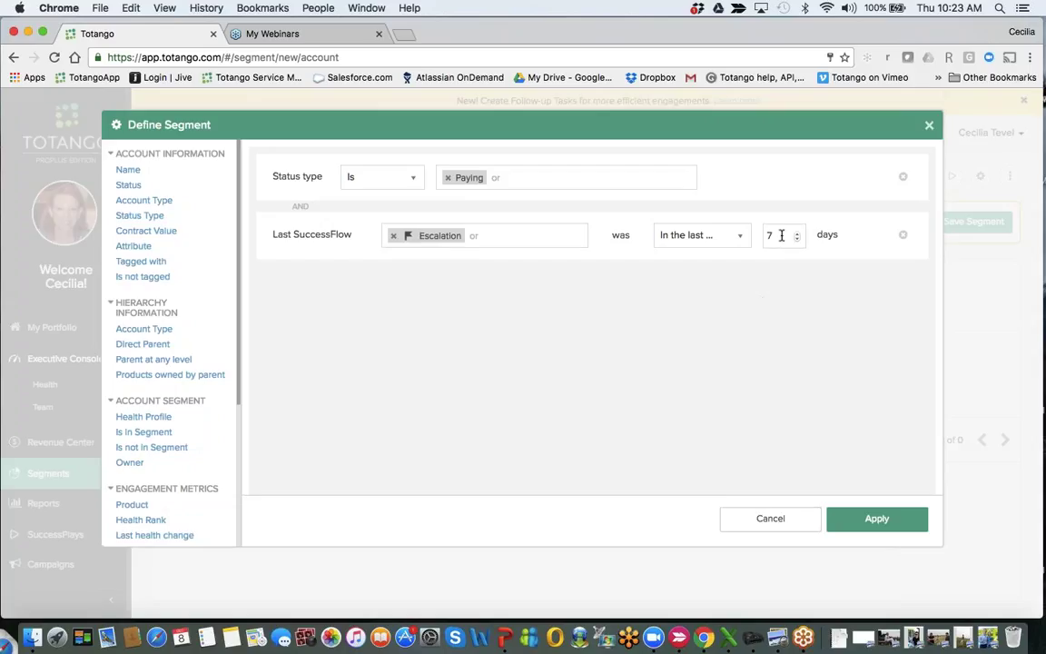
{"action": "double_click", "coordinate": [779, 235]}
{"action": "type", "text": "30"}
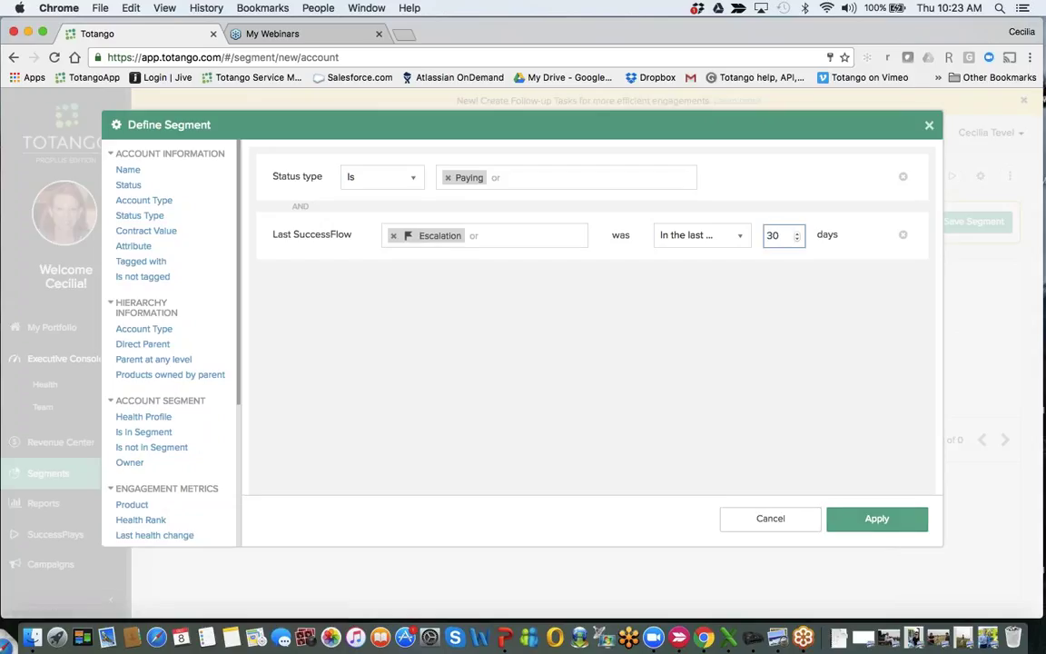
{"action": "key", "text": "Return"}
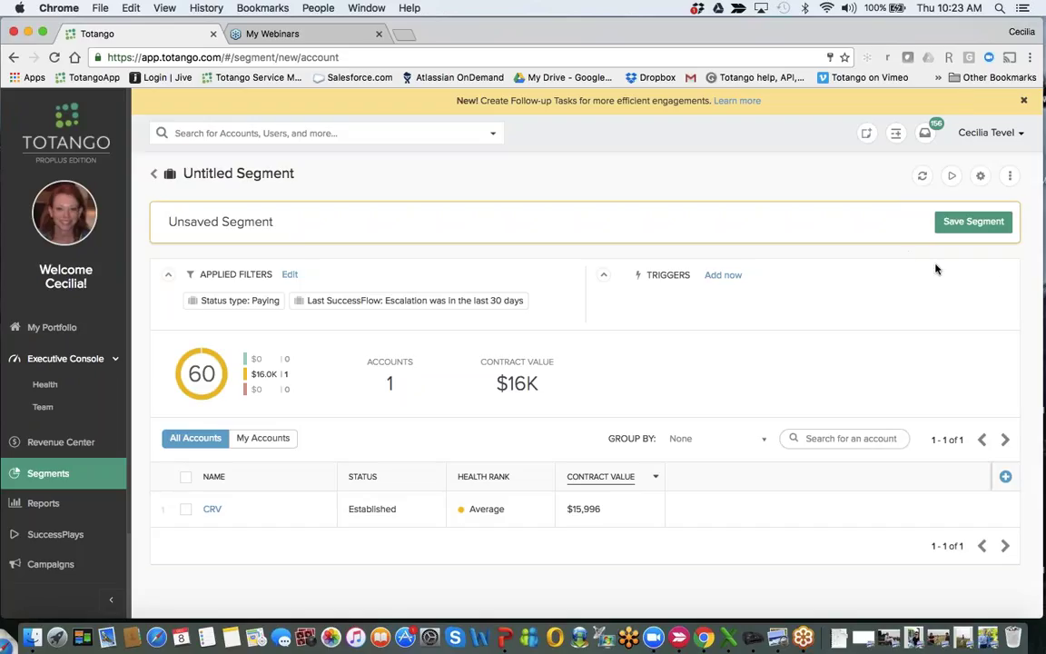
{"action": "left_click", "coordinate": [721, 275]}
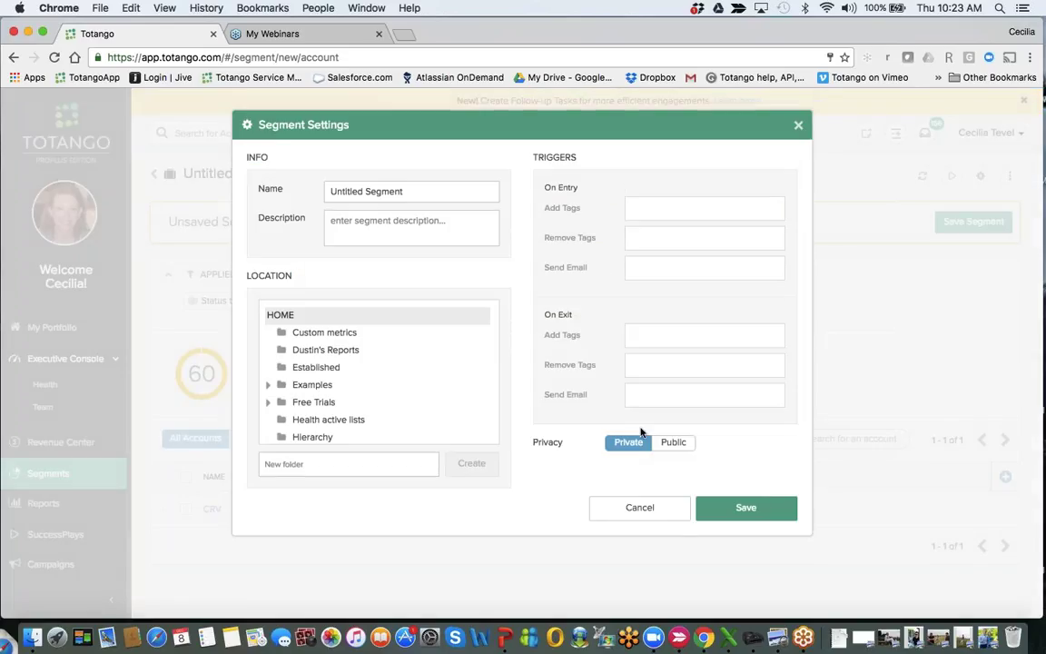
{"action": "left_click", "coordinate": [654, 267]}
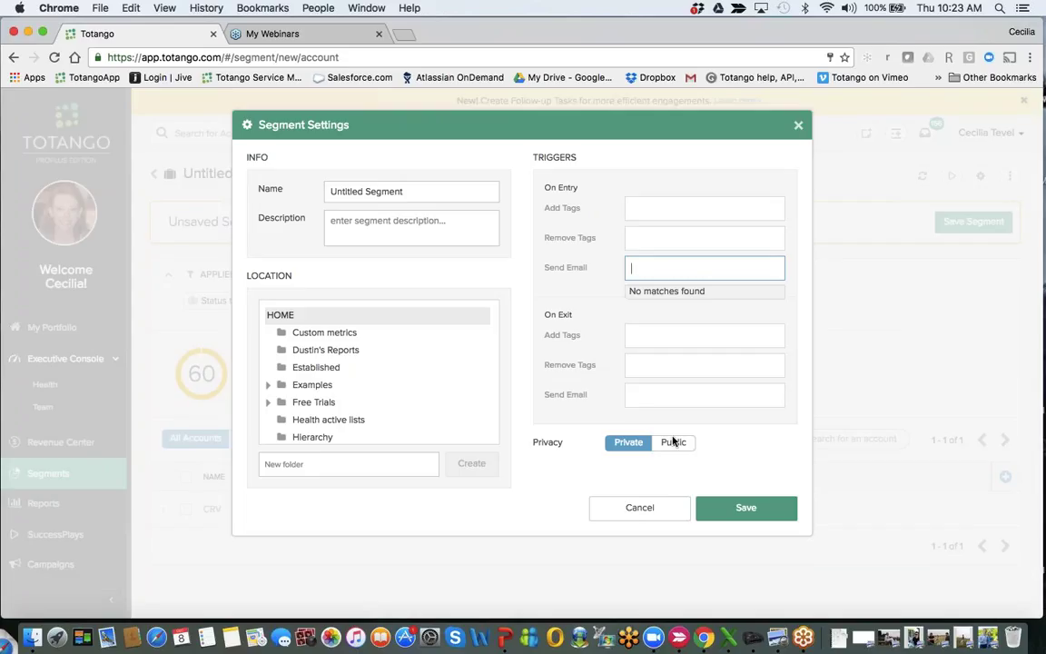
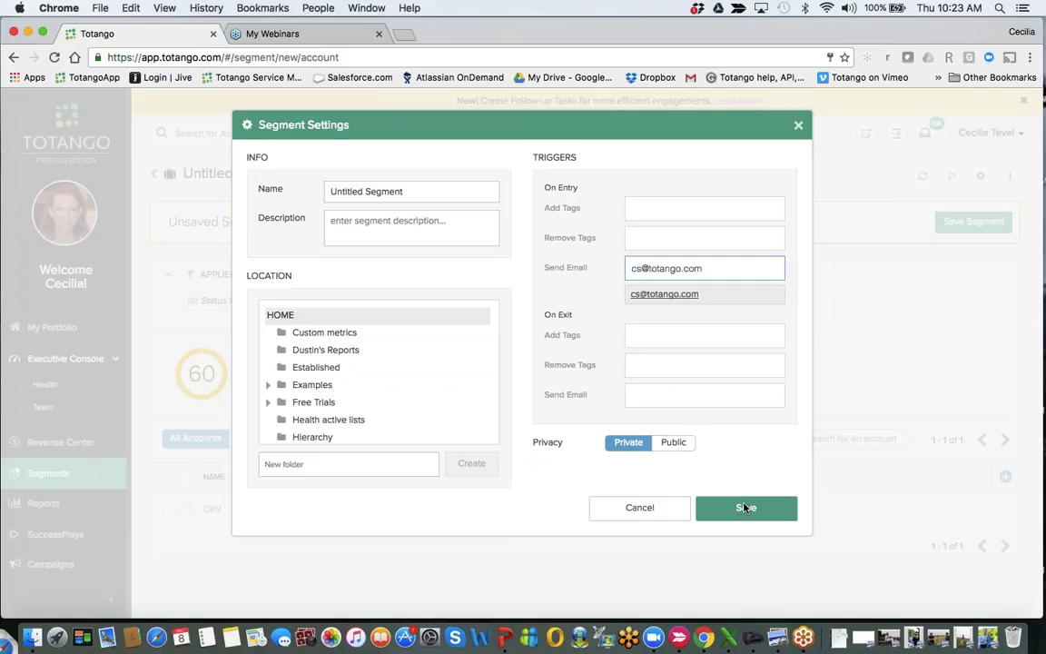
{"action": "key", "text": "super+a"}
{"action": "key", "text": "BackSpace"}
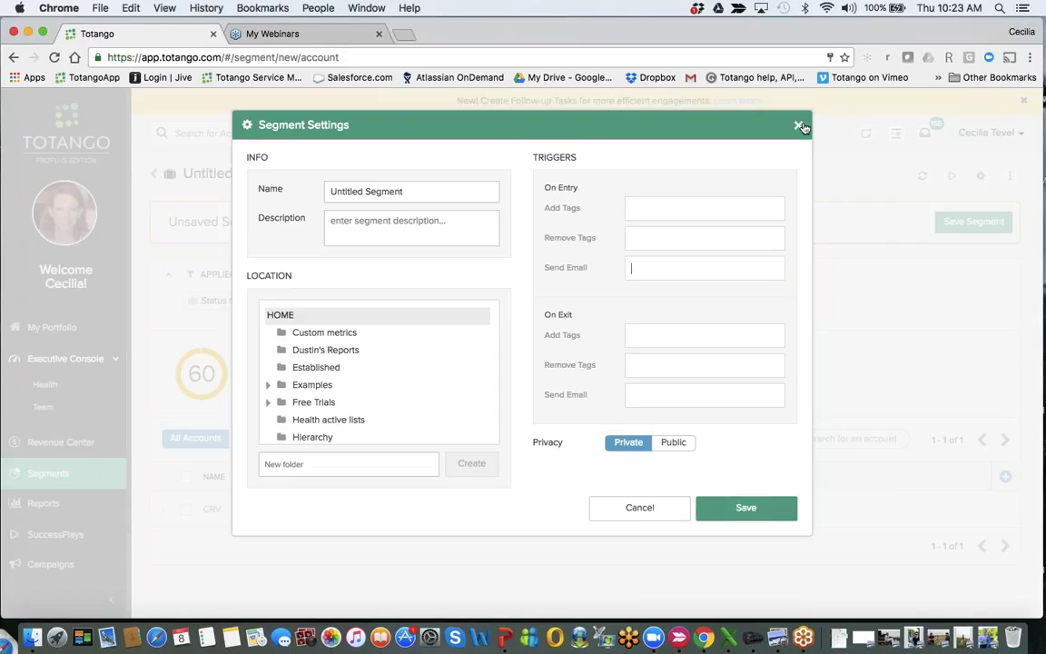
{"action": "left_click", "coordinate": [799, 125]}
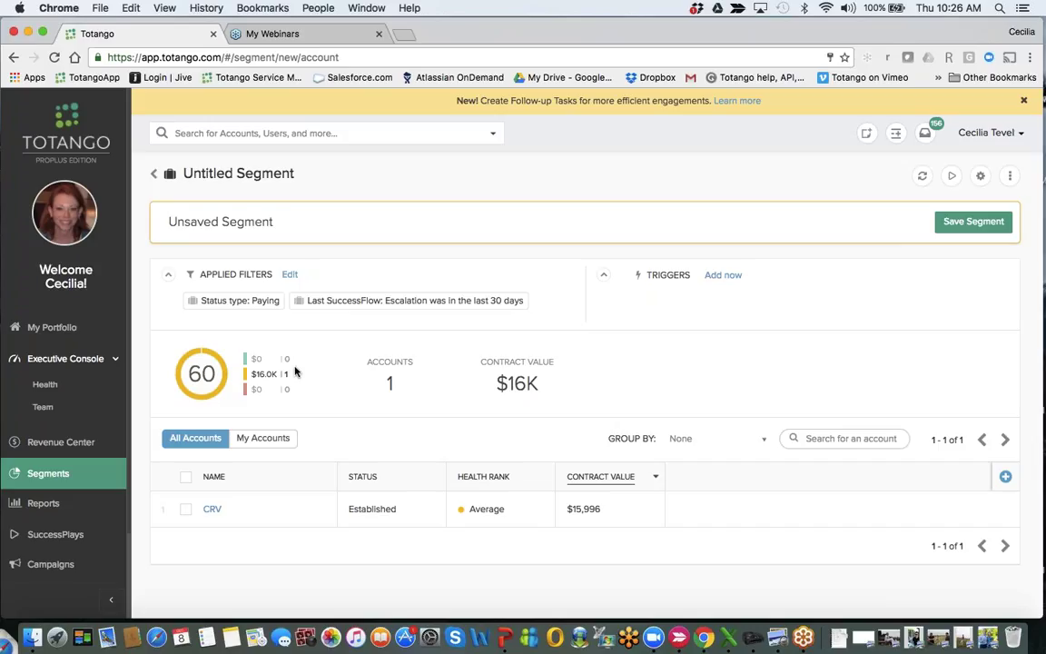
{"action": "double_click", "coordinate": [268, 377]}
Open the CRV account page and scroll through metrics, support, company details and tags.
{"action": "left_click", "coordinate": [209, 510]}
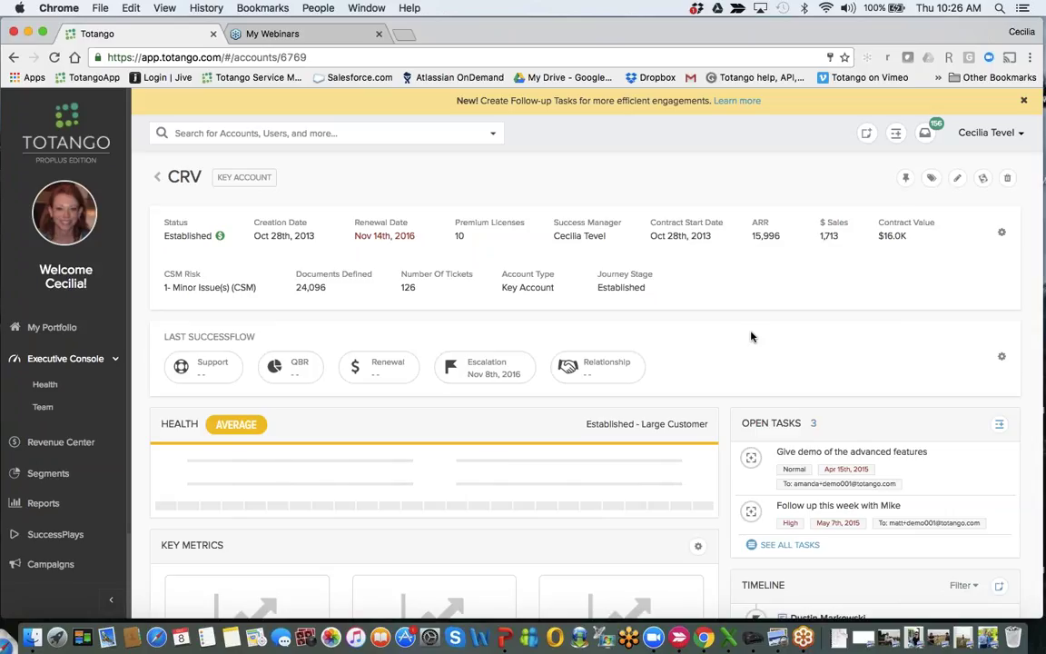
{"action": "scroll", "coordinate": [751, 337], "scroll_direction": "down", "scroll_amount": 5}
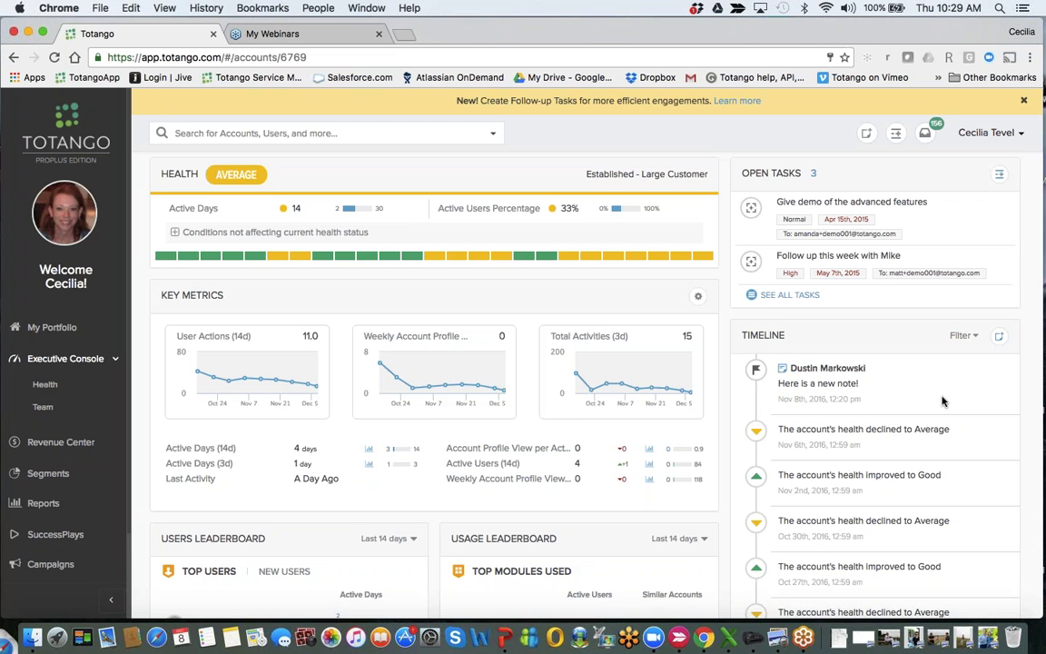
{"action": "scroll", "coordinate": [674, 452], "scroll_direction": "down", "scroll_amount": 5}
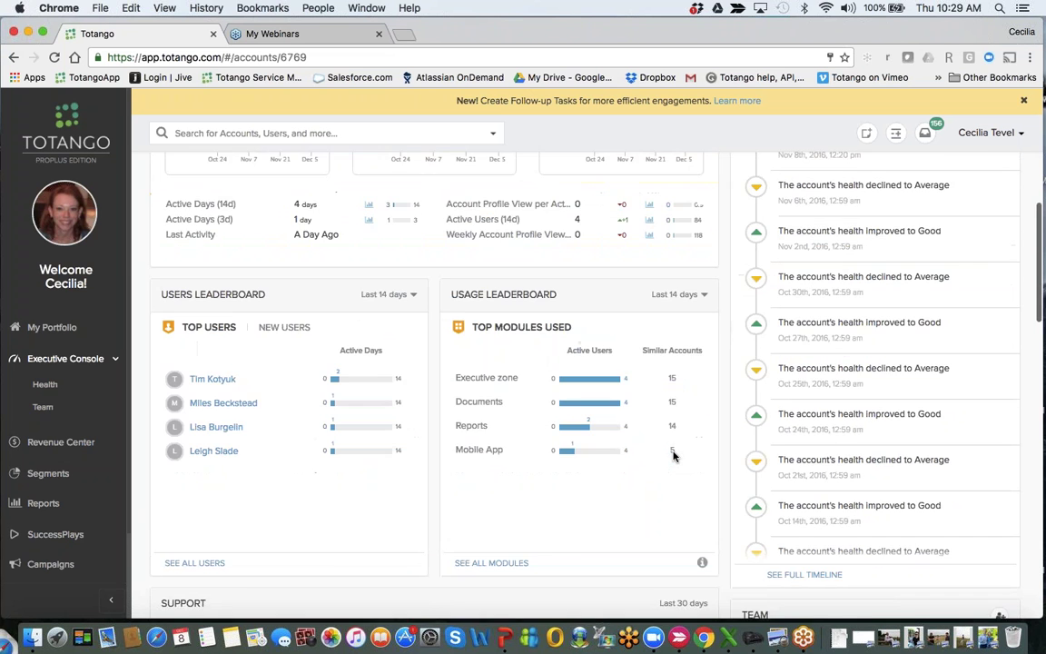
{"action": "scroll", "coordinate": [674, 456], "scroll_direction": "down", "scroll_amount": 7}
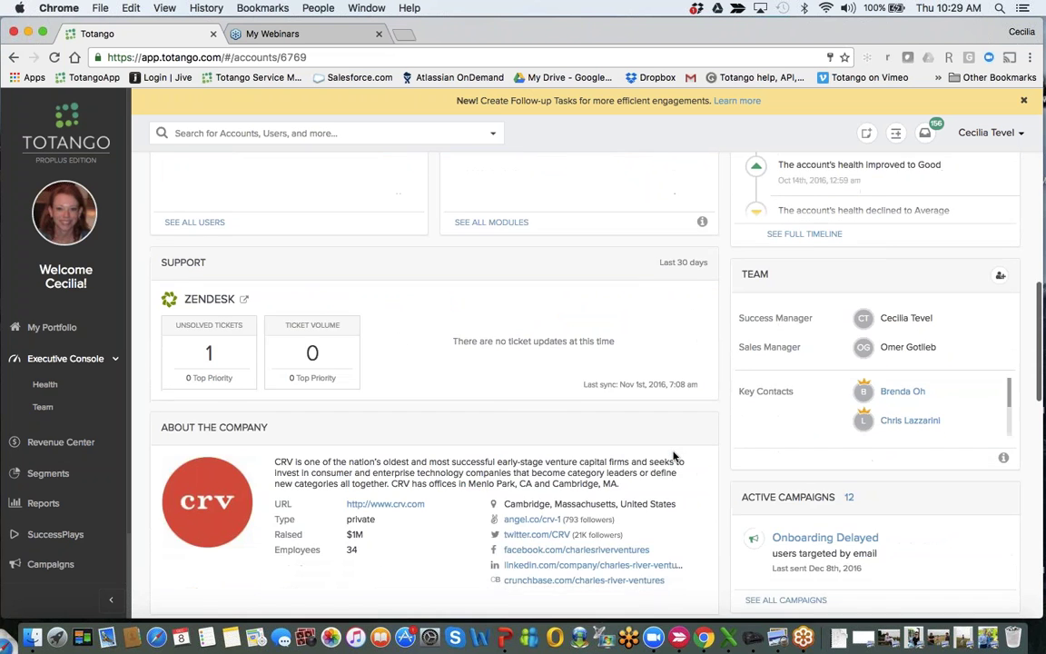
{"action": "scroll", "coordinate": [674, 456], "scroll_direction": "down", "scroll_amount": 1}
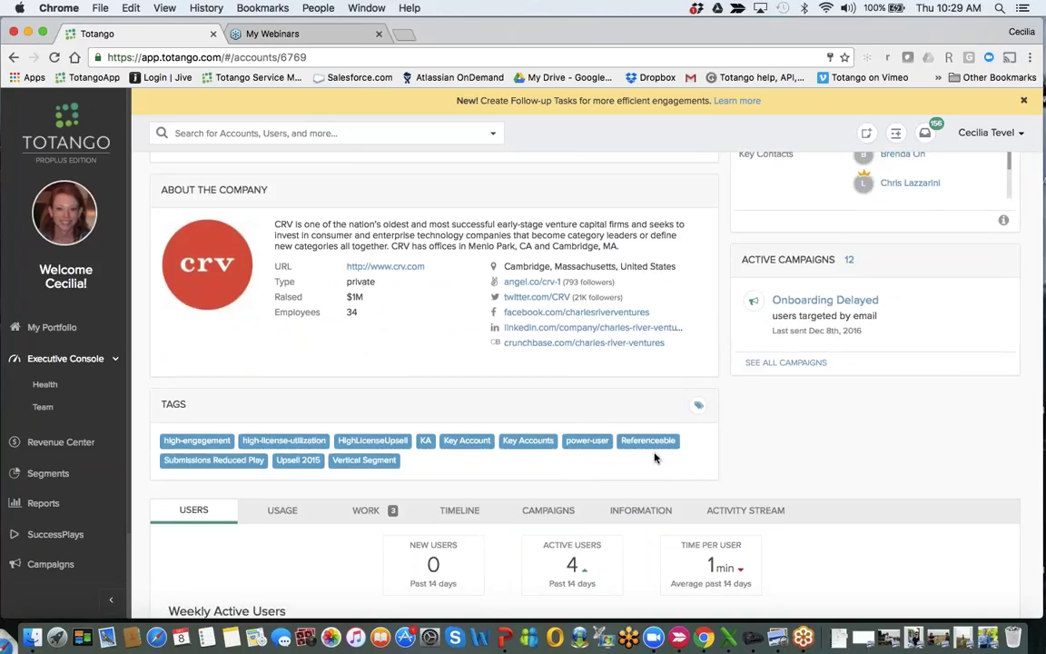